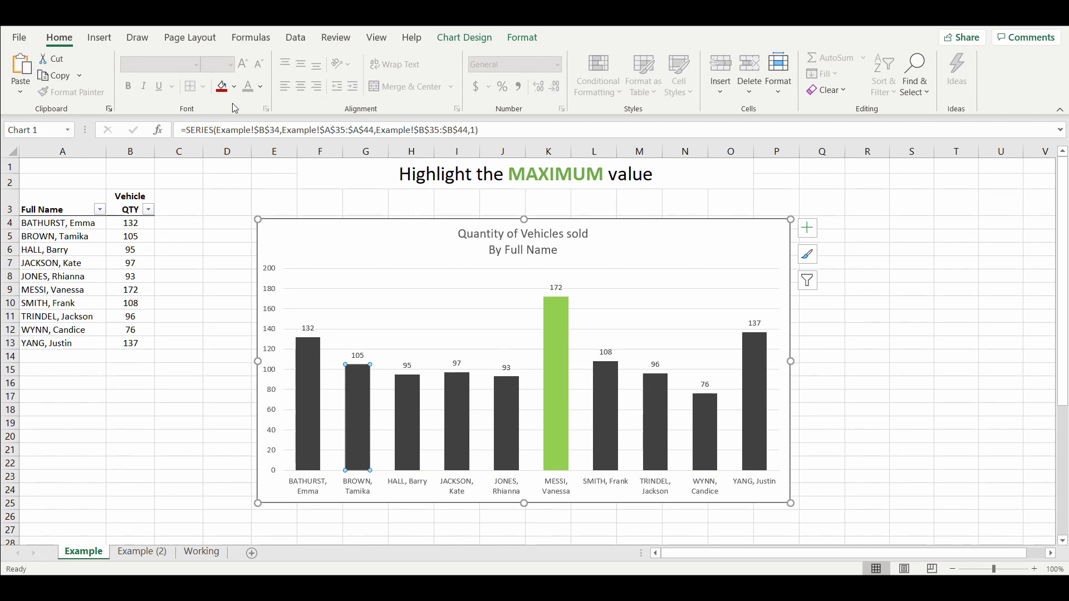
- Set the Vehicle QTY in cell B11 of the Example sheet to 200
{"action": "left_click", "coordinate": [234, 87]}
{"action": "left_click", "coordinate": [221, 238]}
{"action": "left_click", "coordinate": [192, 281]}
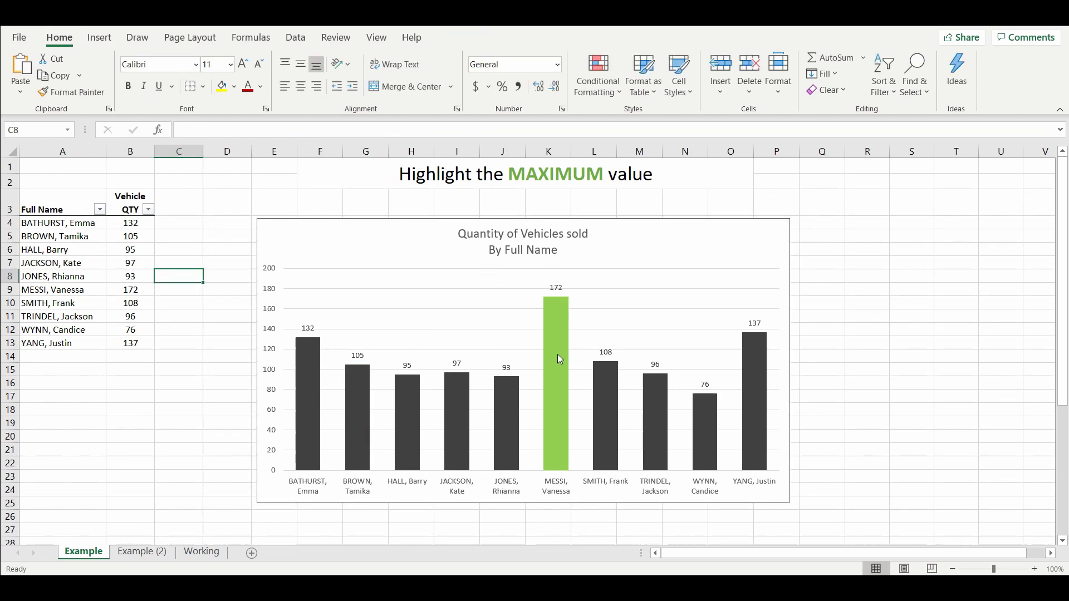
{"action": "left_click", "coordinate": [129, 316]}
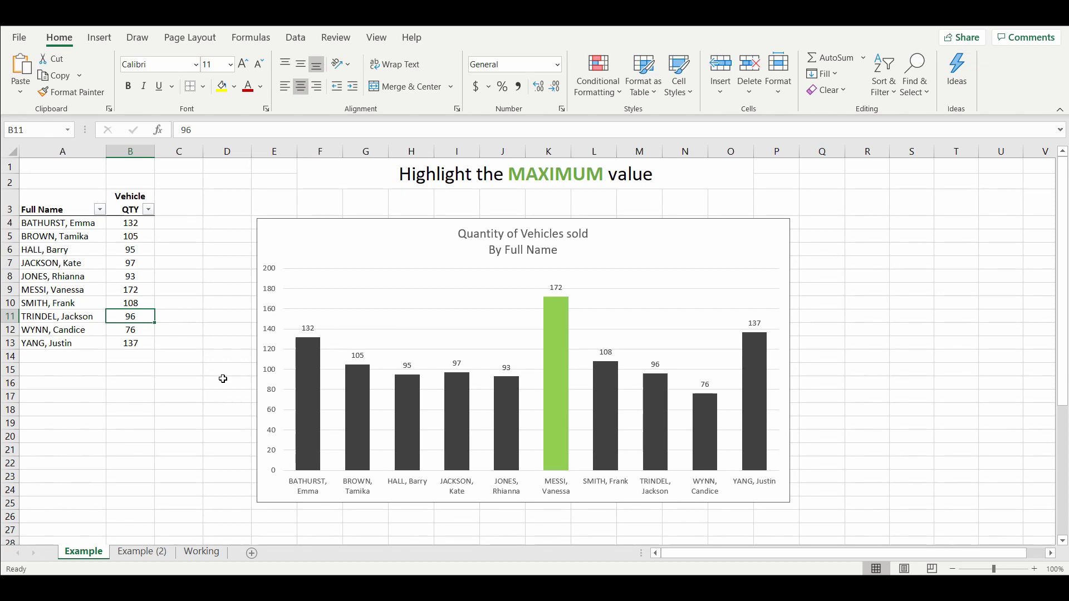
{"action": "type", "text": "200"}
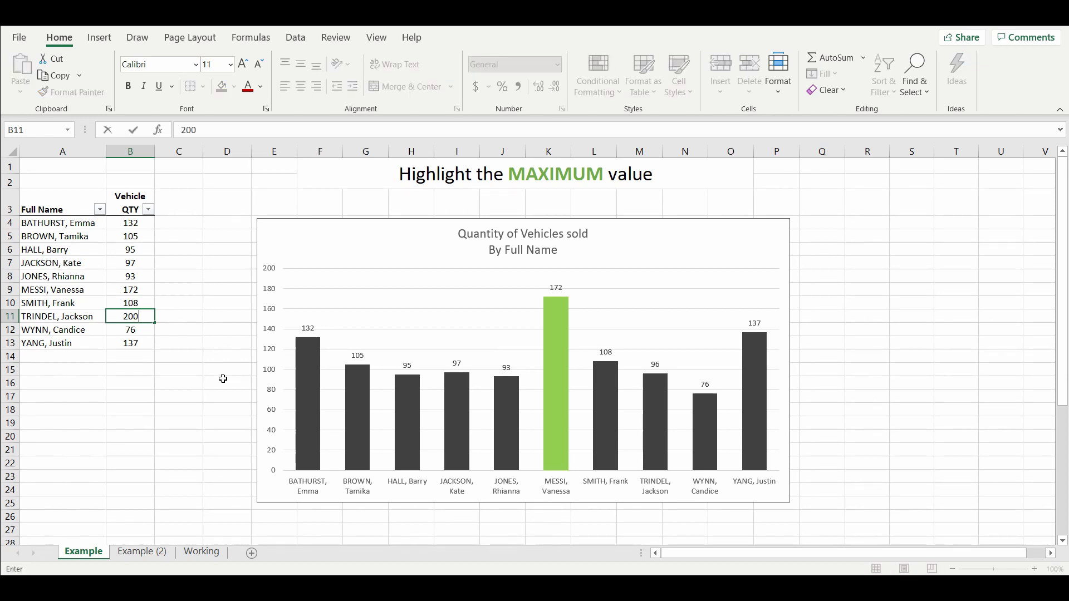
{"action": "key", "text": "Return"}
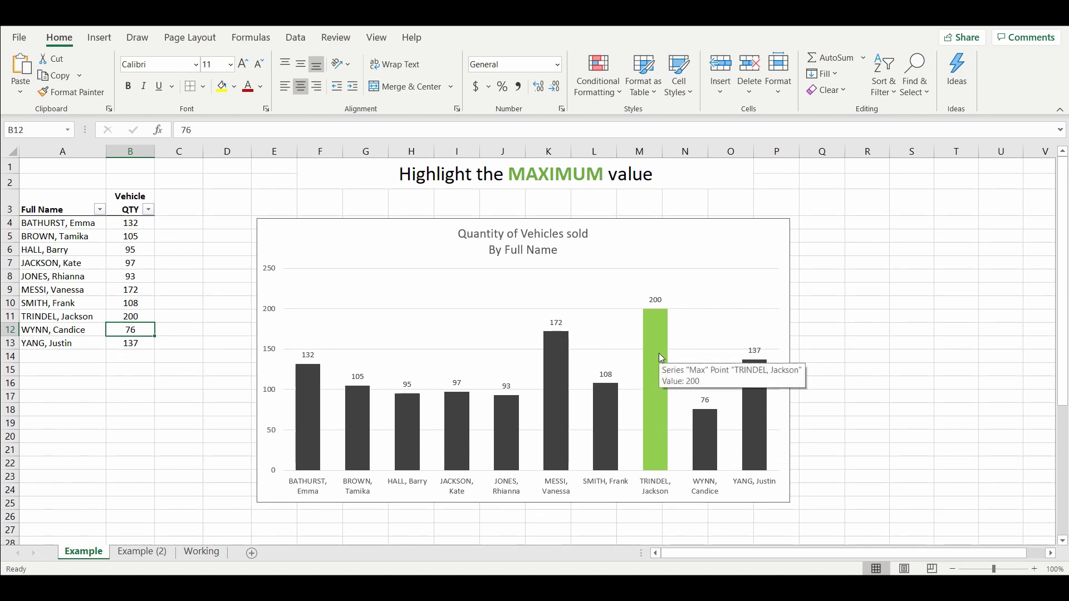
- Set the Vehicle QTY in cell B11 to 87
{"action": "left_click", "coordinate": [140, 316]}
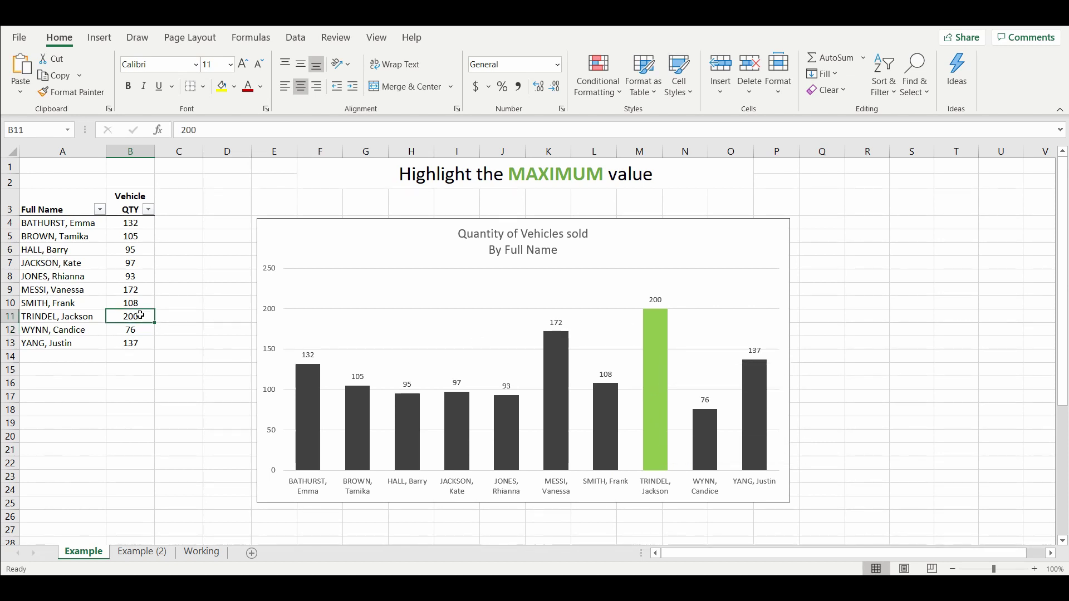
{"action": "type", "text": "87"}
{"action": "left_click", "coordinate": [139, 358]}
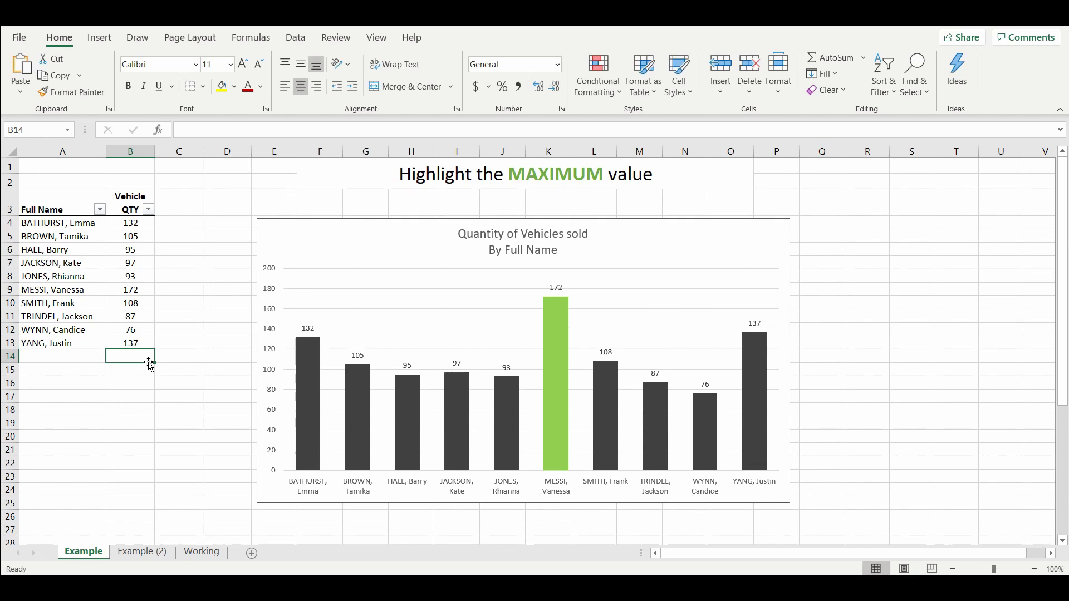
- Set the Vehicle QTY in cell B9 of the Example sheet to 100
{"action": "left_click", "coordinate": [124, 289]}
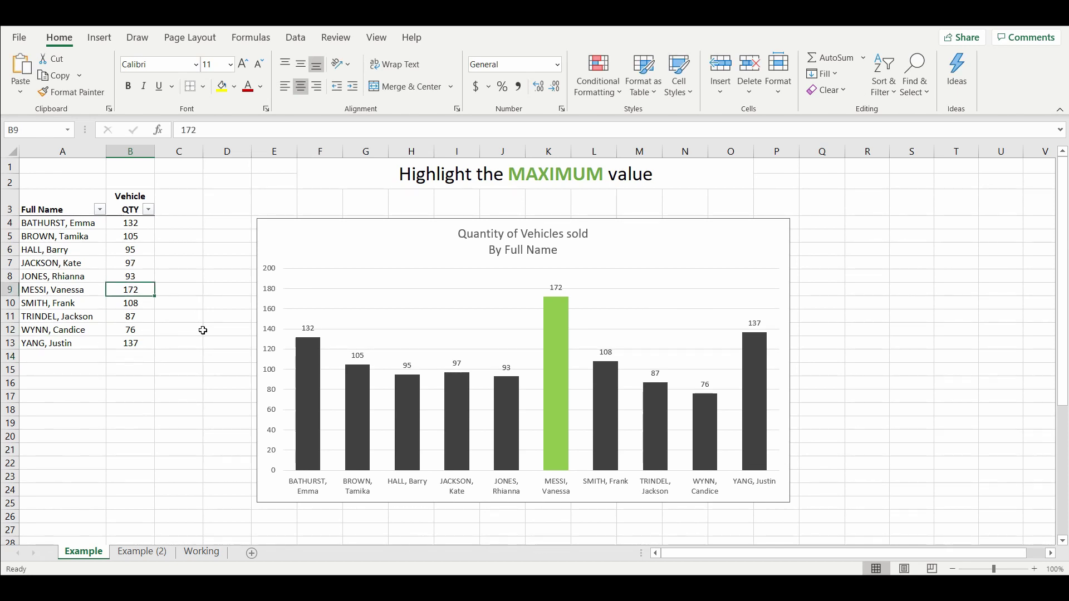
{"action": "type", "text": "100"}
{"action": "key", "text": "Return"}
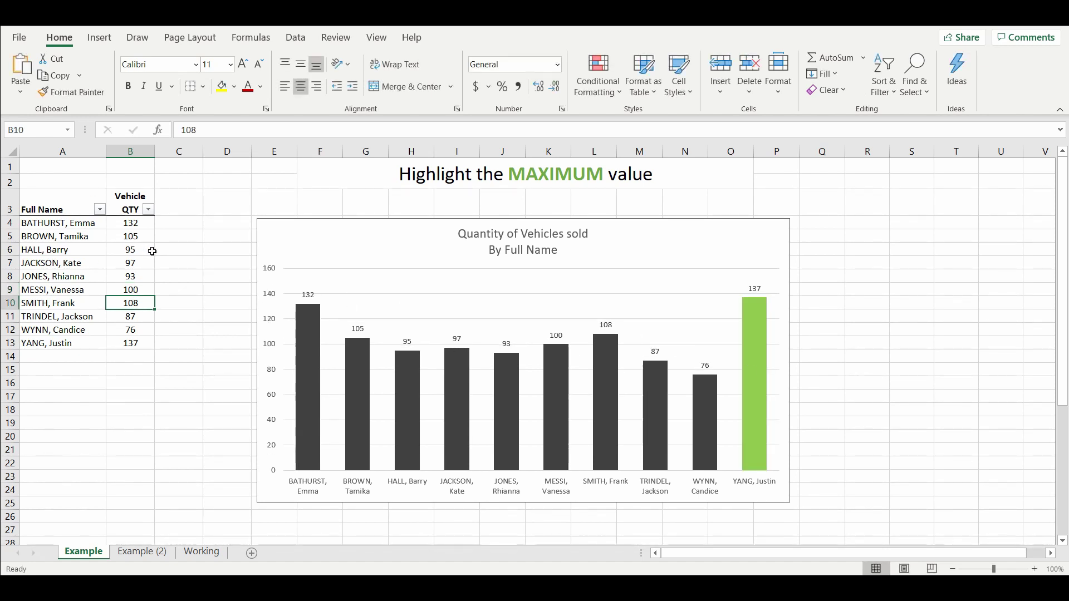
{"action": "left_click", "coordinate": [176, 254]}
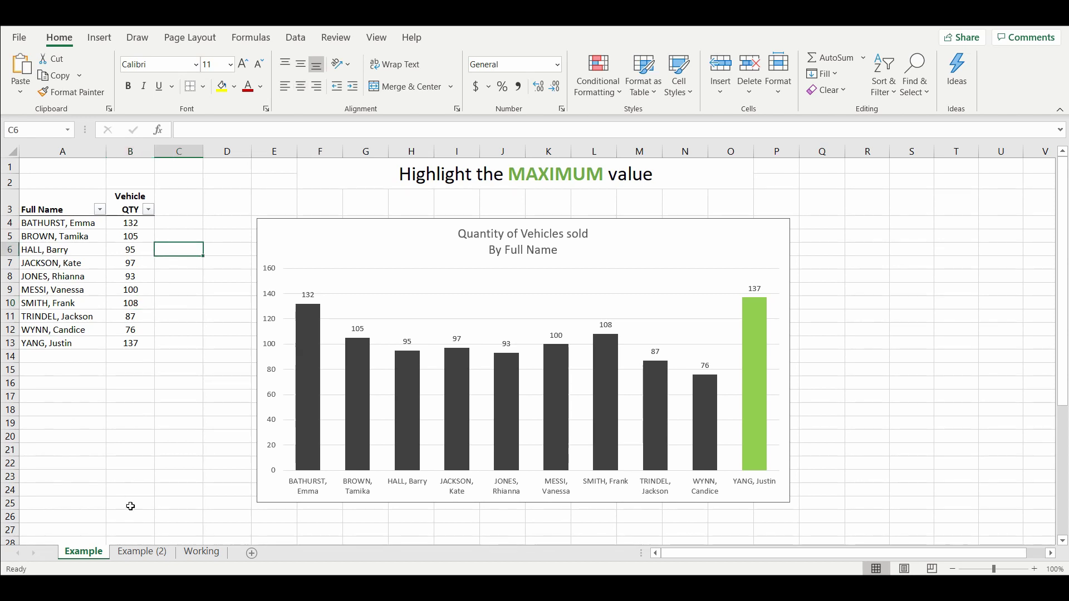
- On the Example (2) sheet, set the Vehicle QTY in cell B9 to 100
{"action": "left_click", "coordinate": [149, 553]}
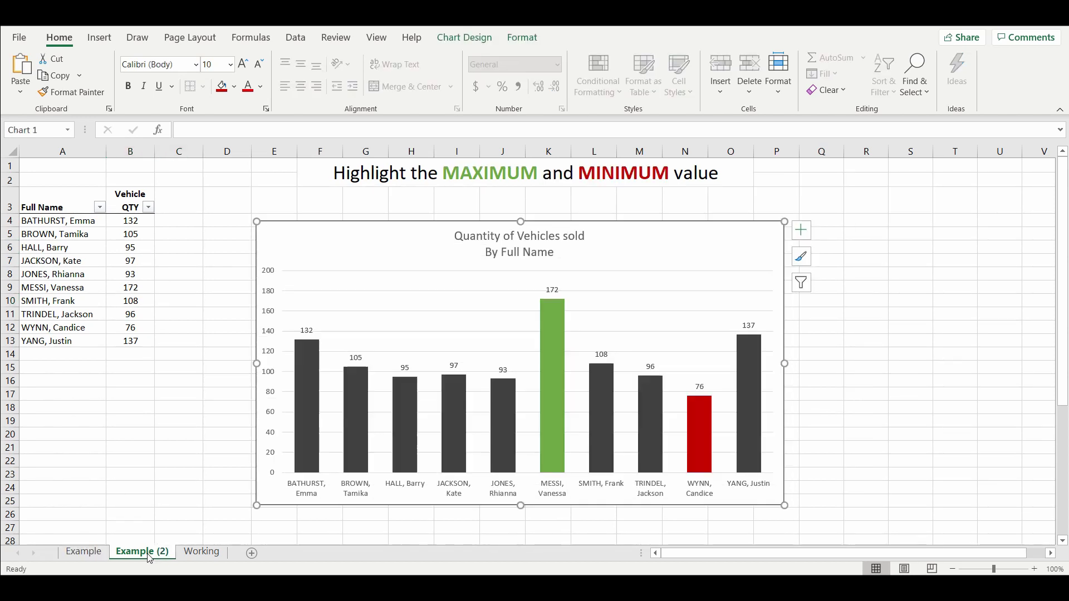
{"action": "left_click", "coordinate": [196, 296]}
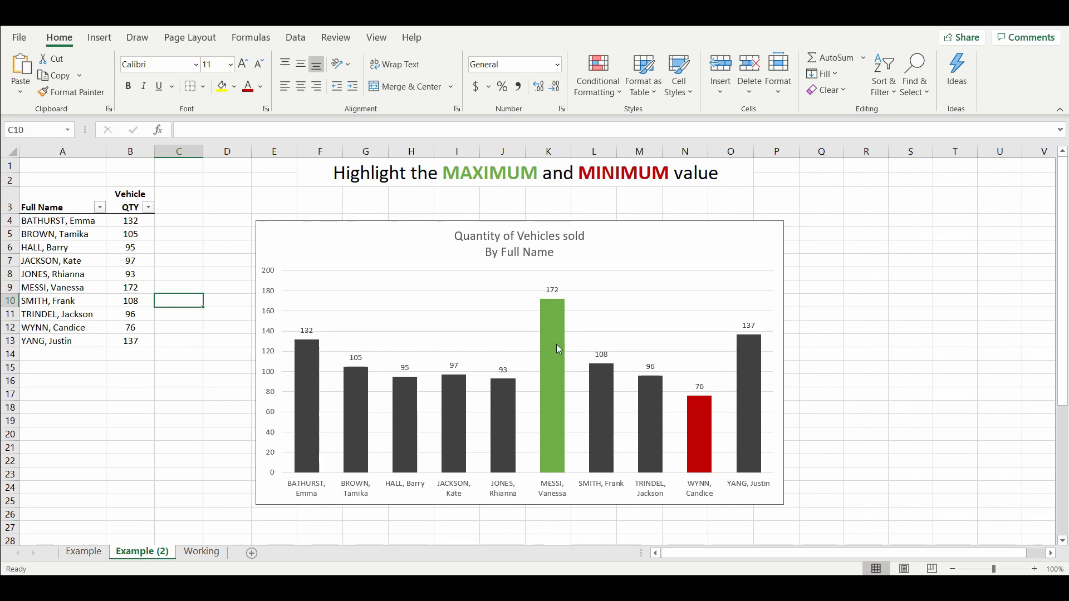
{"action": "left_click", "coordinate": [132, 289]}
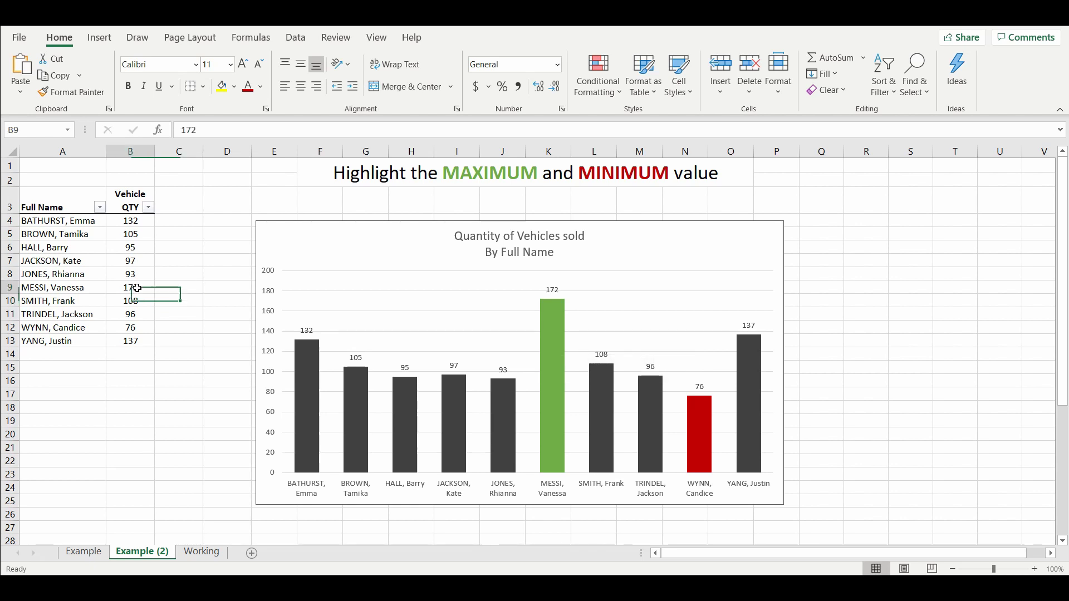
{"action": "type", "text": "100"}
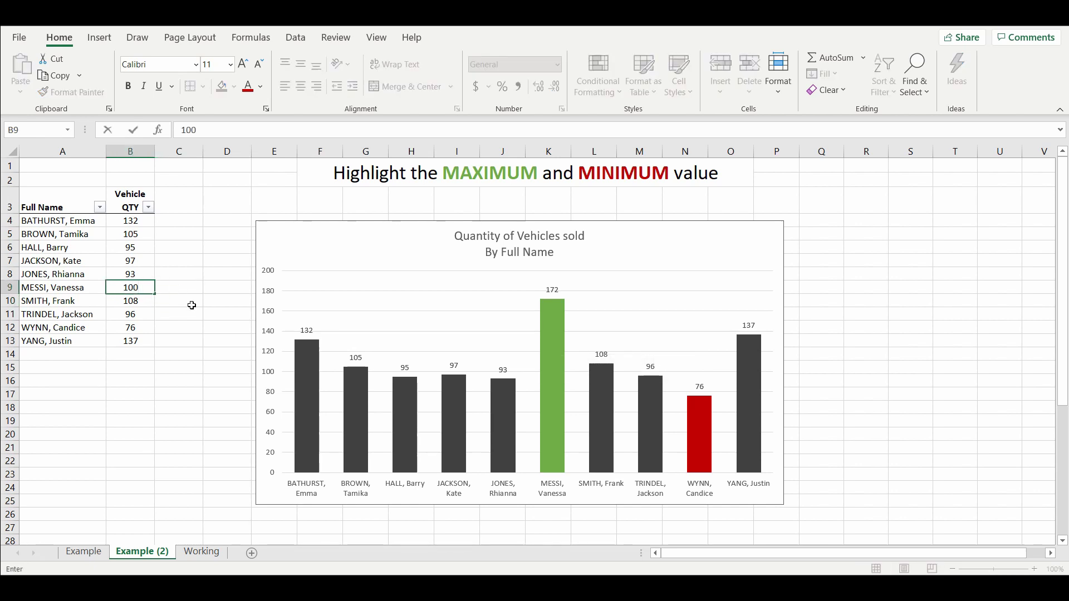
{"action": "key", "text": "Return"}
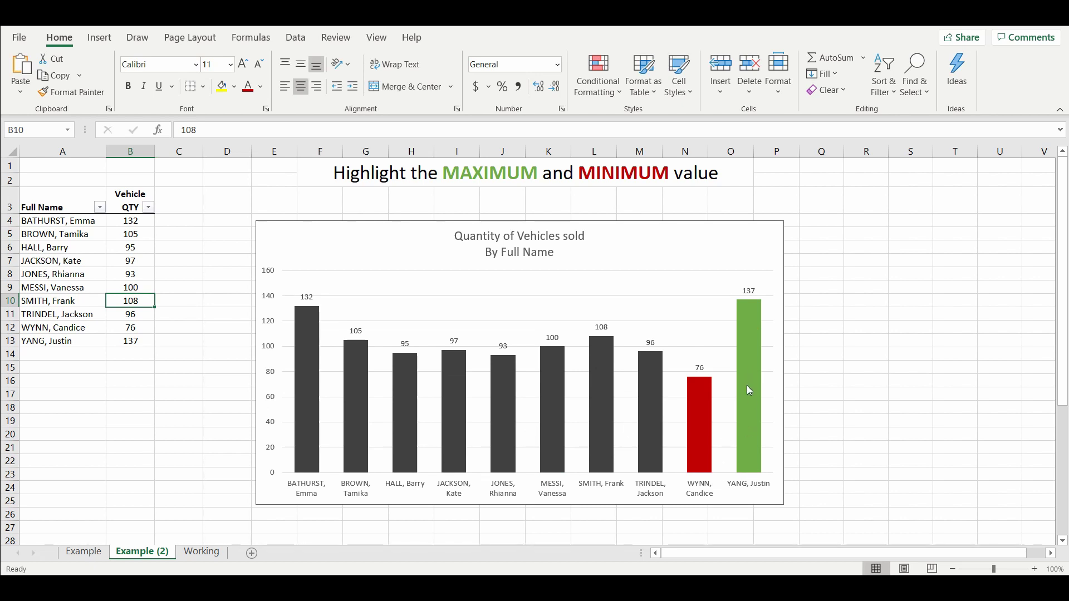
{"action": "mouse_move", "coordinate": [748, 386]}
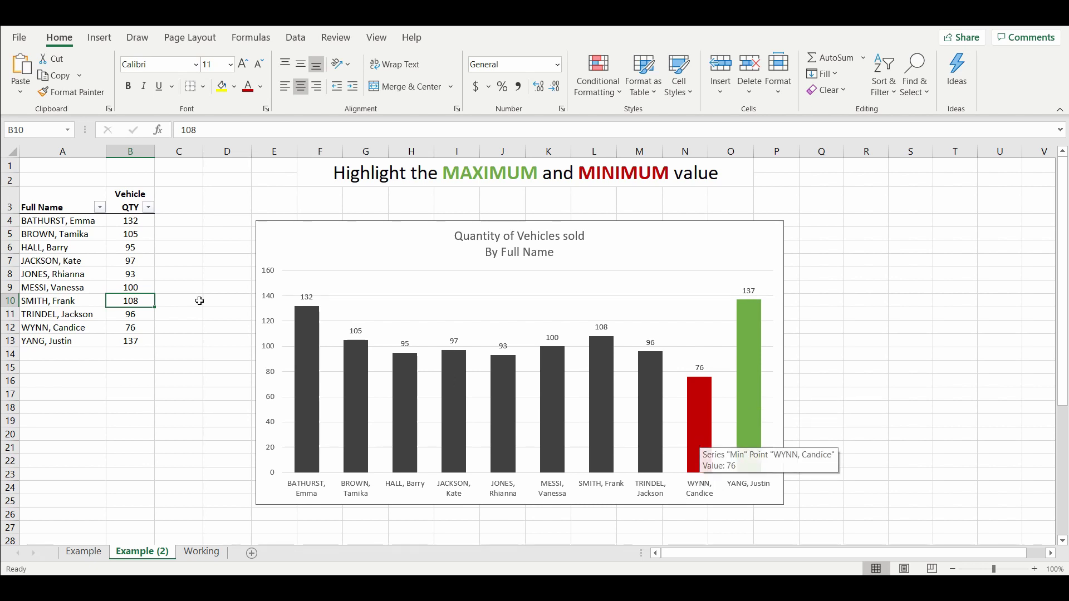
- Set the Vehicle QTY in cell B7 of the Example (2) sheet to 65
{"action": "left_click", "coordinate": [130, 262]}
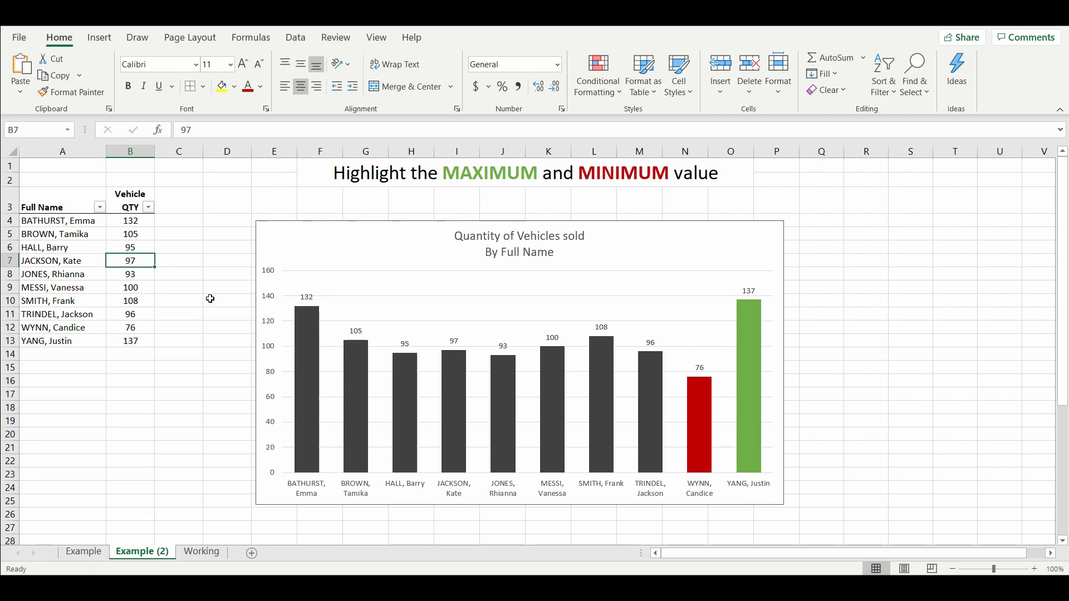
{"action": "type", "text": "6"}
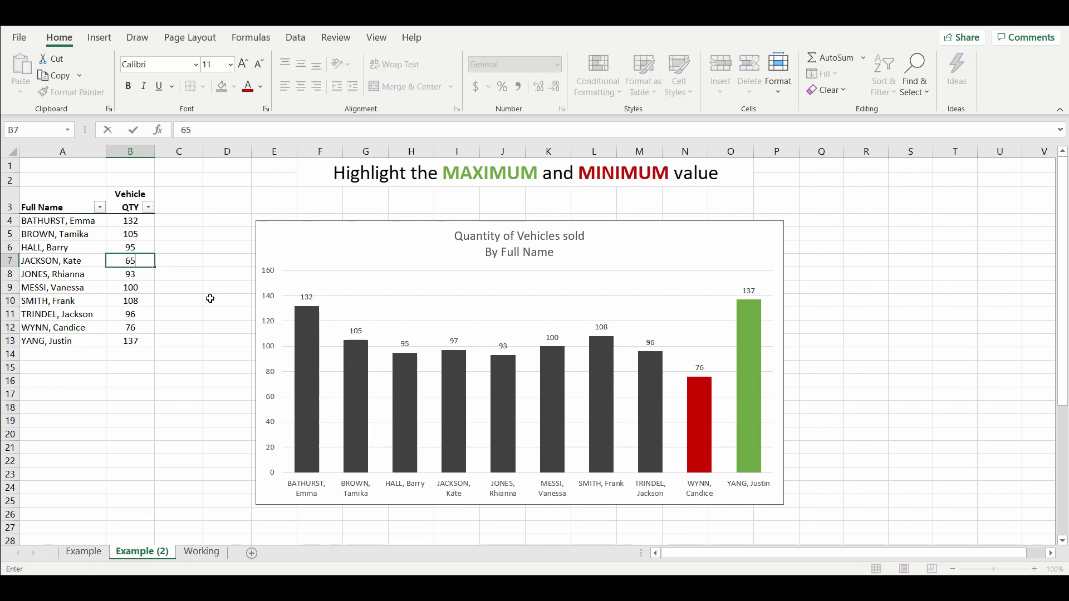
{"action": "type", "text": "5"}
{"action": "key", "text": "Return"}
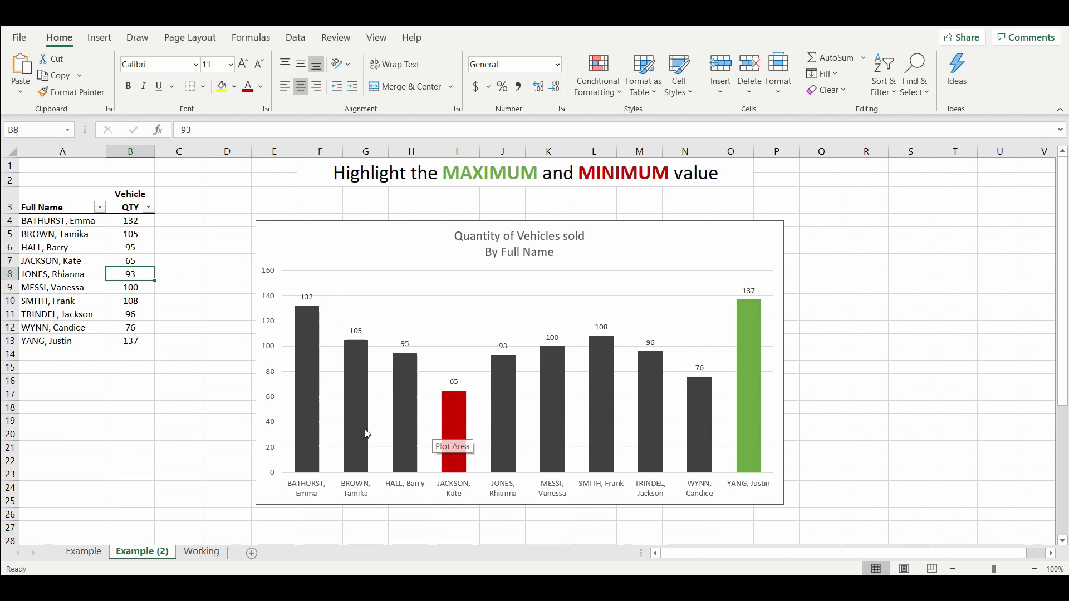
{"action": "left_click", "coordinate": [191, 328]}
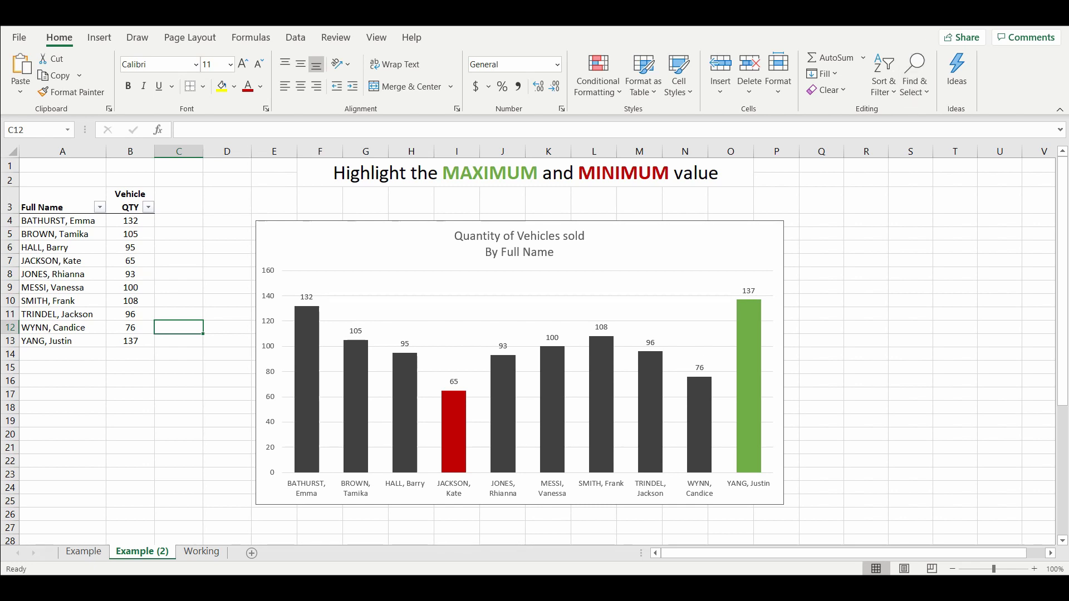
- Copy the table A3:B13 from Example (2) to cell A3 of the Working sheet and widen column A to fit the names
{"action": "key", "text": "ctrl+Home"}
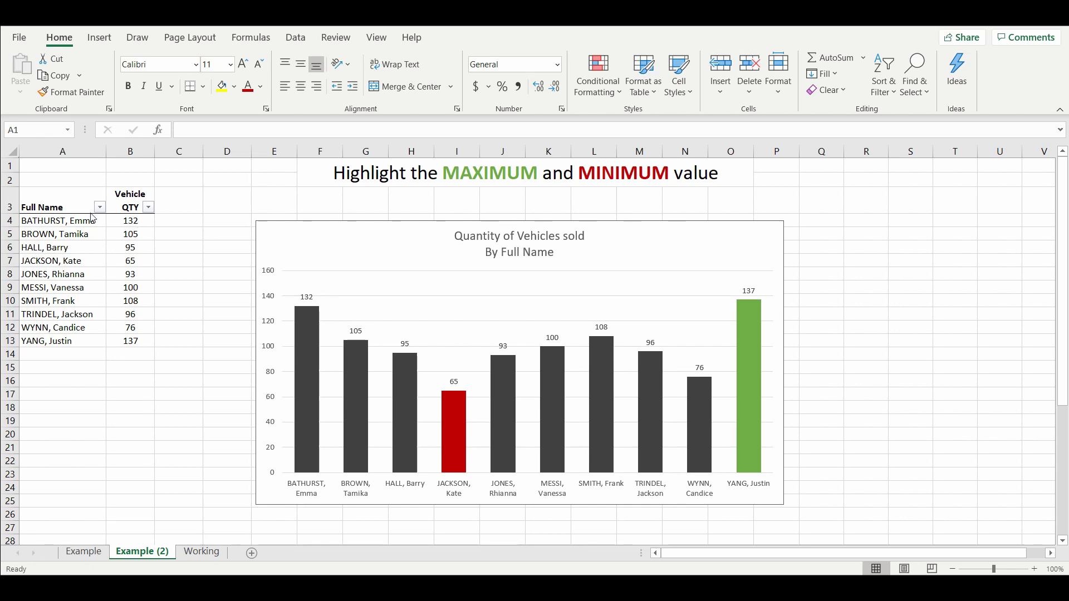
{"action": "left_click_drag", "start_coordinate": [46, 202], "coordinate": [127, 341]}
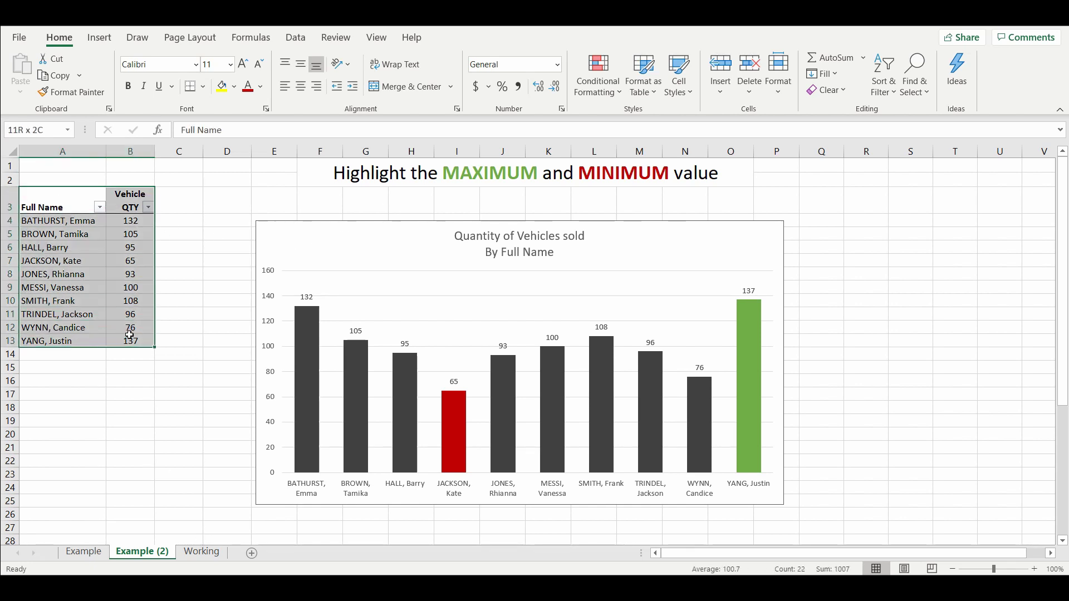
{"action": "right_click", "coordinate": [127, 340]}
{"action": "left_click", "coordinate": [159, 185]}
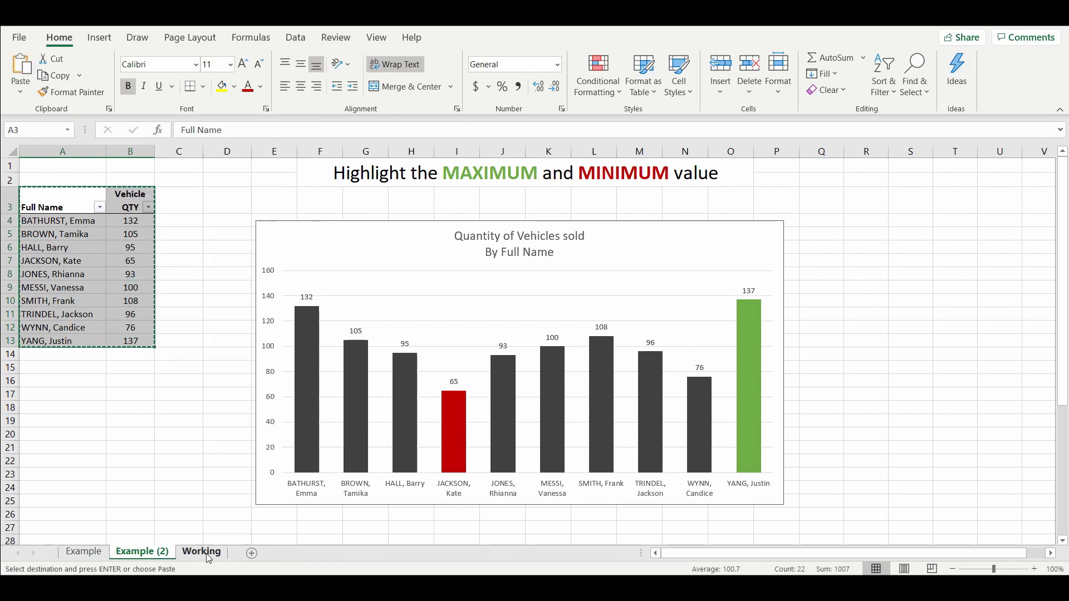
{"action": "left_click", "coordinate": [201, 551]}
{"action": "right_click", "coordinate": [49, 189]}
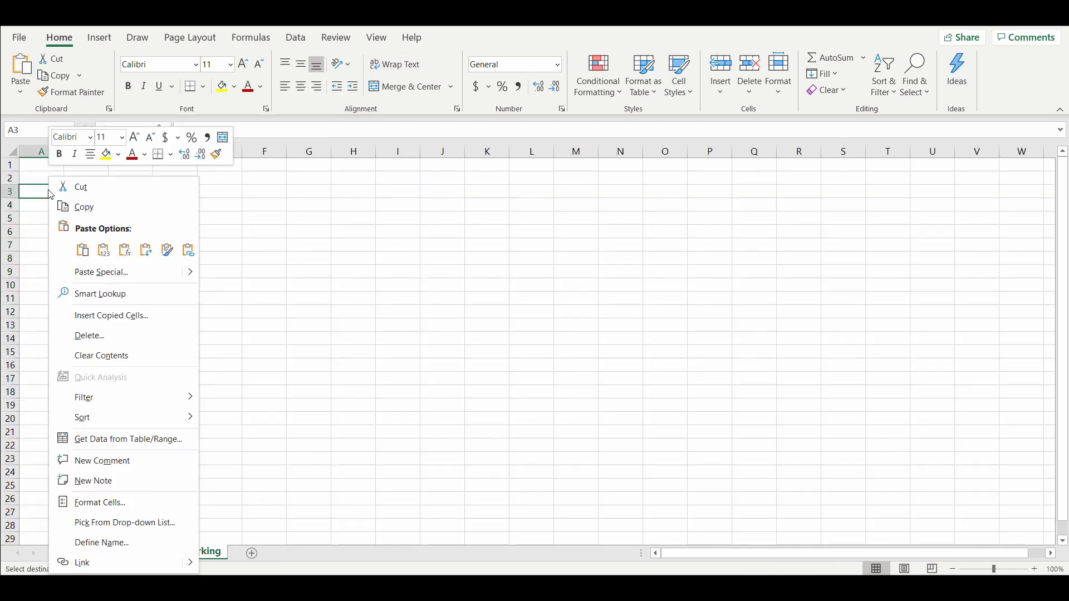
{"action": "left_click", "coordinate": [81, 246]}
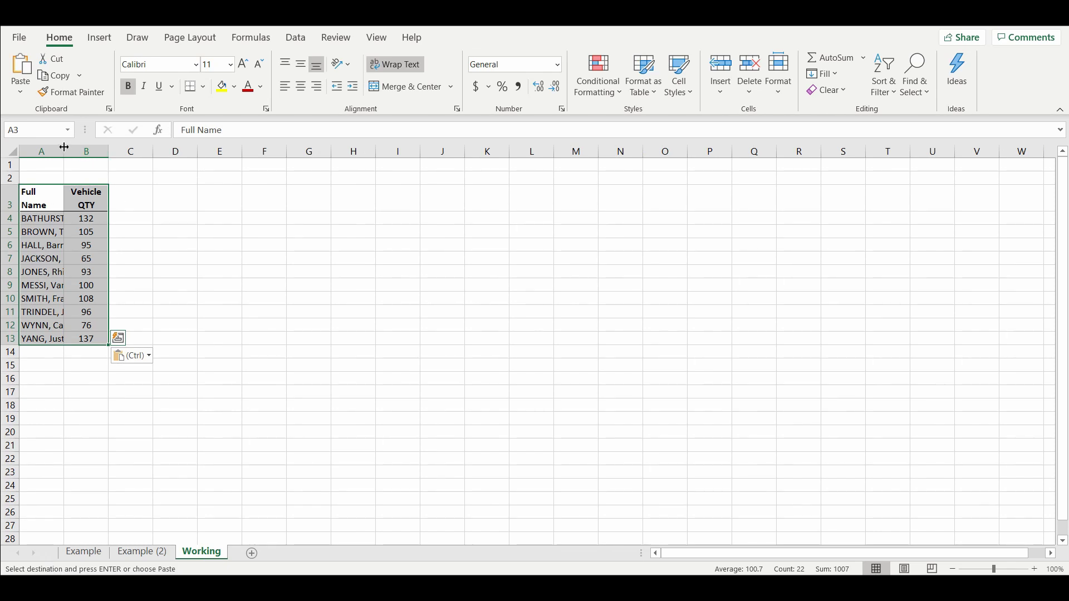
{"action": "left_click_drag", "start_coordinate": [62, 148], "coordinate": [114, 154]}
{"action": "left_click", "coordinate": [206, 217]}
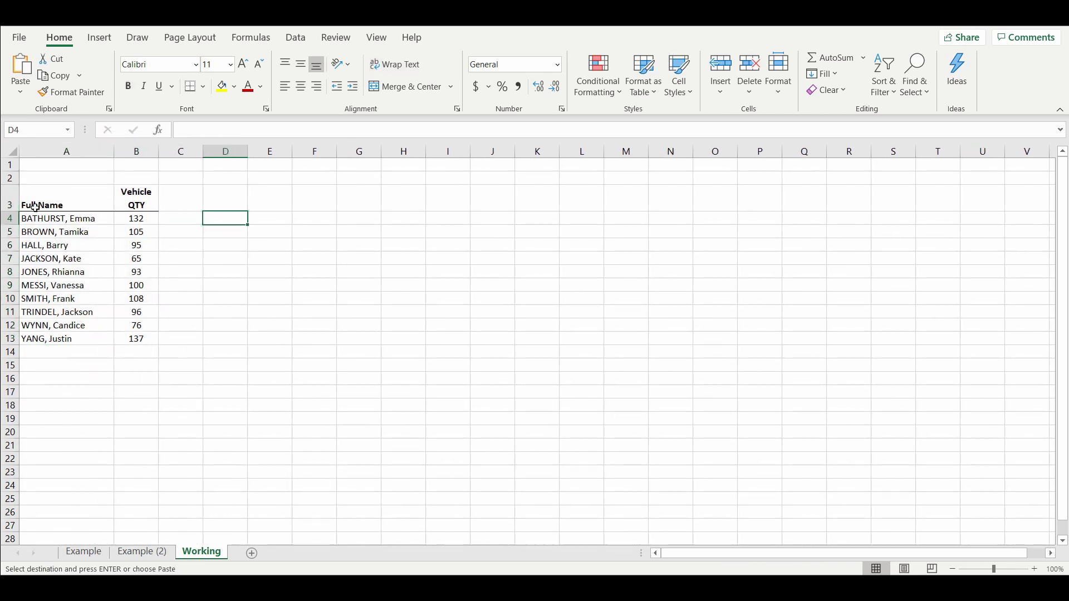
- Insert a 2-D clustered column chart based on the Full Name and Vehicle QTY data in A3:B13
{"action": "left_click_drag", "start_coordinate": [35, 208], "coordinate": [146, 338]}
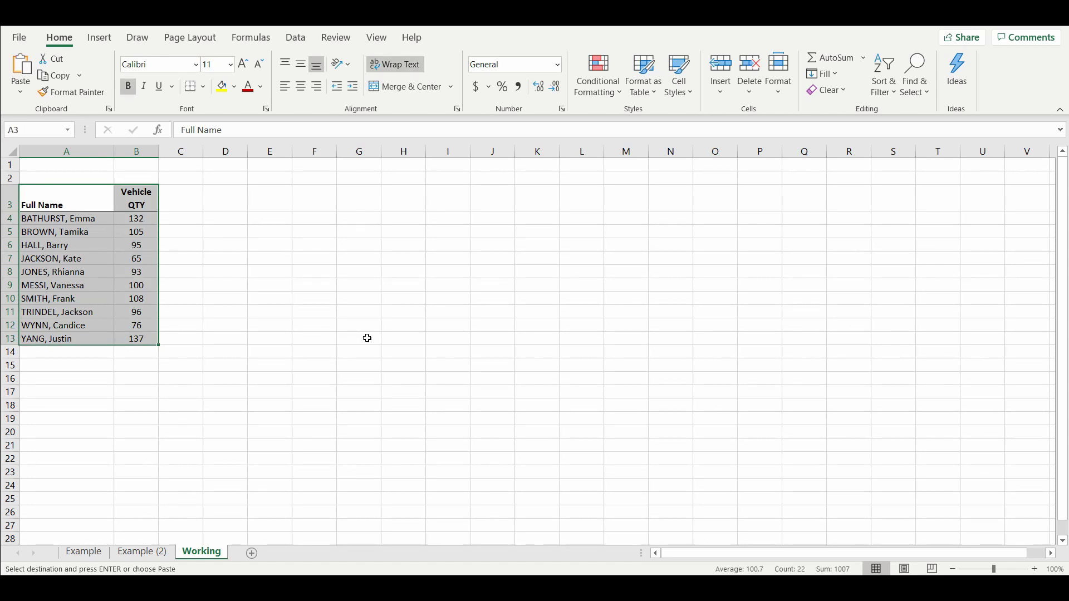
{"action": "left_click", "coordinate": [100, 40]}
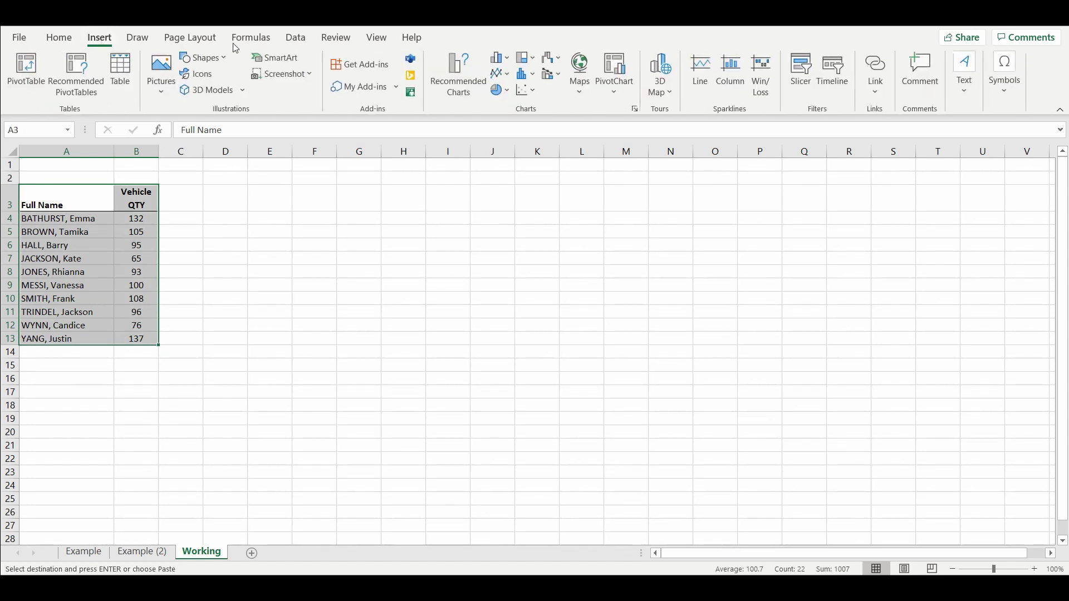
{"action": "left_click", "coordinate": [509, 62]}
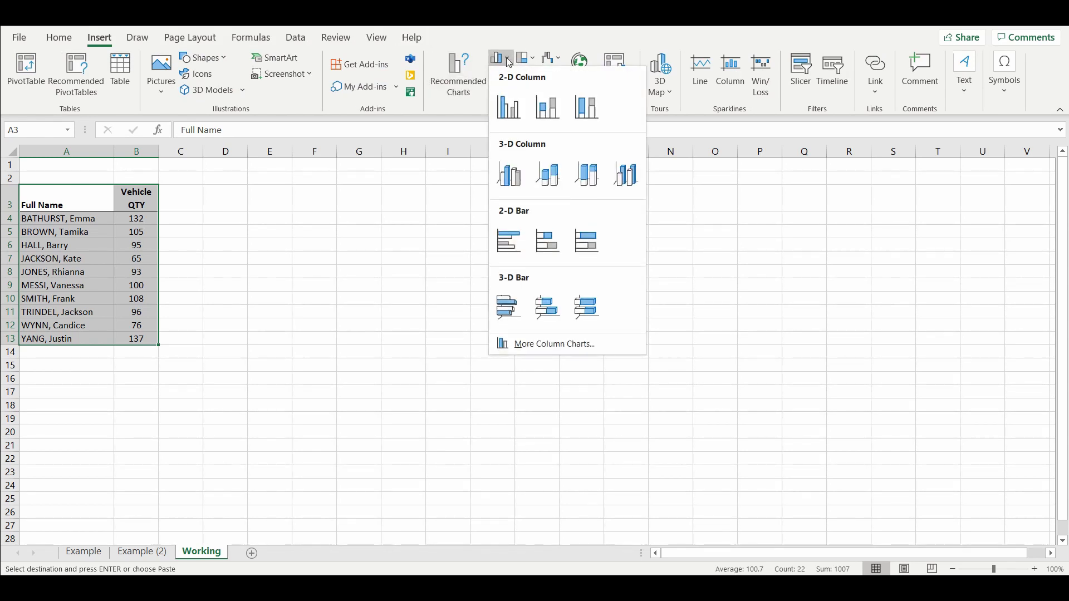
{"action": "left_click", "coordinate": [510, 118]}
- Place the chart beside the data table and enlarge it to cover about rows 2 to 18
{"action": "left_click_drag", "start_coordinate": [445, 280], "coordinate": [325, 198]}
{"action": "left_click_drag", "start_coordinate": [587, 371], "coordinate": [669, 407]}
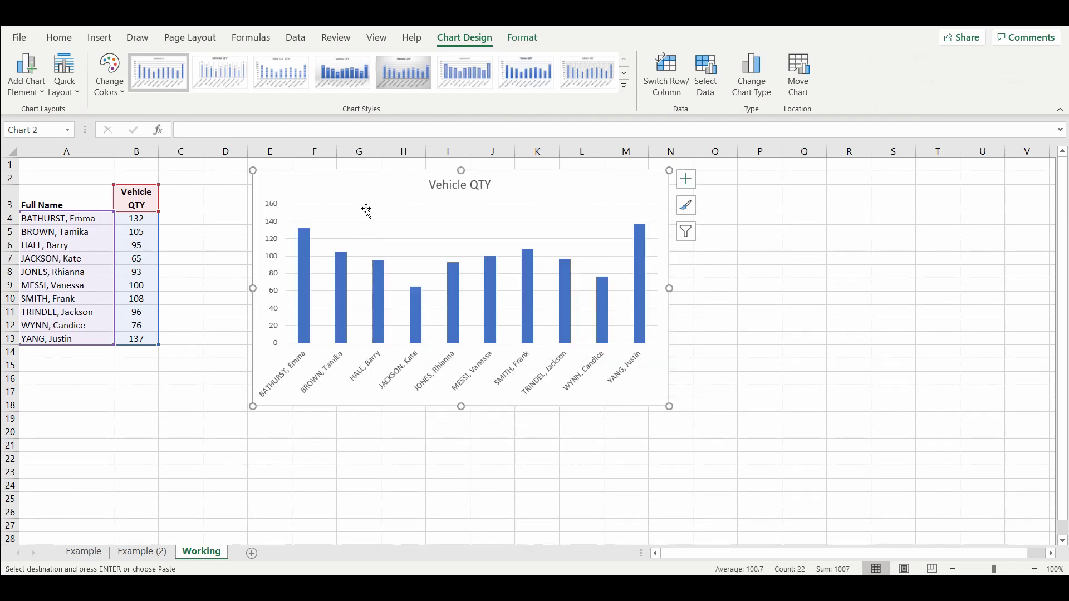
{"action": "left_click_drag", "start_coordinate": [356, 195], "coordinate": [384, 196]}
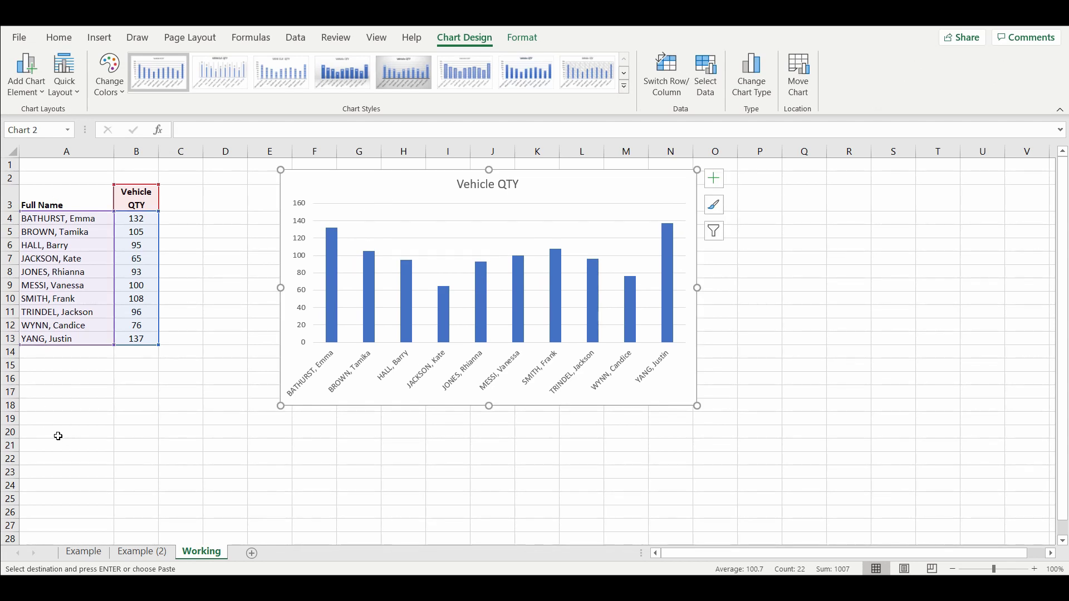
- Enter the headings Full Name in cell A16 and Max in cell B16 below the data table
{"action": "left_click", "coordinate": [50, 382]}
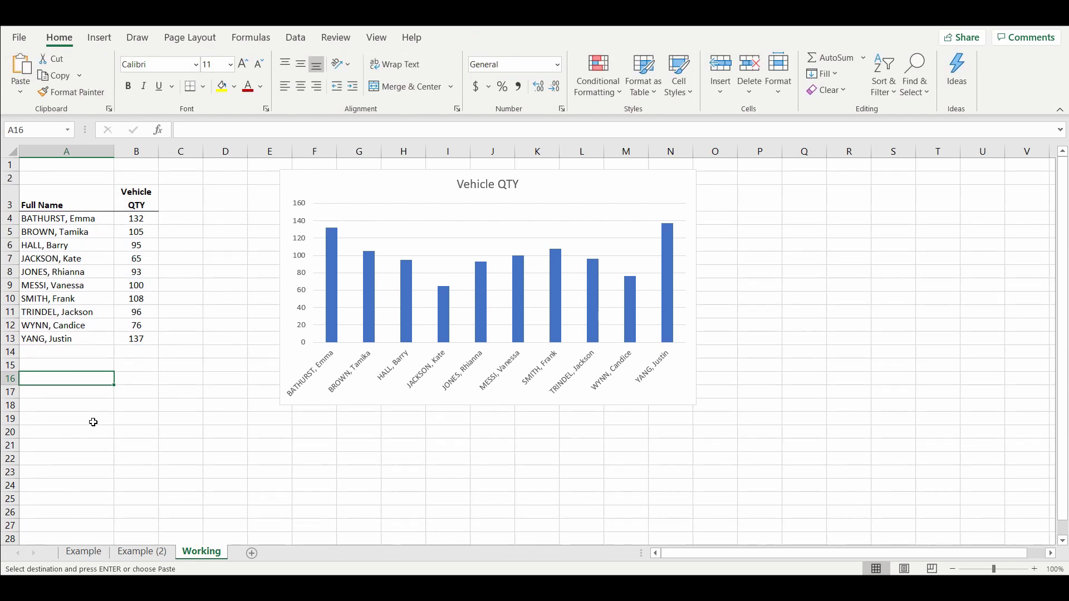
{"action": "type", "text": "Full Name"}
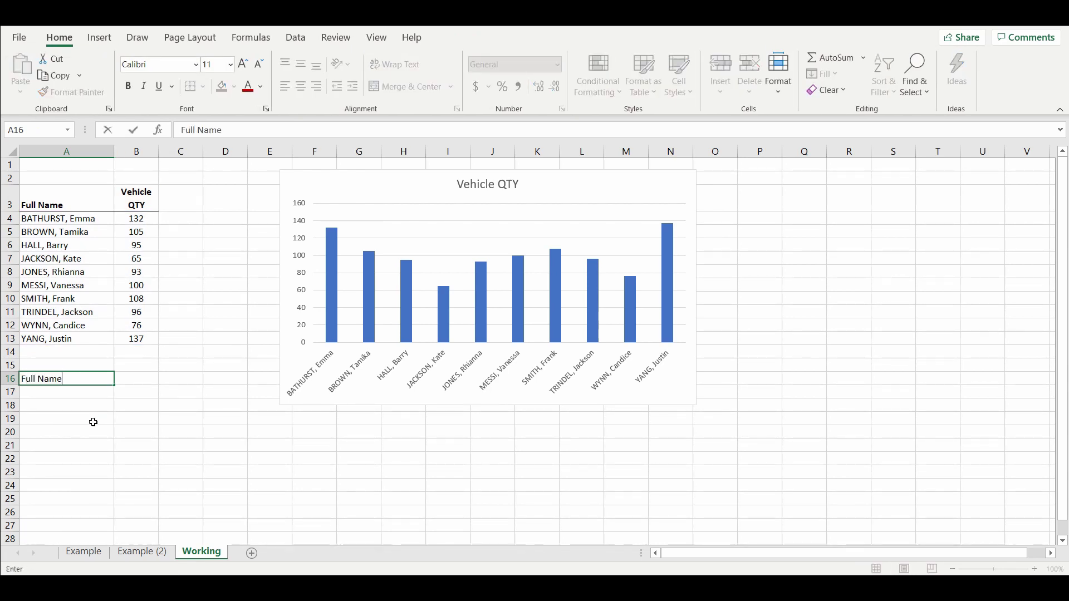
{"action": "key", "text": "Tab"}
{"action": "type", "text": "Ma"}
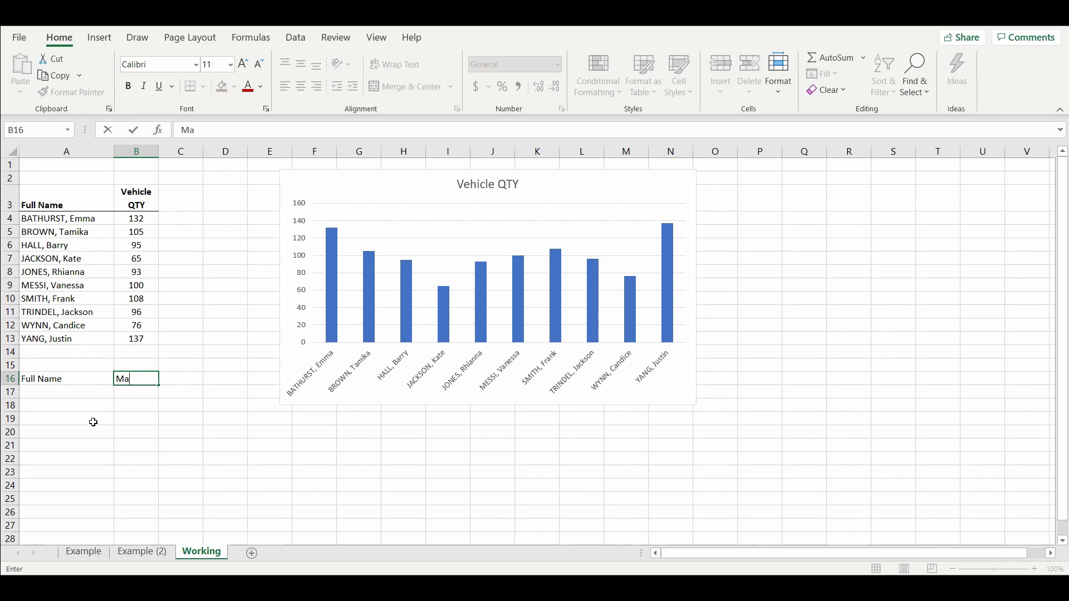
{"action": "key", "text": "Return"}
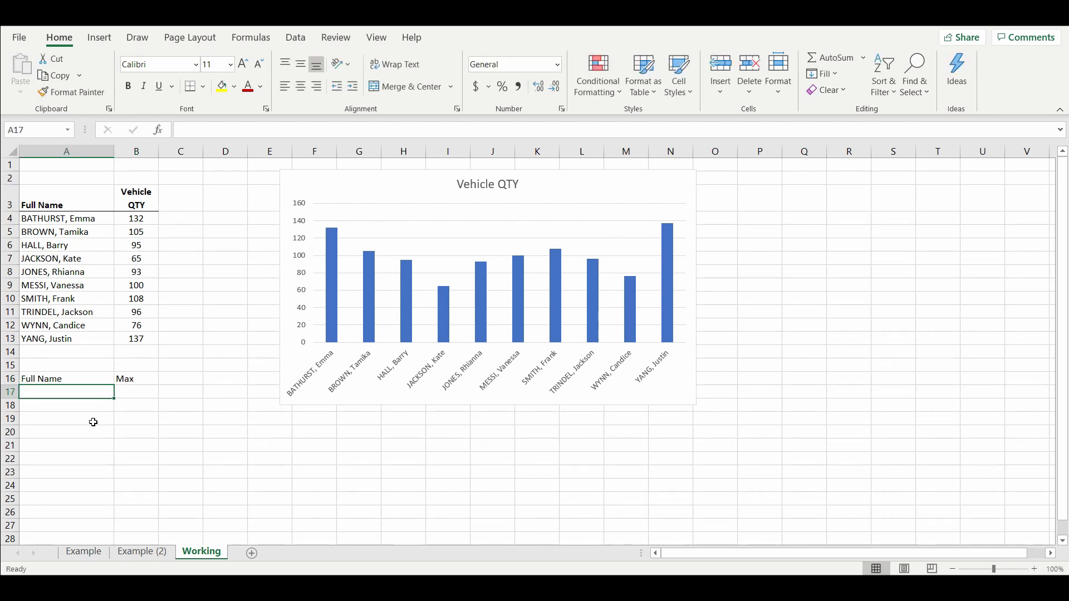
- Link cell A17 to the first name in A4 with =A4 and fill the formula down to A26
{"action": "type", "text": "="}
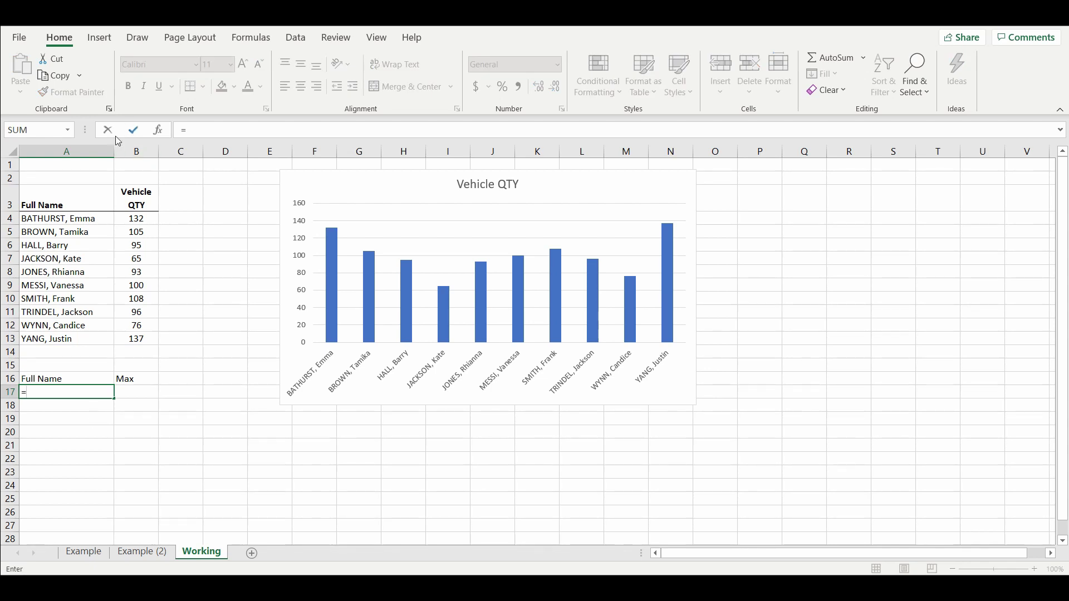
{"action": "left_click", "coordinate": [66, 218]}
{"action": "key", "text": "Return"}
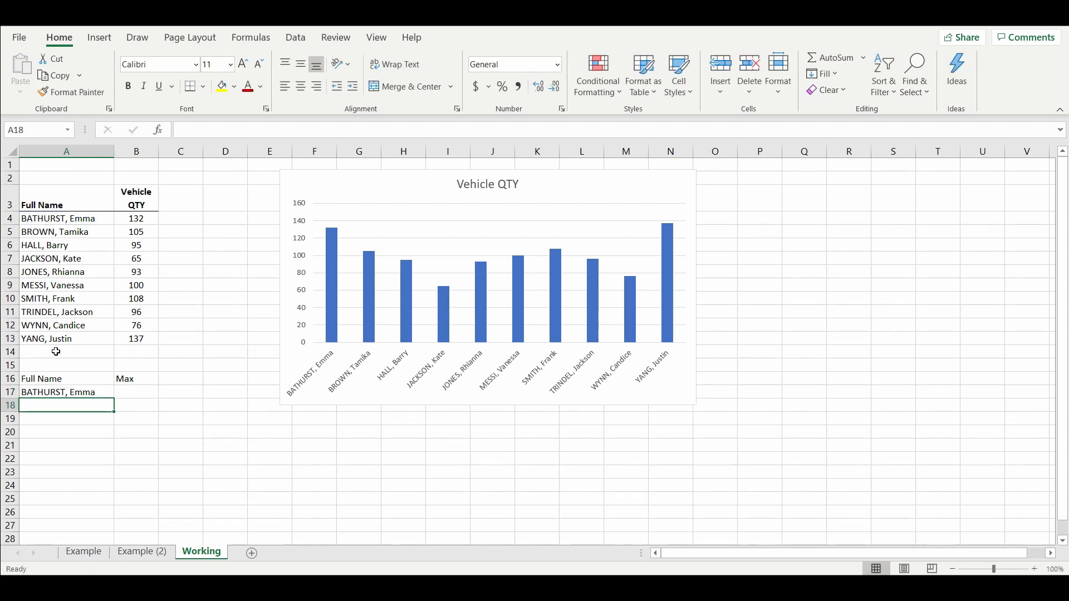
{"action": "left_click", "coordinate": [88, 393]}
{"action": "left_click_drag", "start_coordinate": [113, 398], "coordinate": [107, 519]}
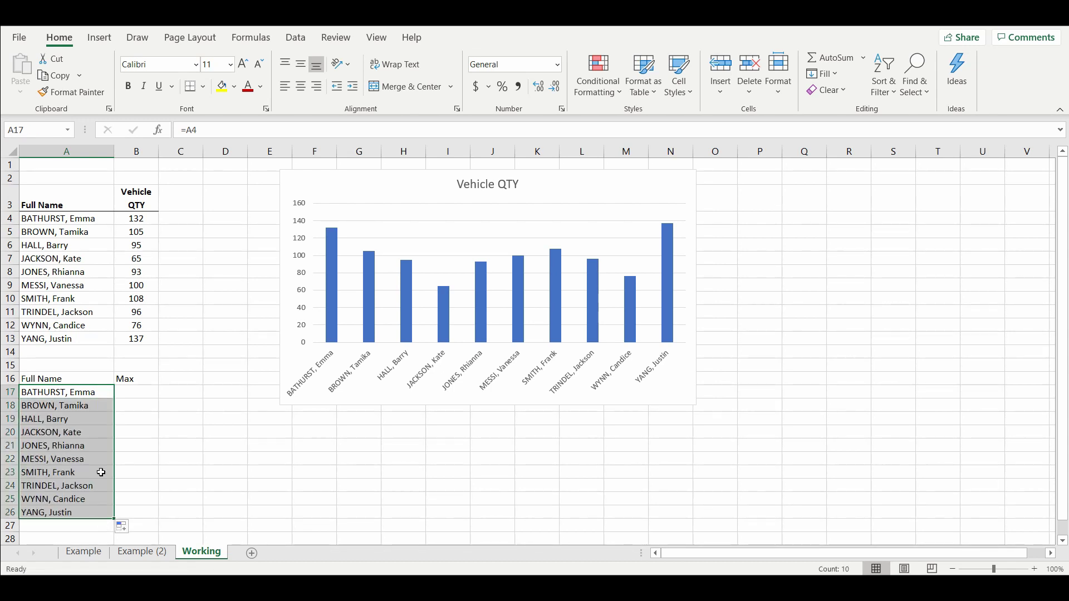
- Enter the heading Other in cell C16 and add a bottom border under the header row A16:C16
{"action": "left_click", "coordinate": [168, 380]}
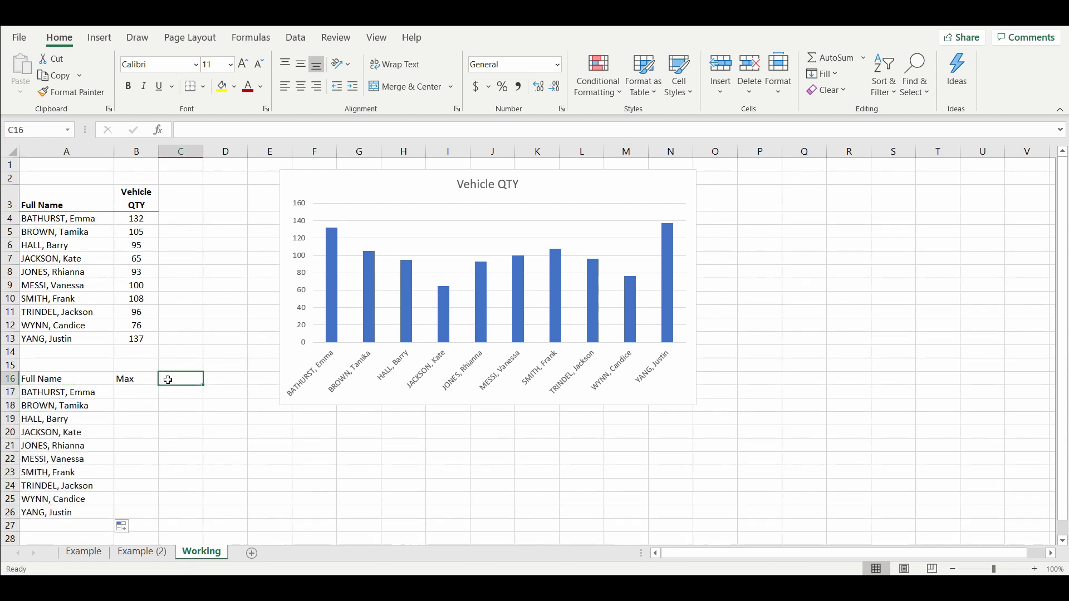
{"action": "type", "text": "Other"}
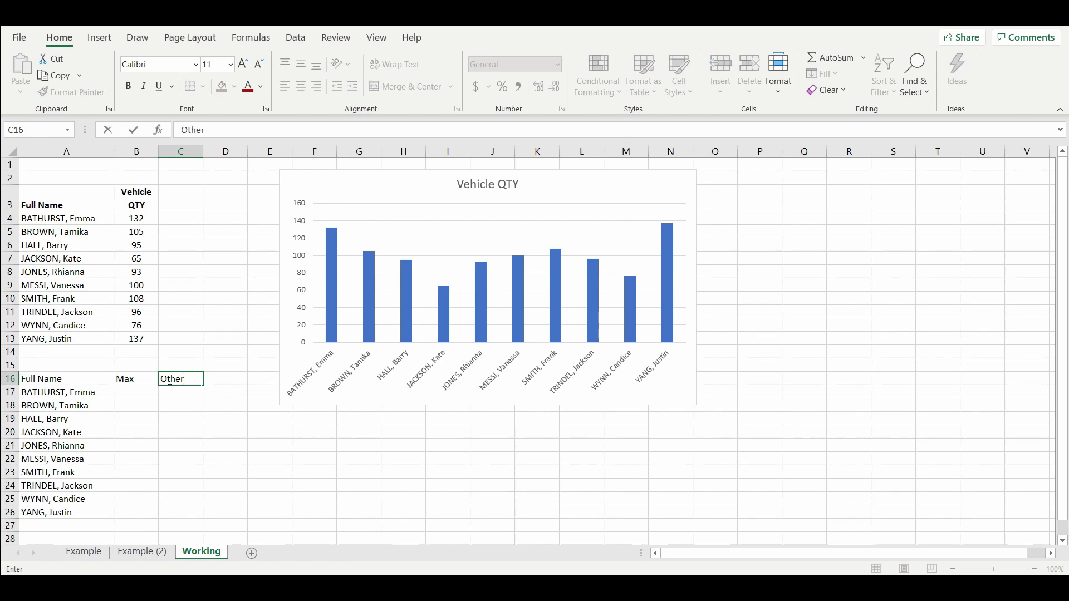
{"action": "key", "text": "Return"}
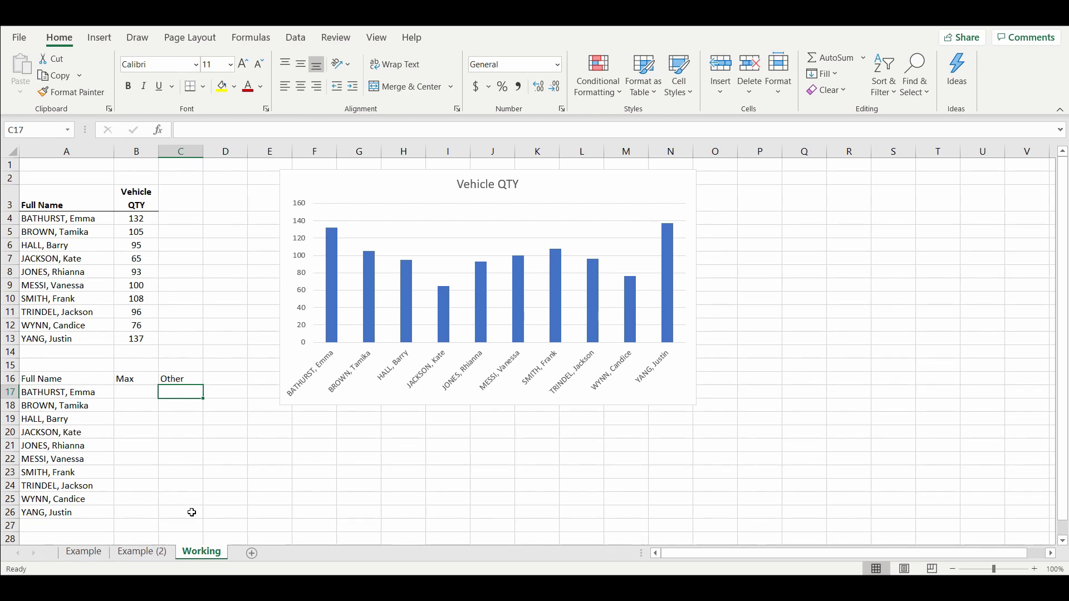
{"action": "left_click", "coordinate": [37, 380]}
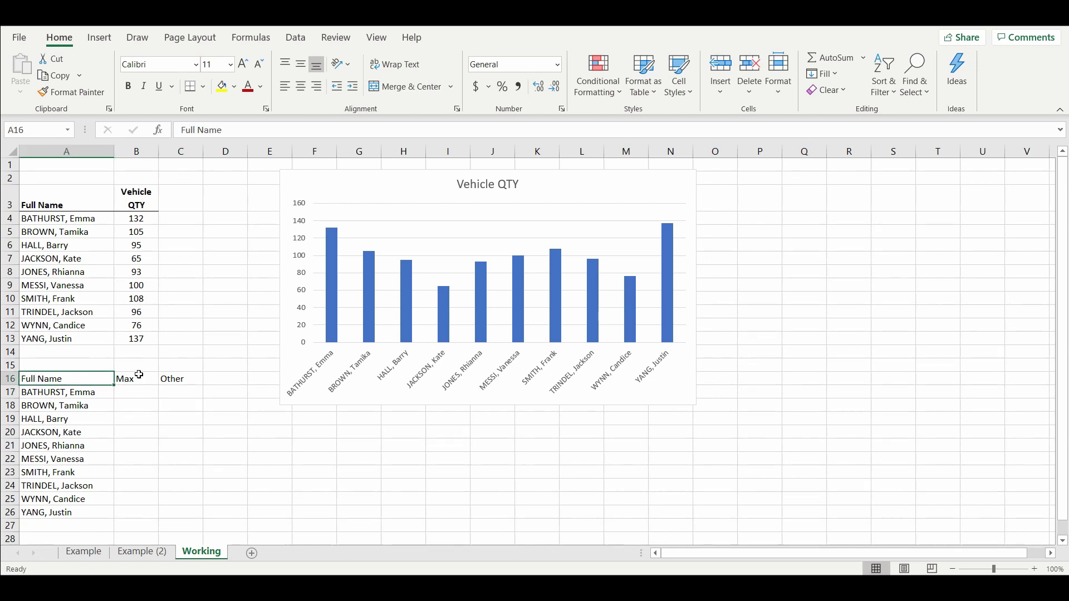
{"action": "left_click_drag", "start_coordinate": [139, 375], "coordinate": [187, 375]}
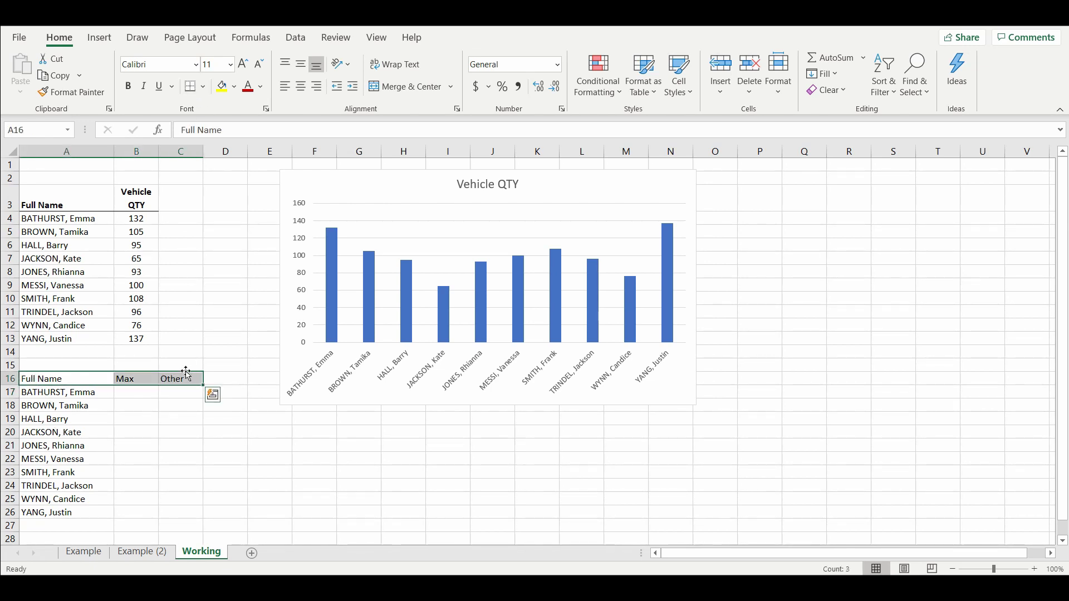
{"action": "left_click", "coordinate": [223, 367]}
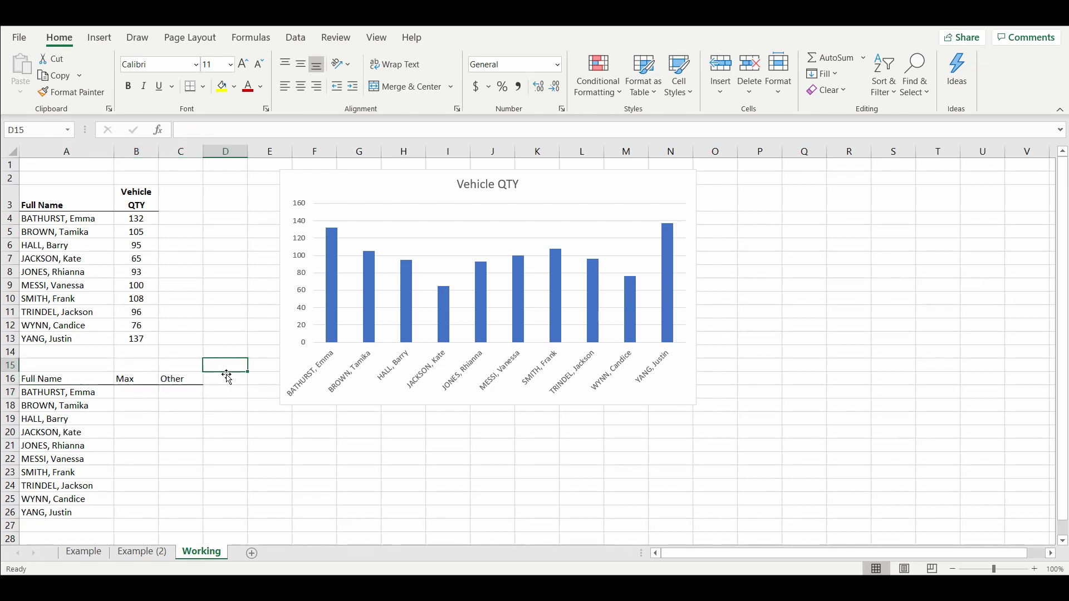
- Enter the formula =IF(B4=MAX($B$4:$B$13),B4,NA()) in cell B17 under the Max heading
{"action": "left_click", "coordinate": [127, 392]}
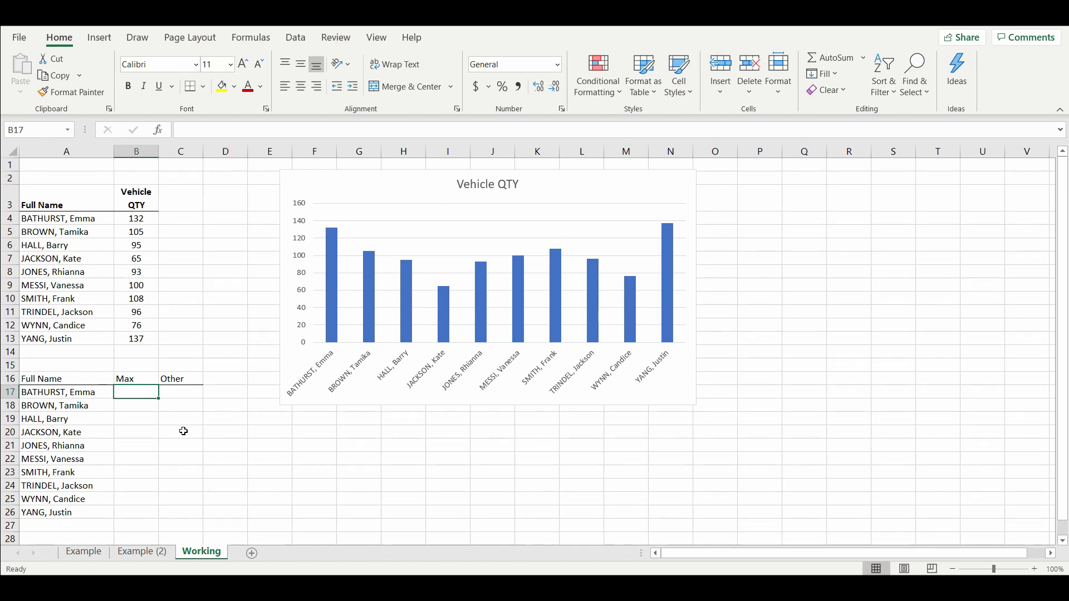
{"action": "type", "text": "="}
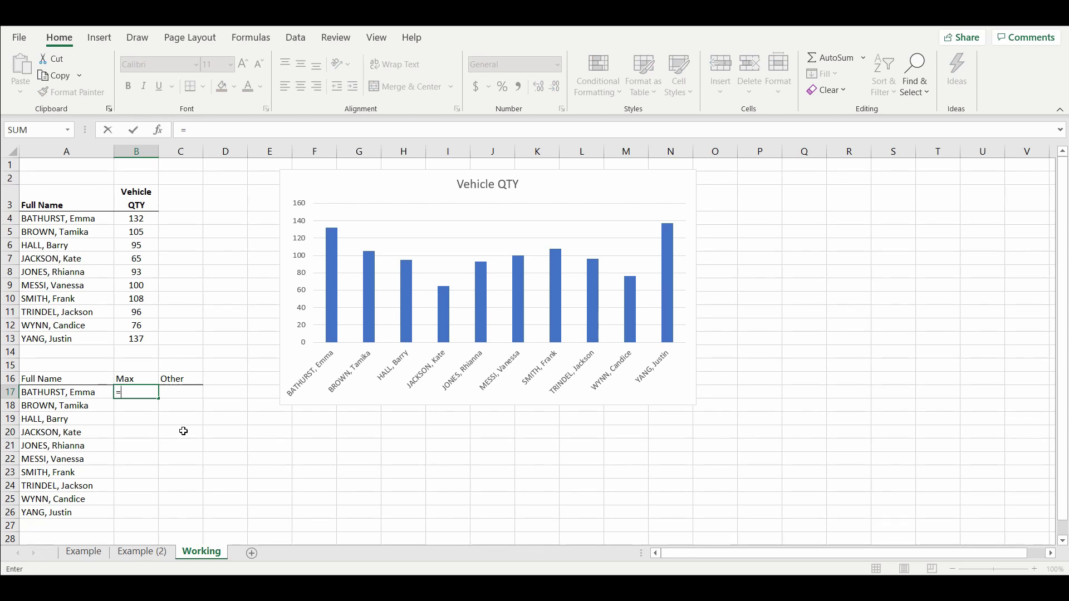
{"action": "type", "text": "if("}
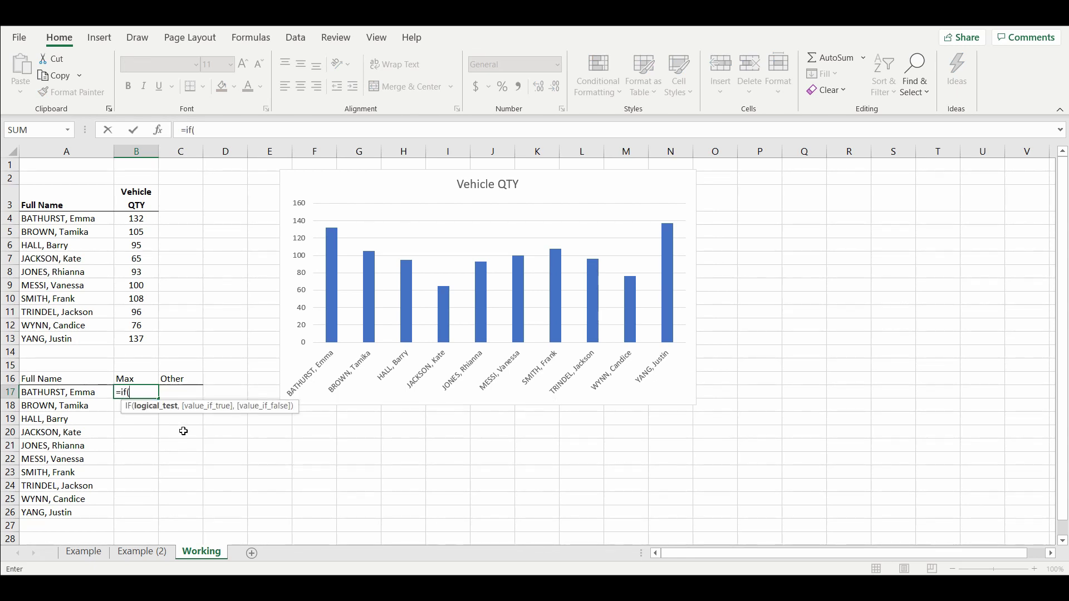
{"action": "left_click", "coordinate": [137, 220]}
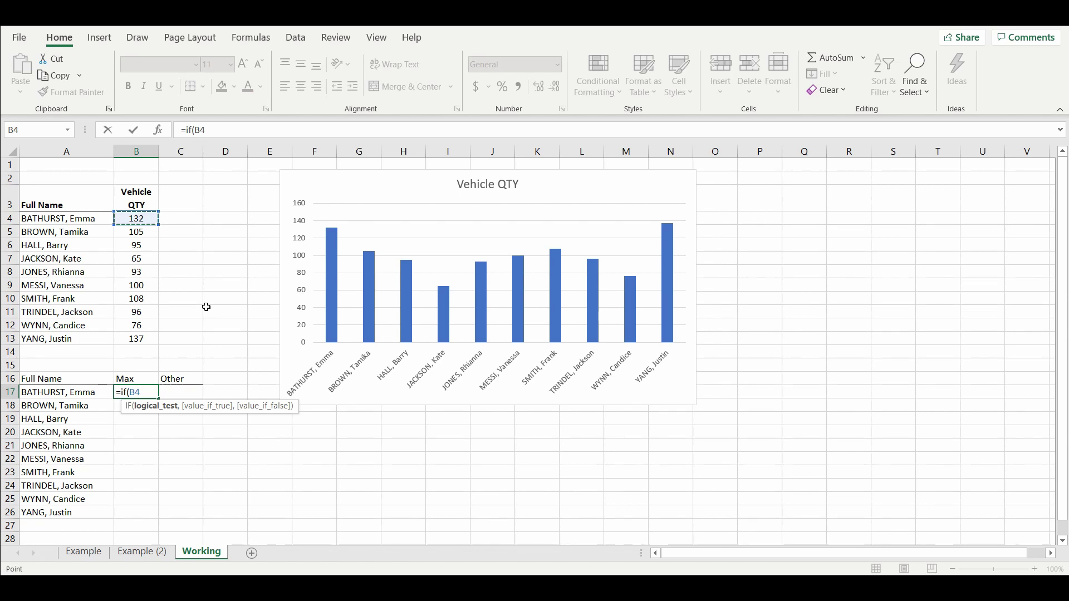
{"action": "type", "text": "=max("}
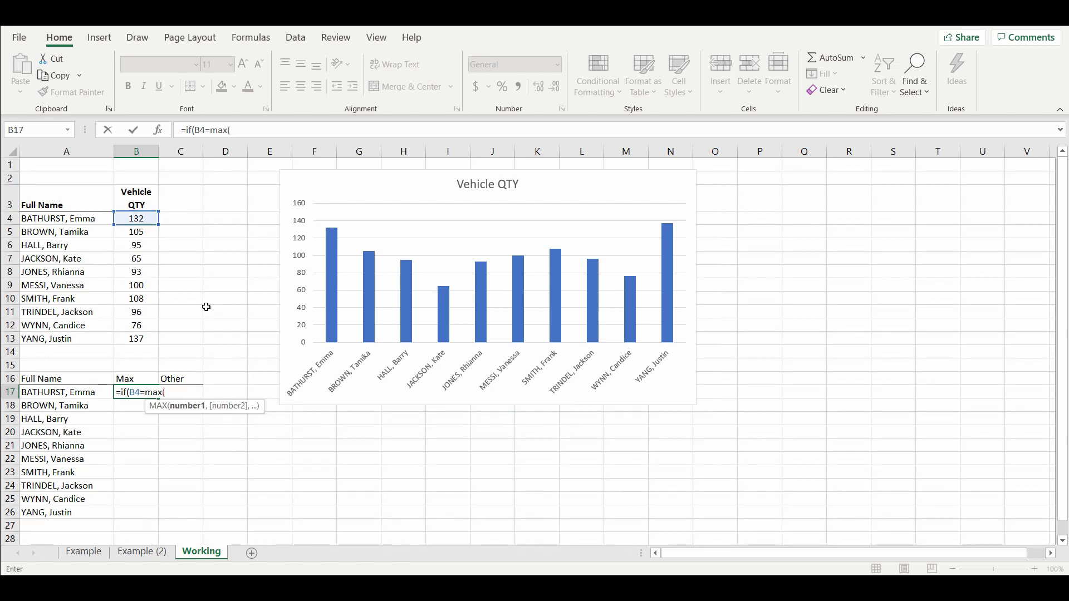
{"action": "left_click_drag", "start_coordinate": [135, 219], "coordinate": [140, 348]}
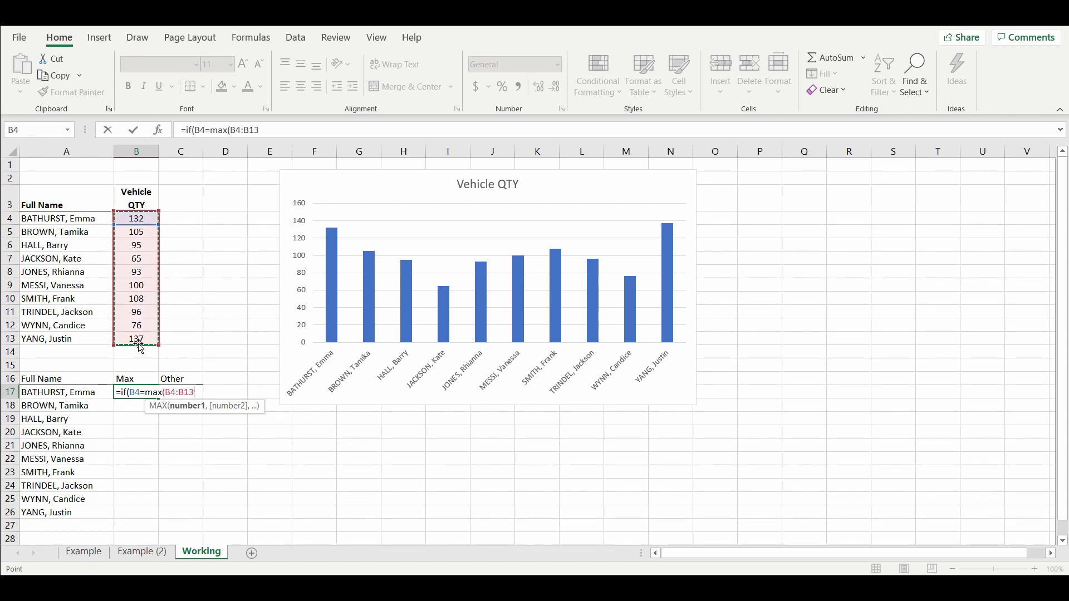
{"action": "key", "text": "F4"}
{"action": "type", "text": "),"}
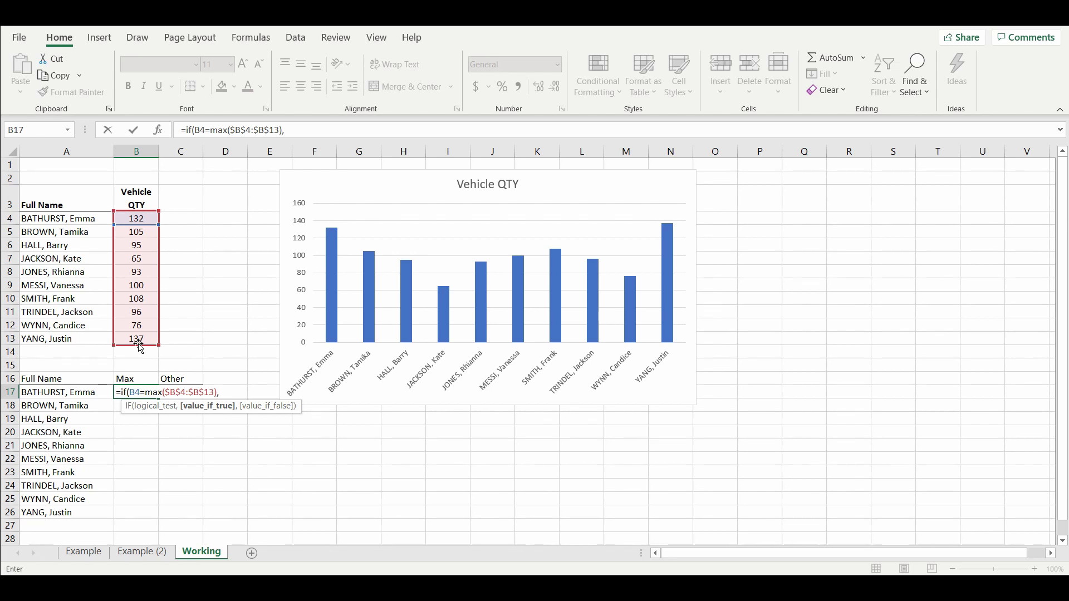
{"action": "left_click", "coordinate": [128, 219]}
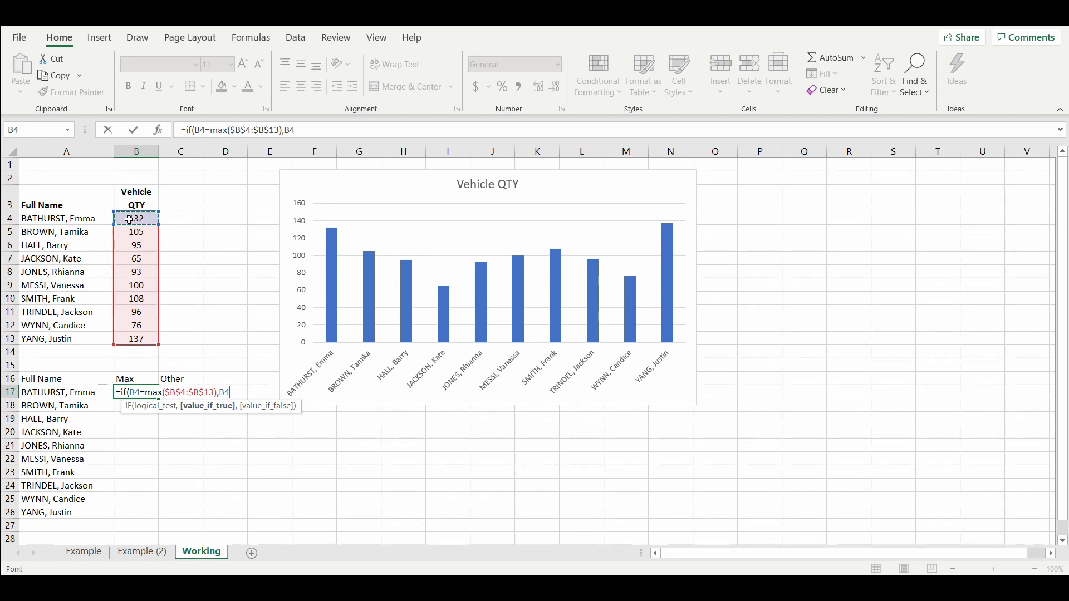
{"action": "type", "text": ","}
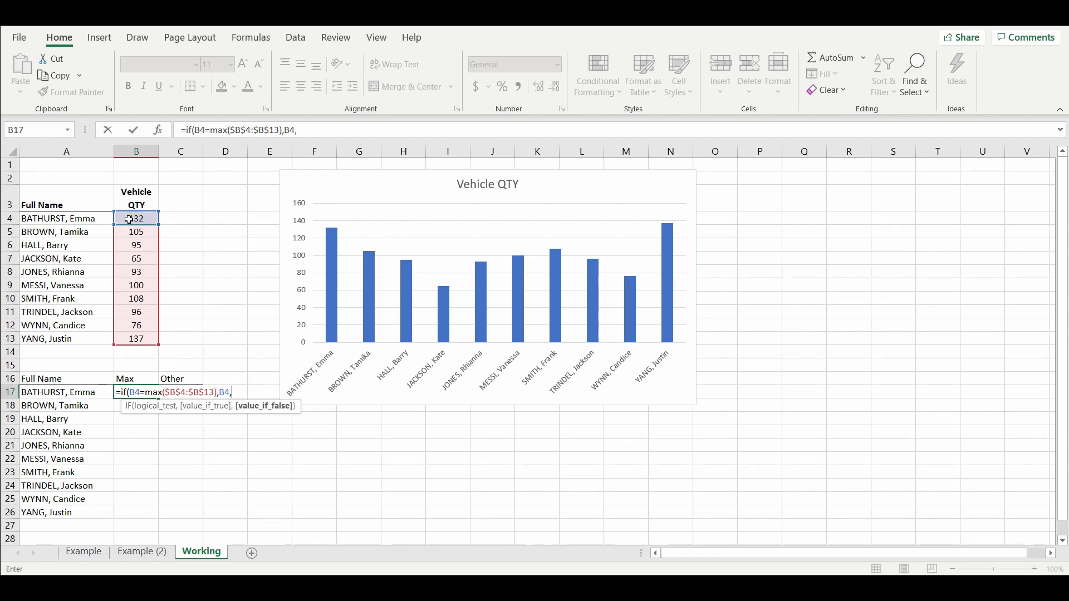
{"action": "type", "text": "NA"}
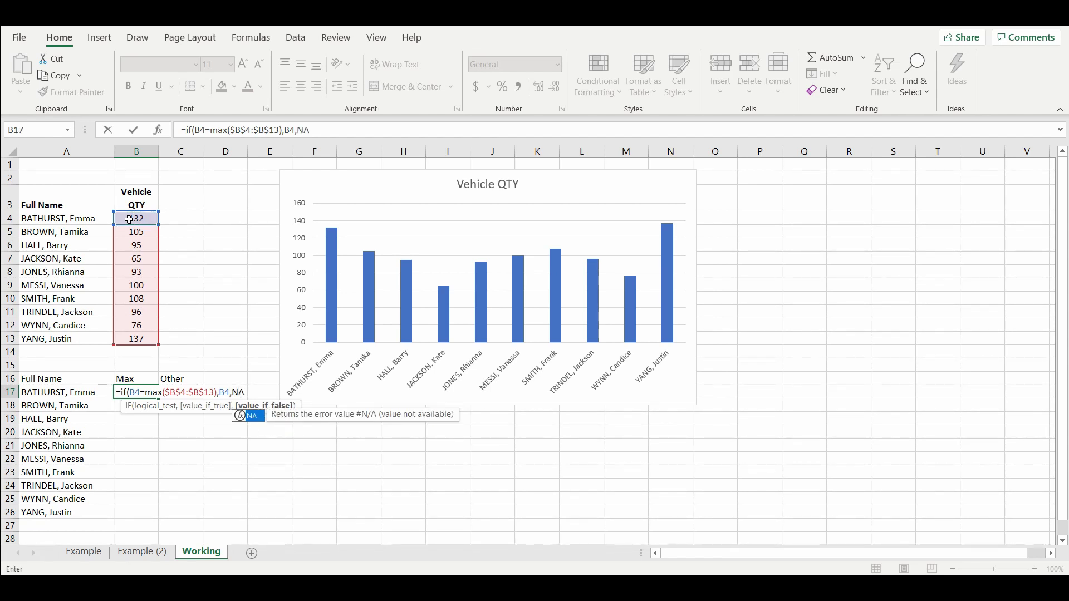
{"action": "type", "text": "()"}
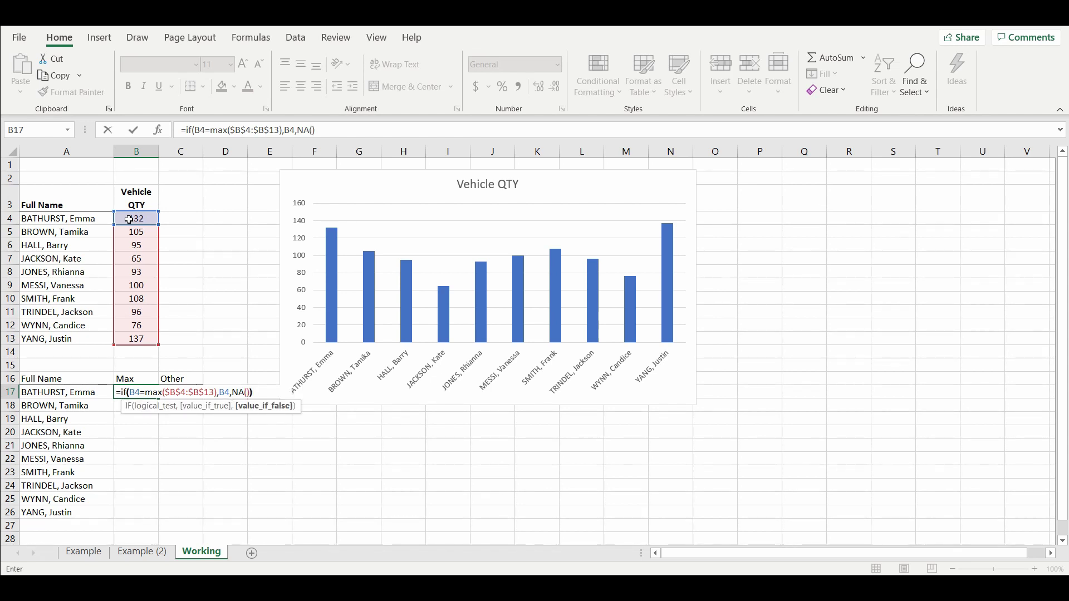
{"action": "type", "text": ")"}
{"action": "key", "text": "Return"}
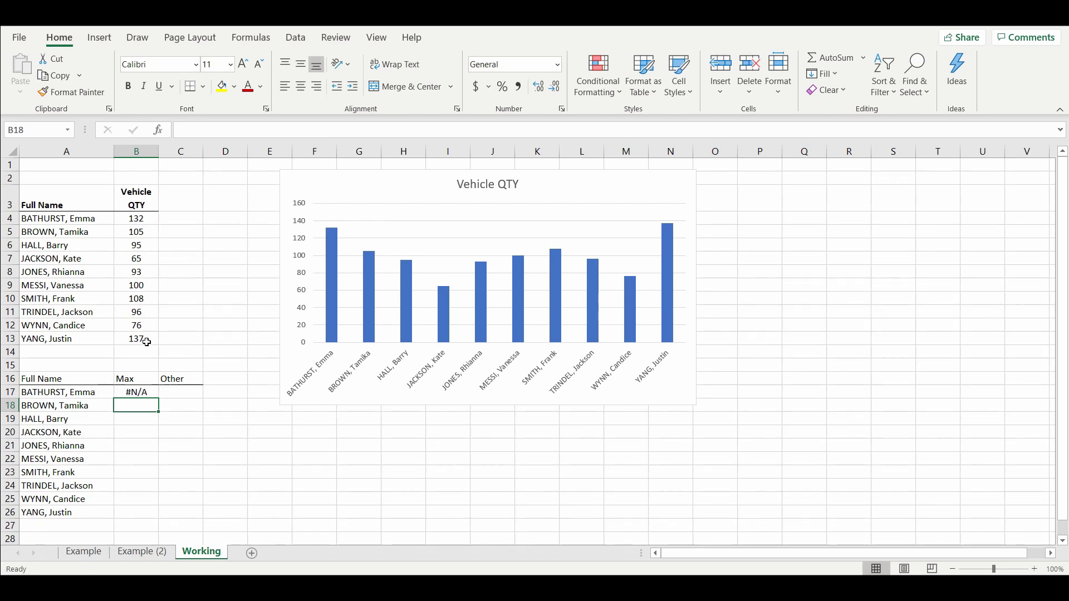
- Fill the Max formula from B17 down to B26
{"action": "left_click", "coordinate": [150, 393]}
{"action": "left_click_drag", "start_coordinate": [159, 401], "coordinate": [157, 517]}
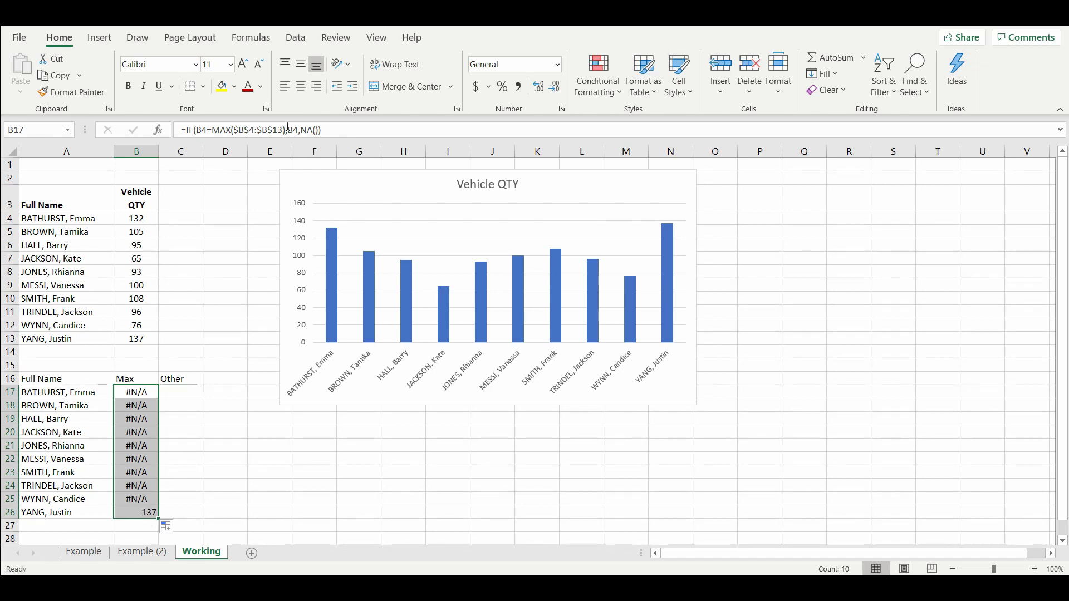
{"action": "left_click", "coordinate": [201, 388]}
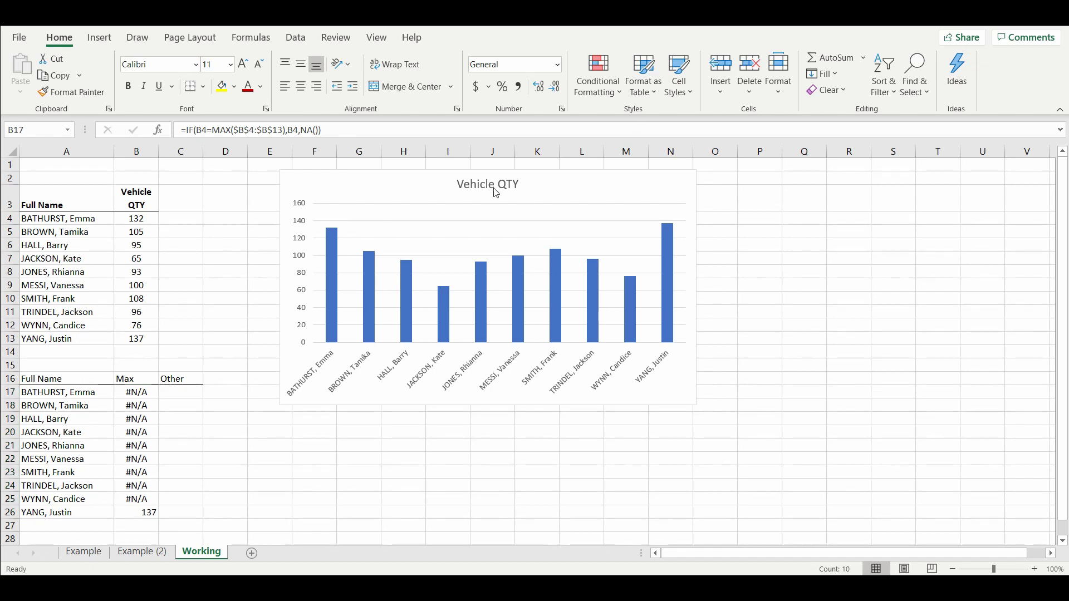
- Enter the formula =IF(B4<>MAX($B$4:$B$13),B4,NA()) in cell C17 under the Other heading
{"action": "left_click", "coordinate": [177, 393]}
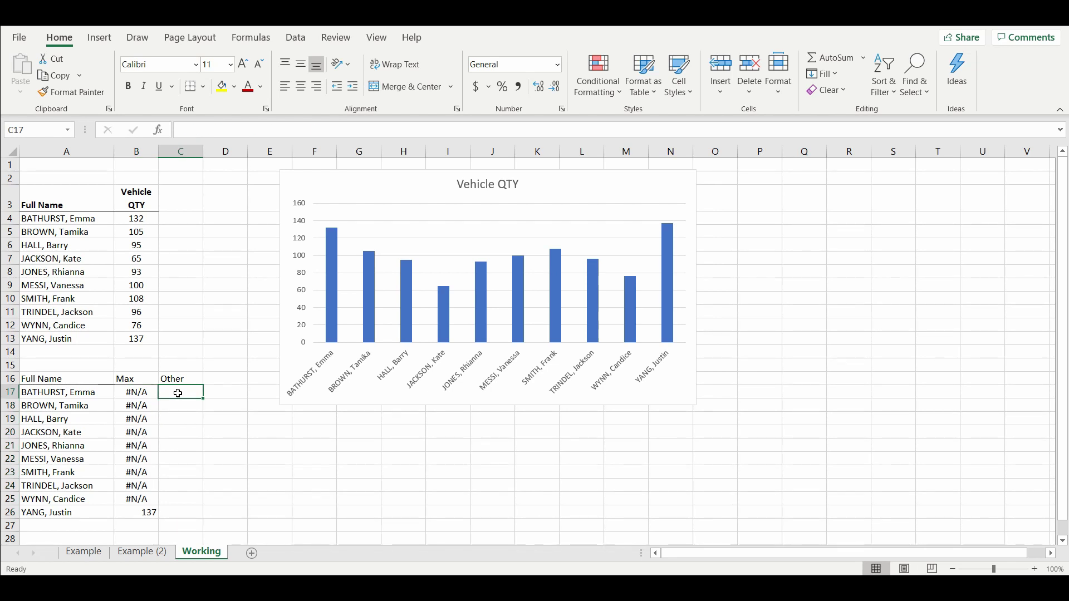
{"action": "left_click", "coordinate": [137, 395]}
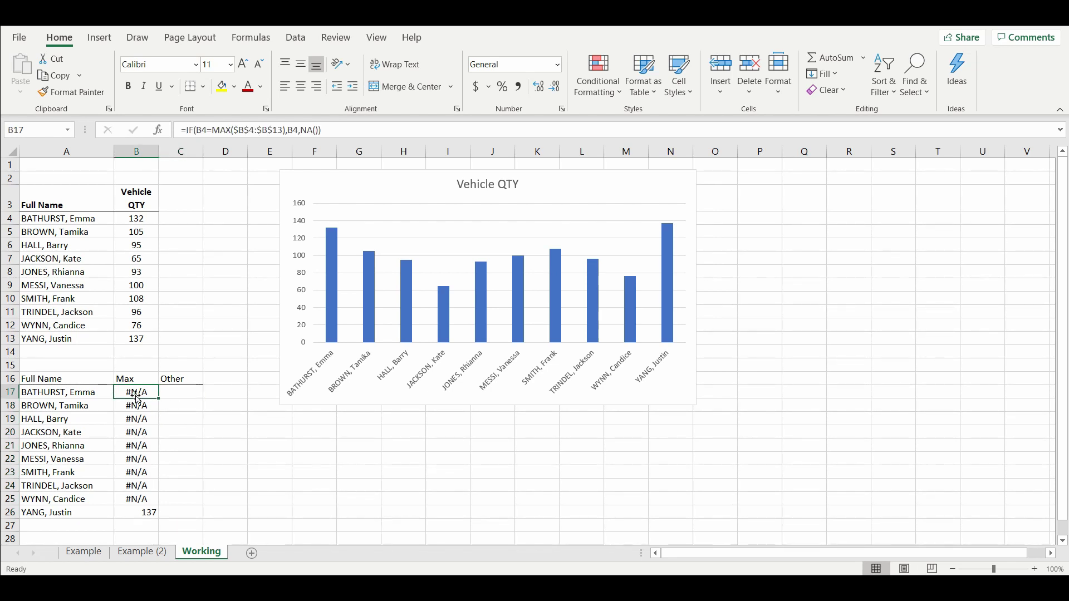
{"action": "left_click", "coordinate": [174, 393]}
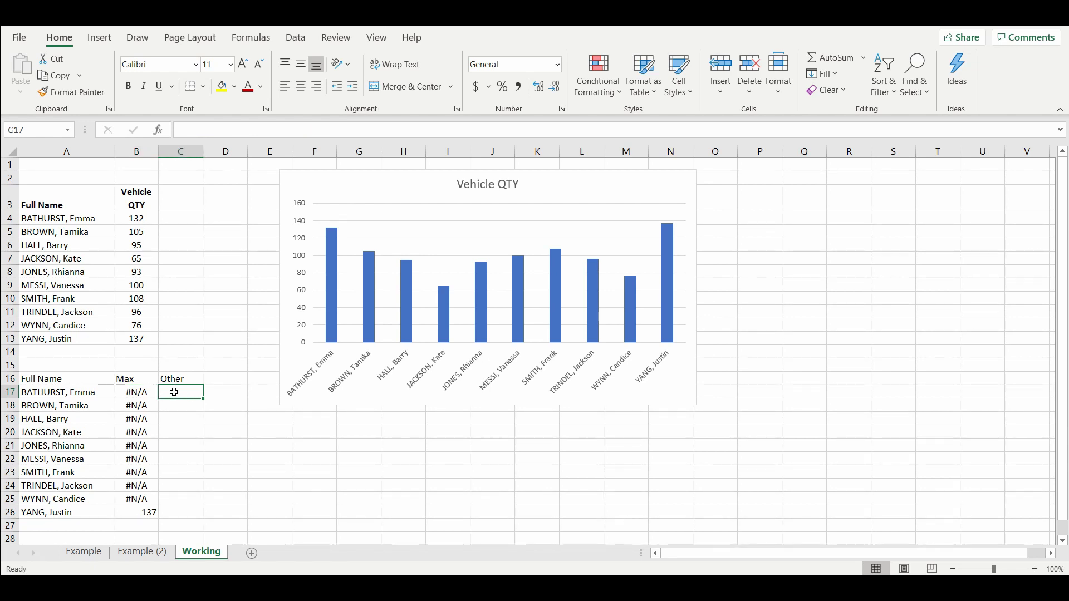
{"action": "type", "text": "="}
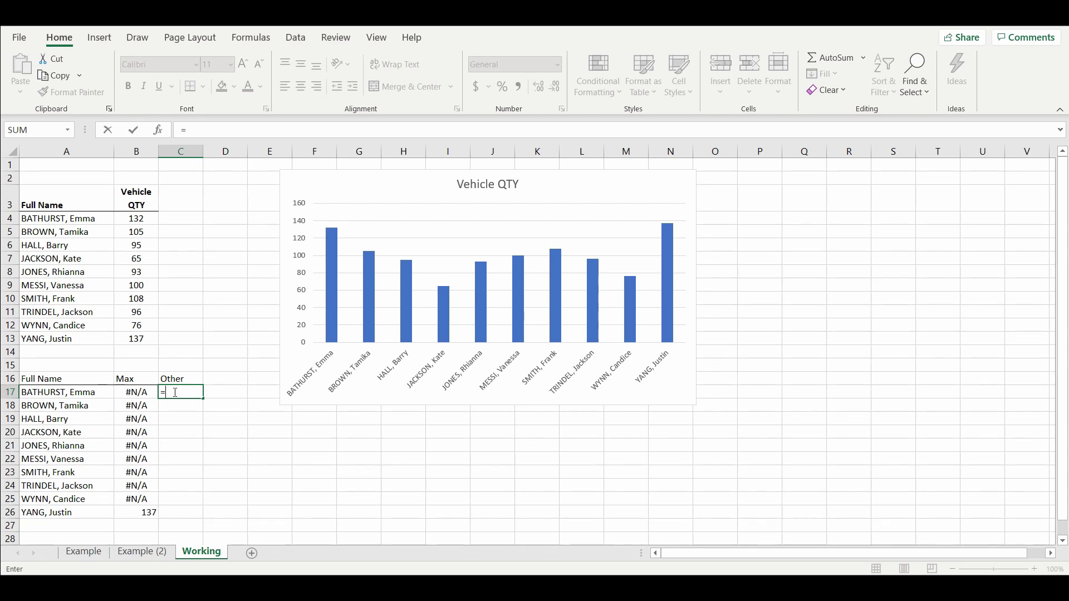
{"action": "type", "text": "if"}
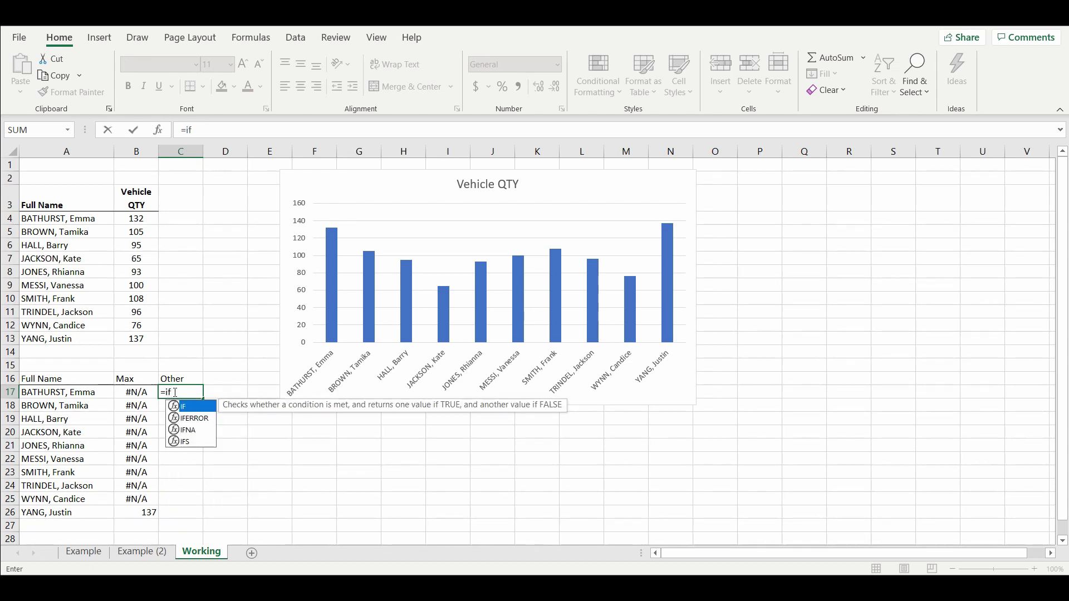
{"action": "type", "text": "("}
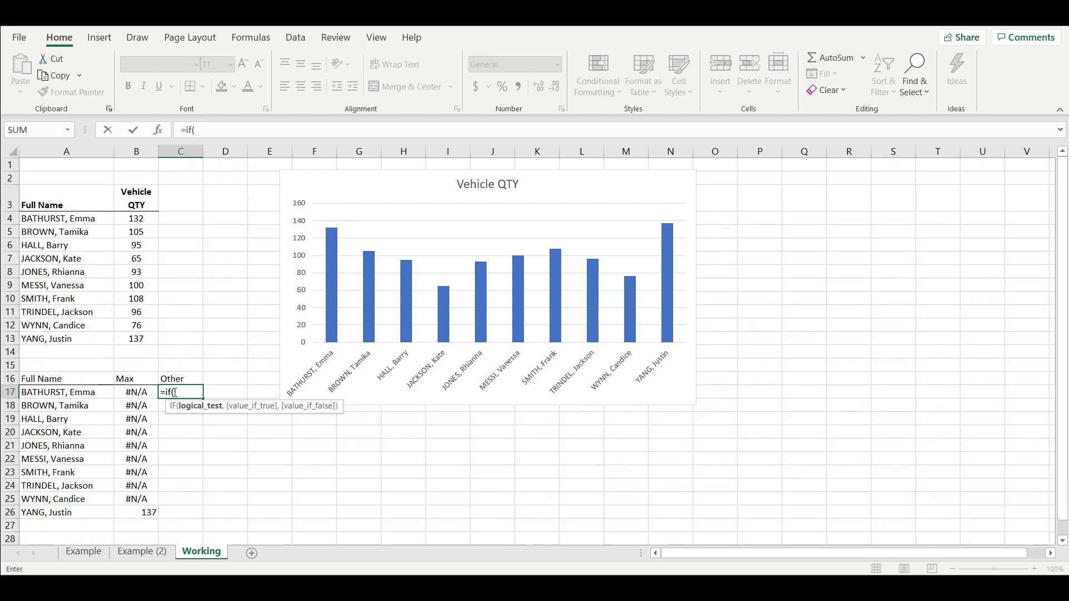
{"action": "left_click", "coordinate": [136, 221]}
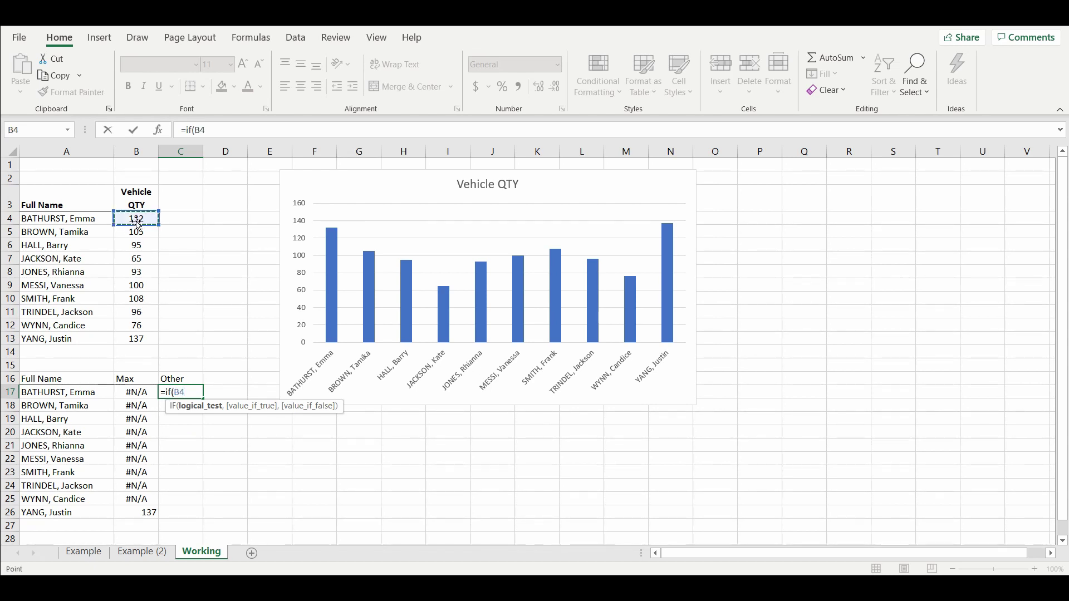
{"action": "type", "text": "<>max("}
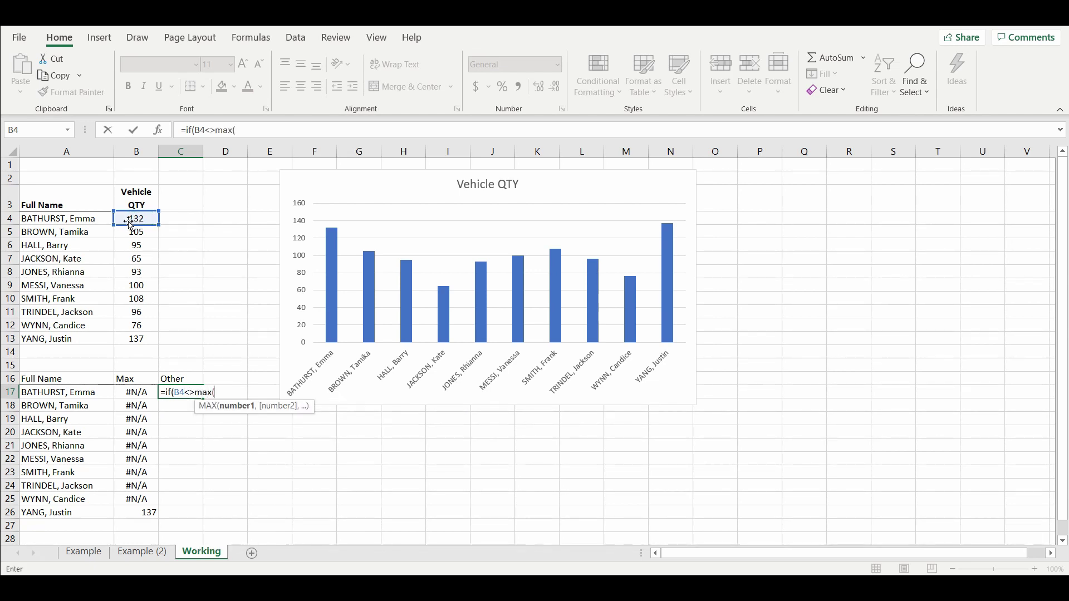
{"action": "left_click_drag", "start_coordinate": [138, 224], "coordinate": [128, 338]}
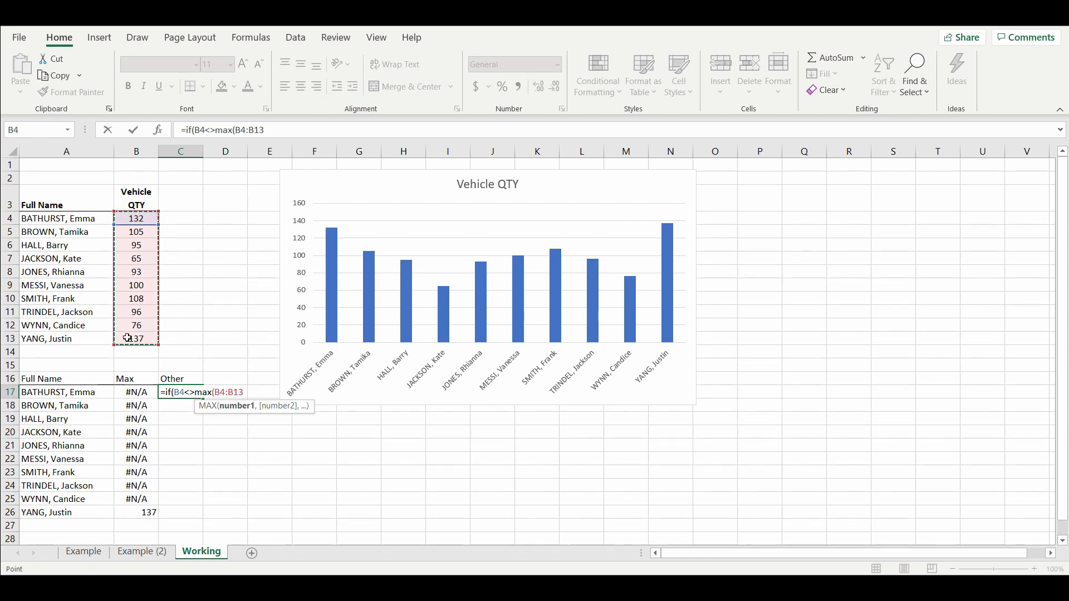
{"action": "key", "text": "F4"}
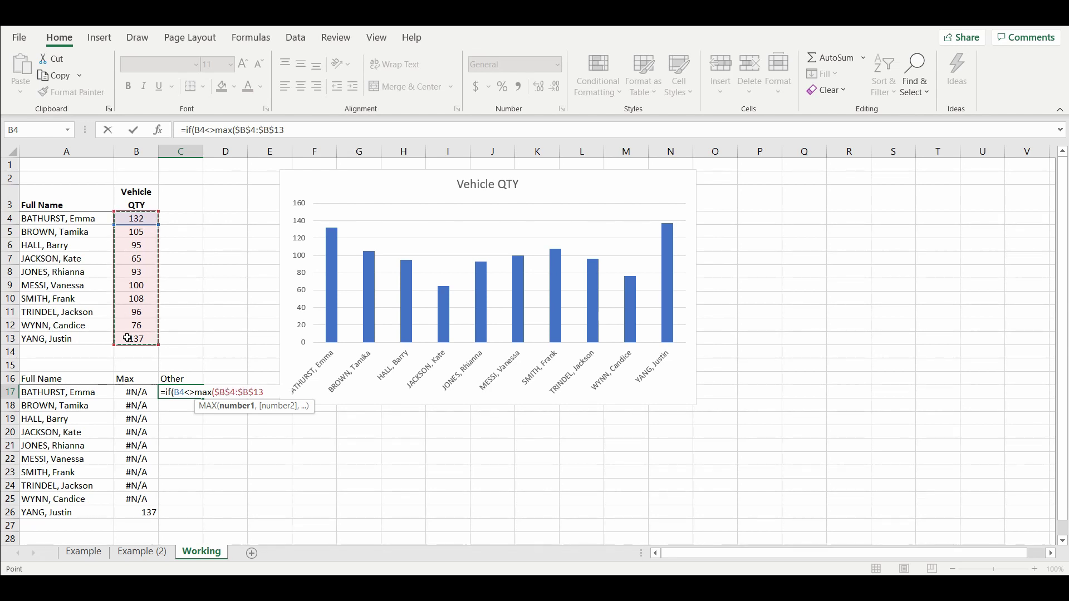
{"action": "type", "text": "),"}
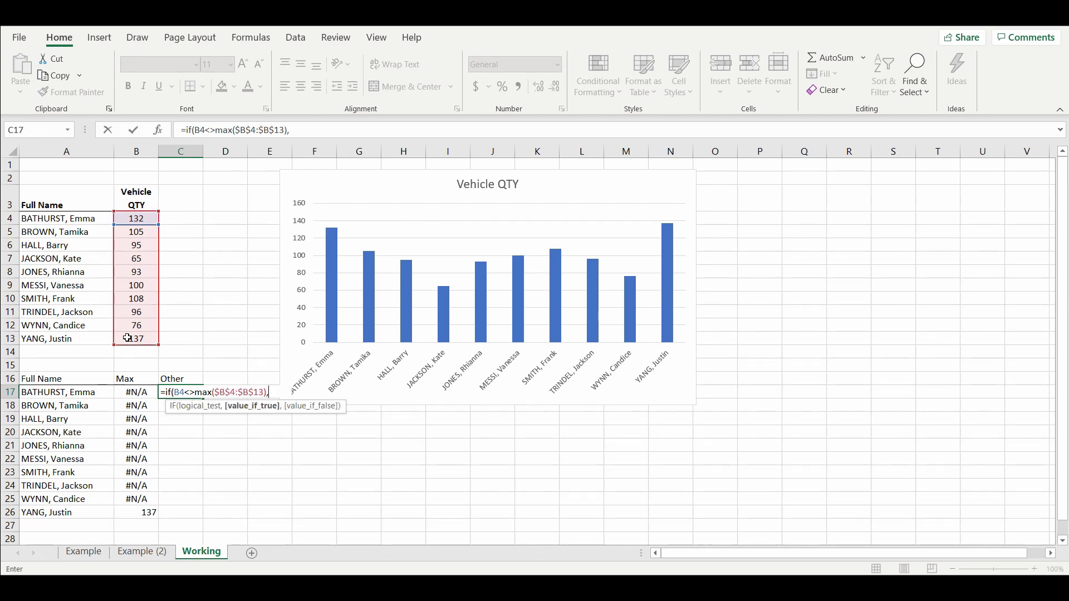
{"action": "left_click", "coordinate": [136, 220]}
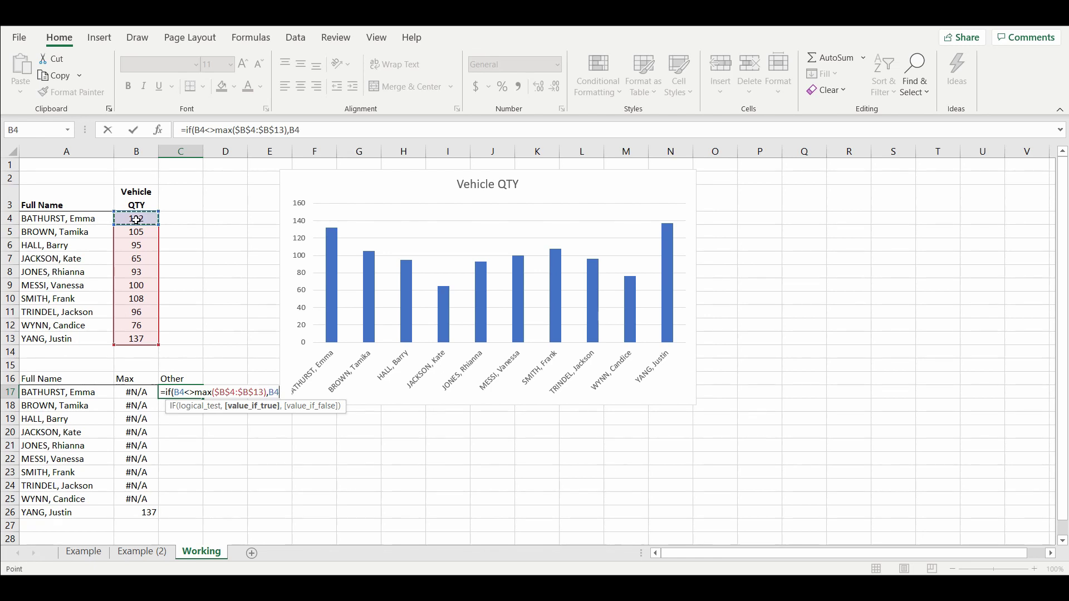
{"action": "type", "text": ","}
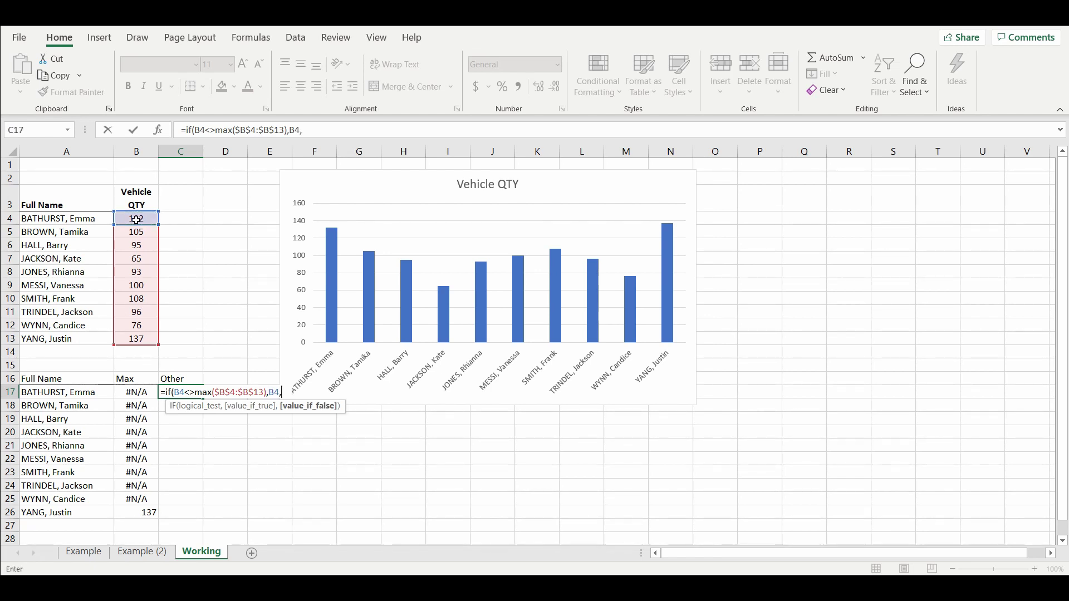
{"action": "type", "text": "NA"}
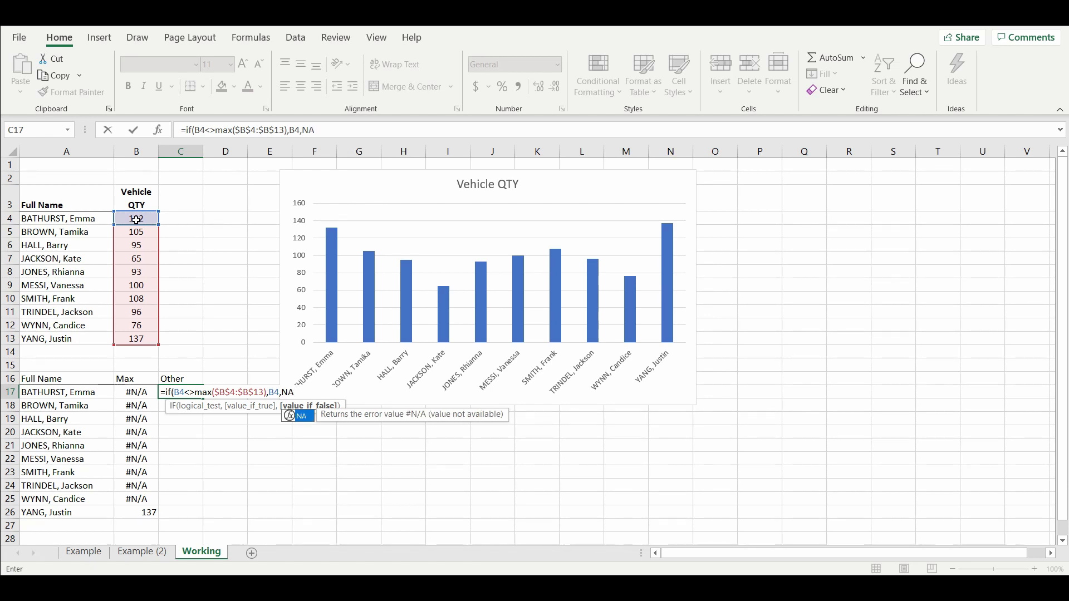
{"action": "type", "text": "()"}
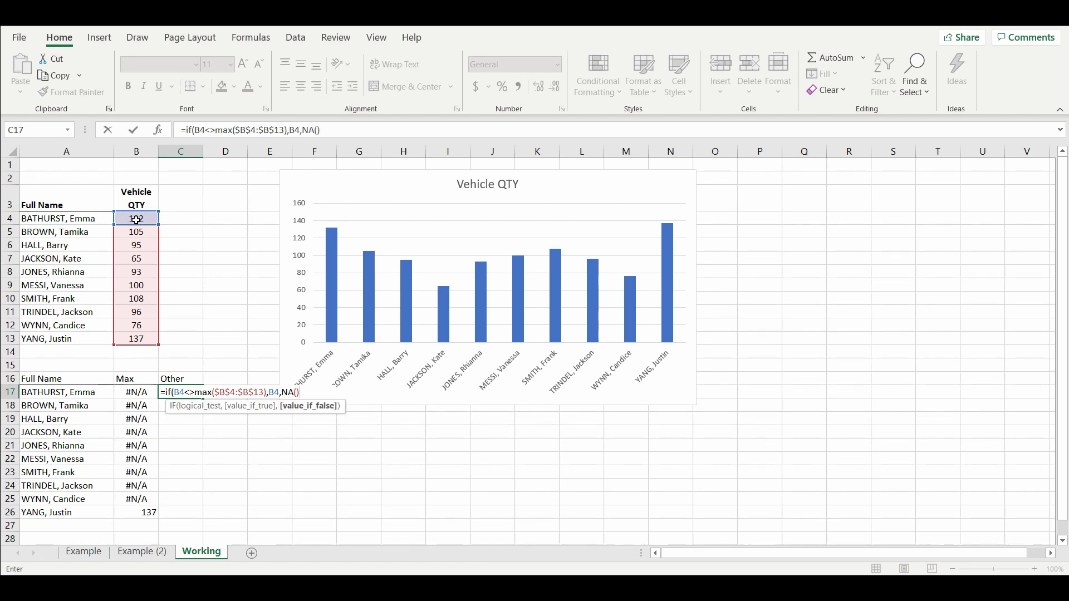
{"action": "type", "text": ")"}
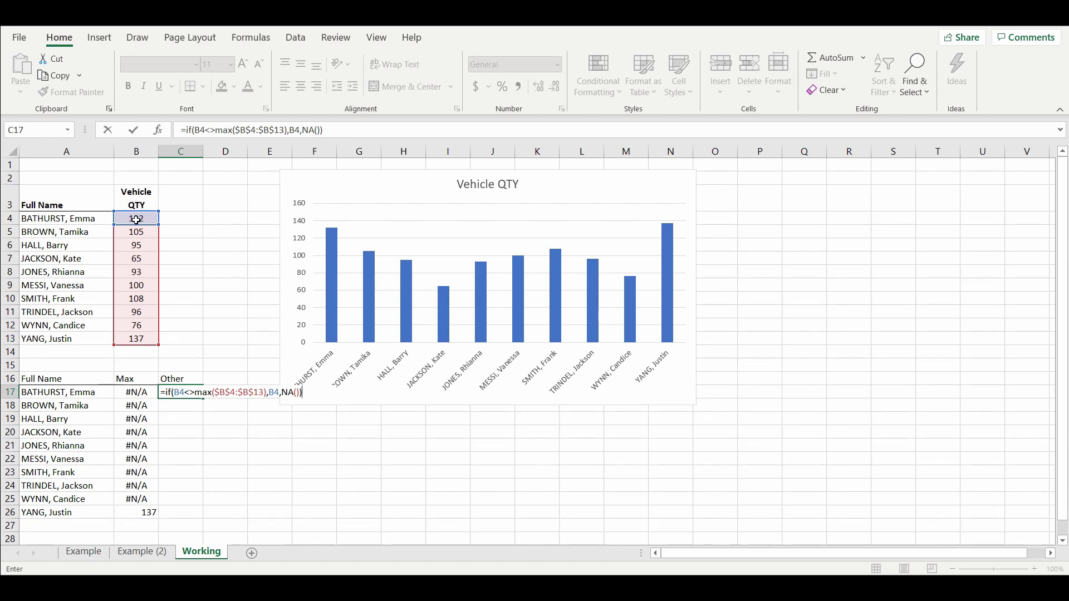
{"action": "key", "text": "Return"}
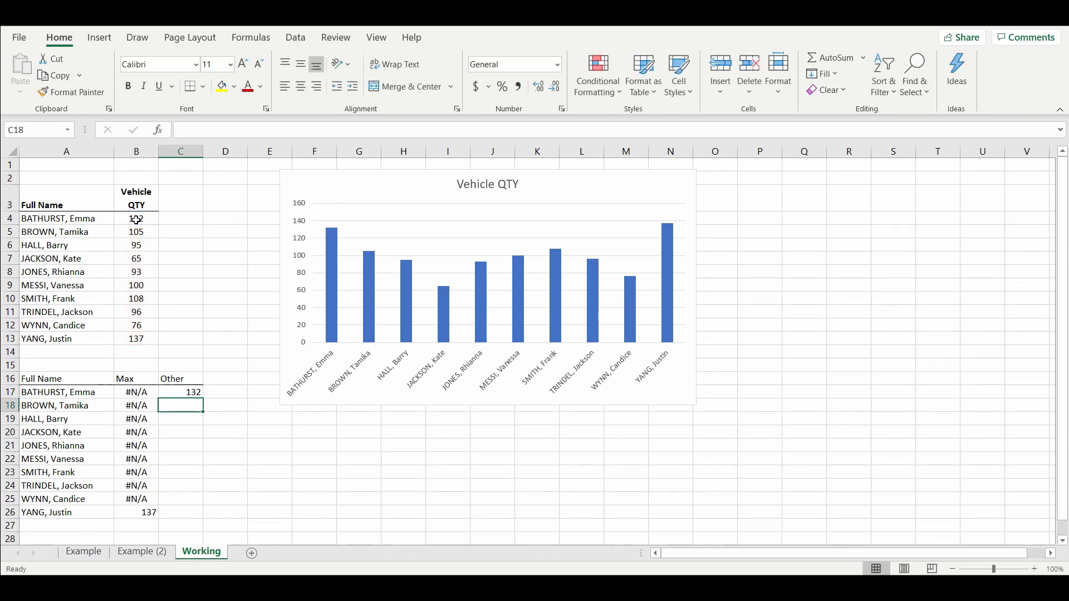
- Fill the Other formula from C17 down to C26
{"action": "left_click", "coordinate": [187, 393]}
{"action": "left_click_drag", "start_coordinate": [204, 399], "coordinate": [206, 518]}
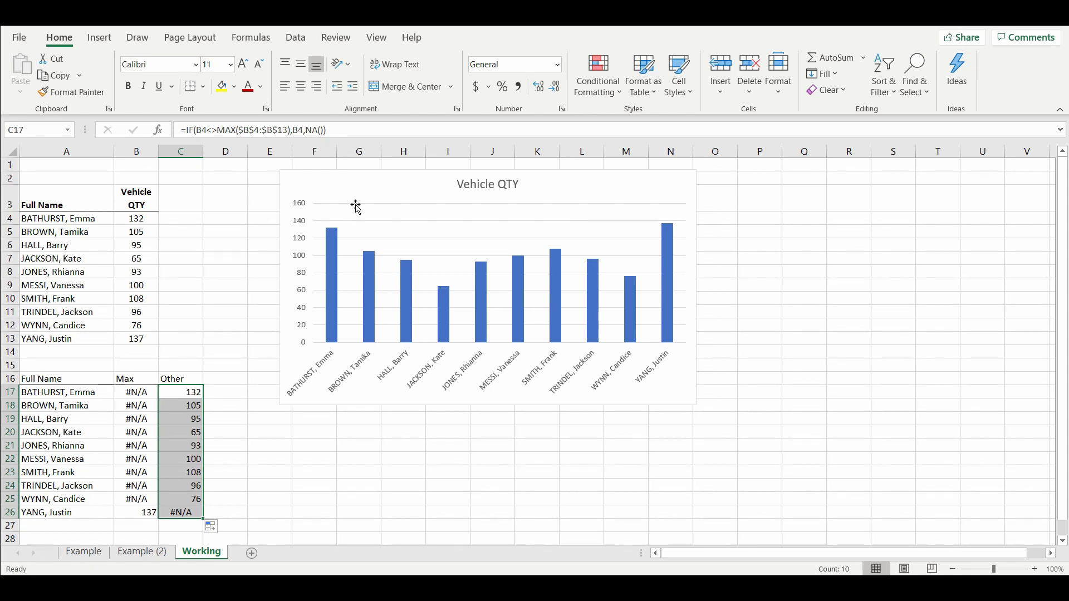
{"action": "left_click", "coordinate": [358, 471]}
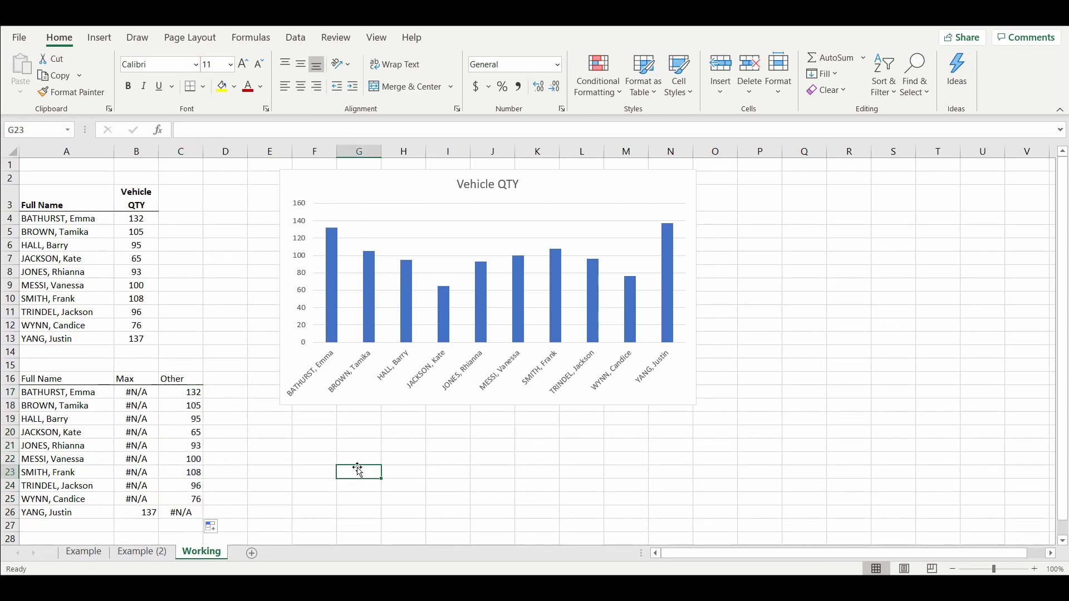
- Change the column chart's data range to the helper table A16:C26 on the Working sheet
{"action": "left_click", "coordinate": [354, 181]}
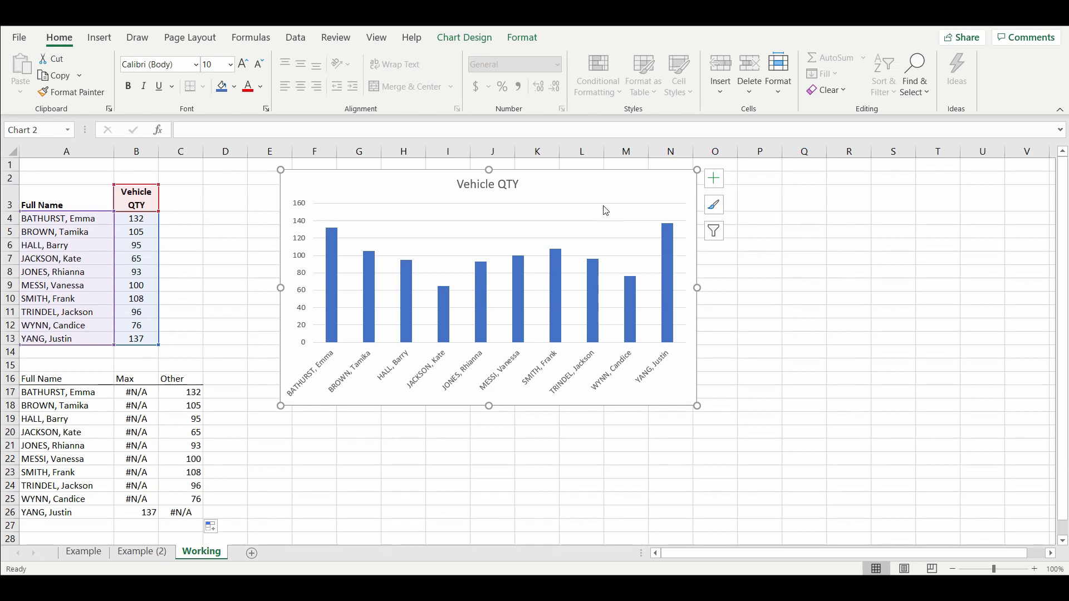
{"action": "right_click", "coordinate": [573, 190]}
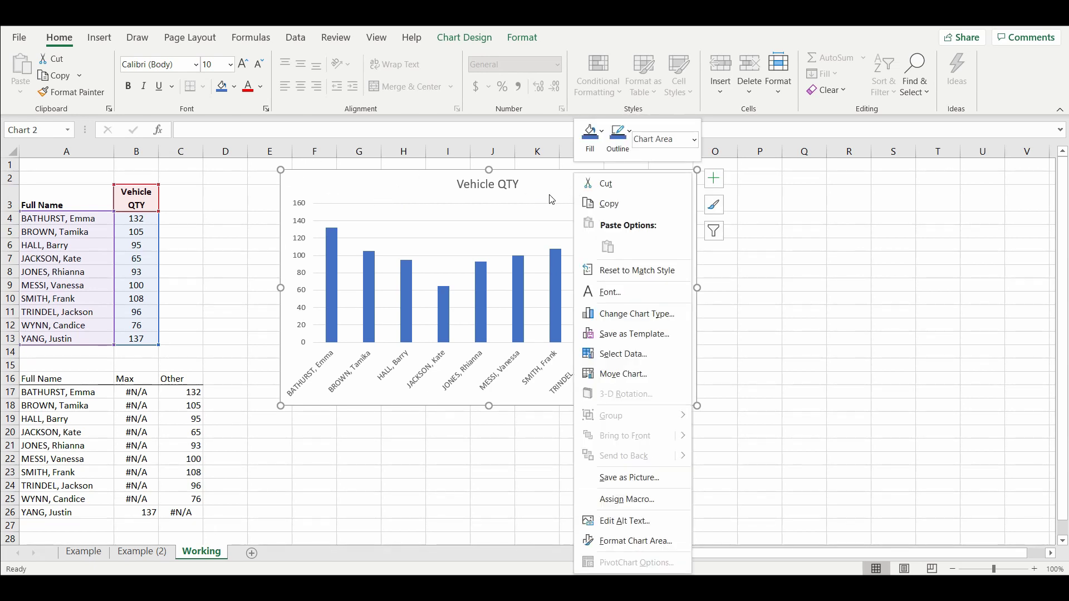
{"action": "left_click", "coordinate": [626, 354]}
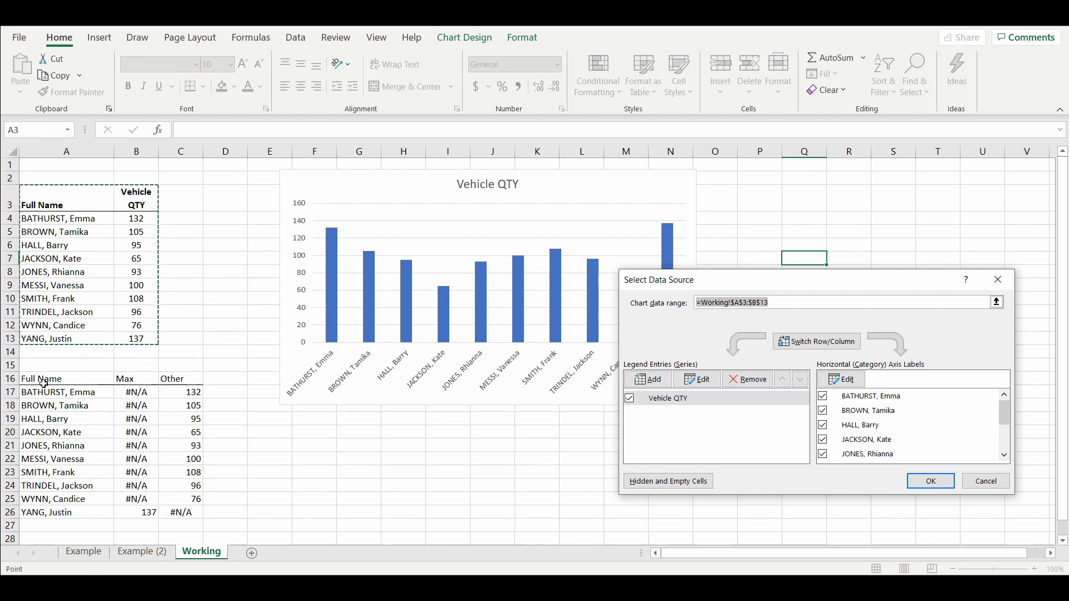
{"action": "left_click_drag", "start_coordinate": [40, 379], "coordinate": [188, 511]}
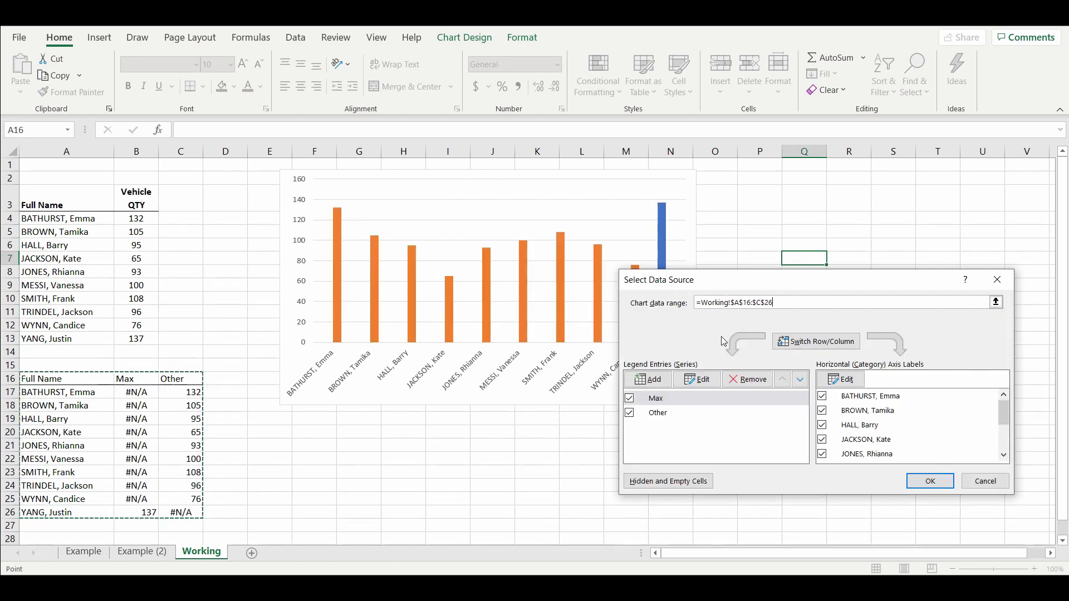
{"action": "left_click", "coordinate": [940, 483]}
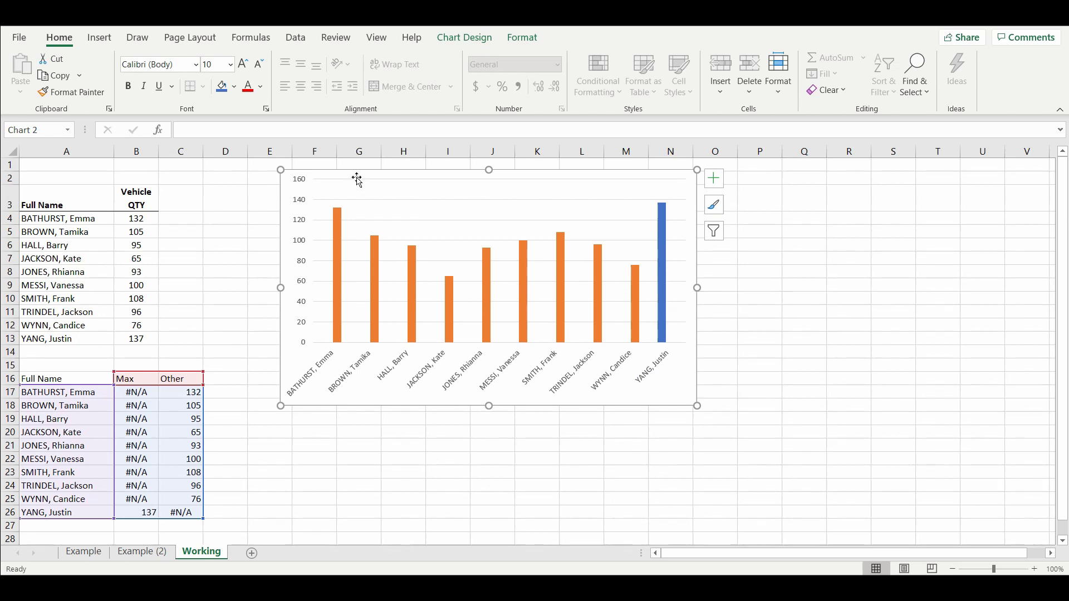
- Move the chart slightly down and enlarge it so it extends to about column P and row 22
{"action": "left_click_drag", "start_coordinate": [359, 179], "coordinate": [370, 202]}
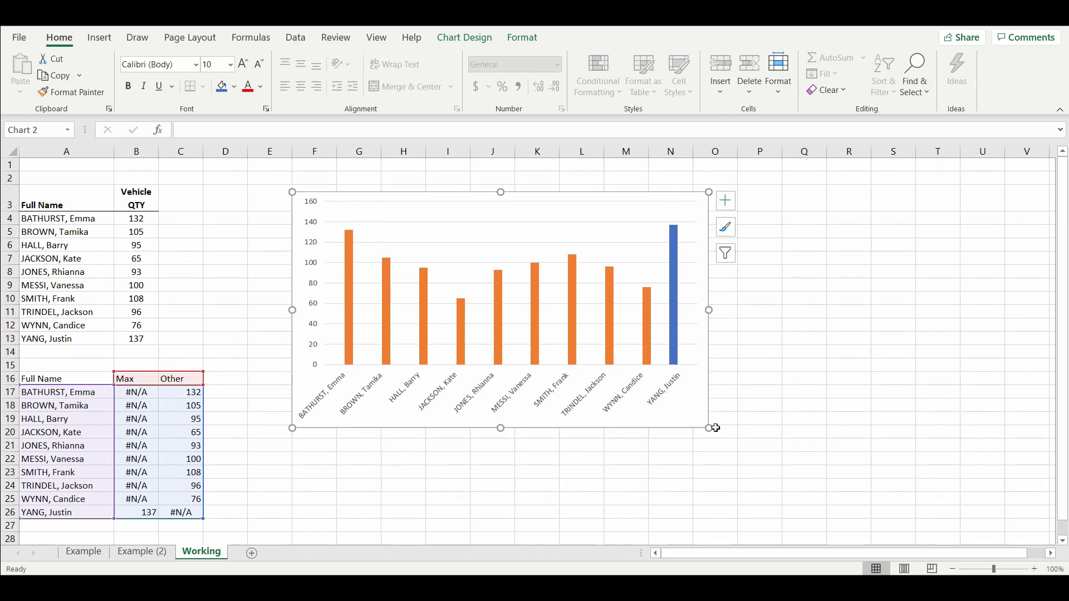
{"action": "left_click_drag", "start_coordinate": [709, 428], "coordinate": [783, 469]}
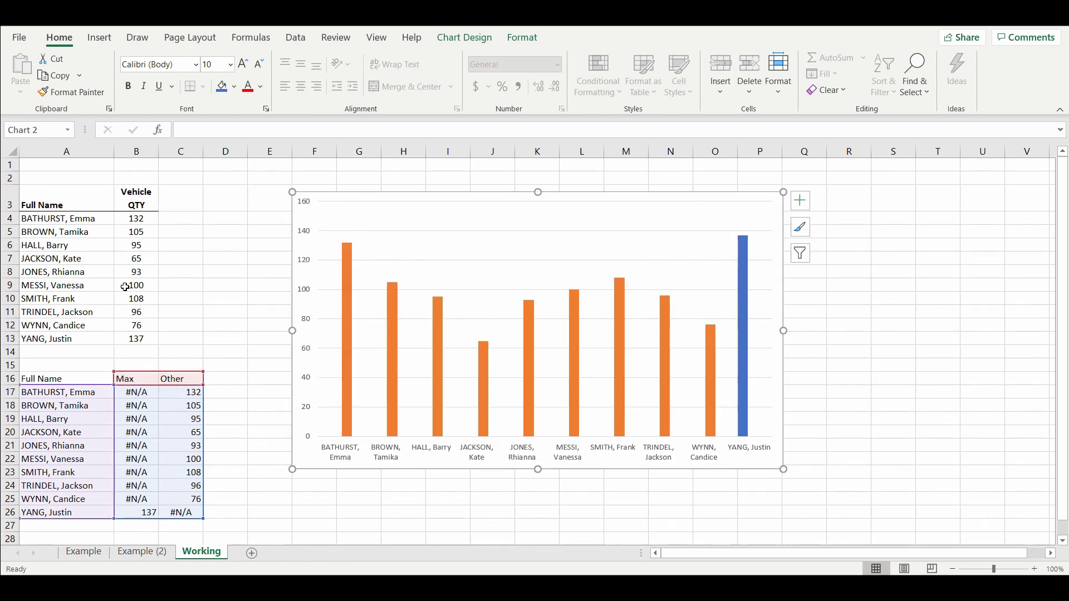
- Set the vehicle quantity in cell B8 to 150 to test the maximum highlighting
{"action": "left_click", "coordinate": [134, 271]}
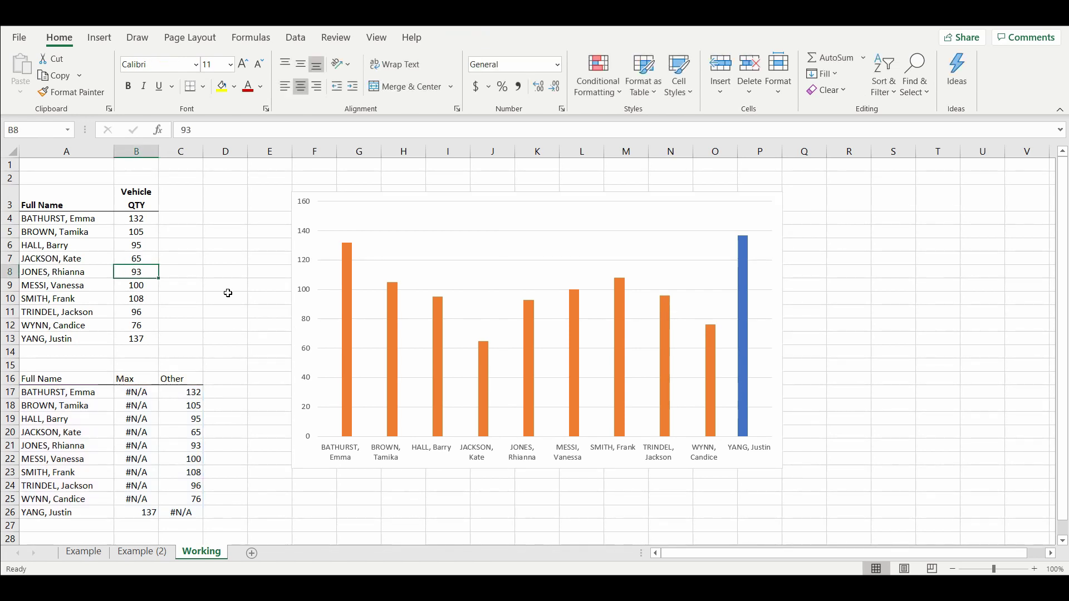
{"action": "type", "text": "150"}
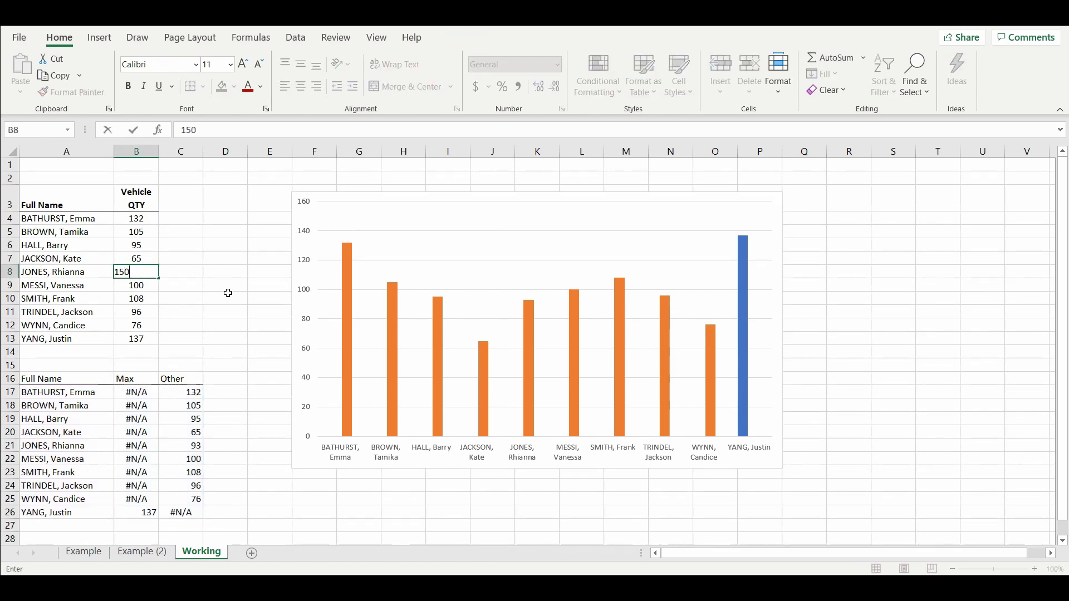
{"action": "key", "text": "Return"}
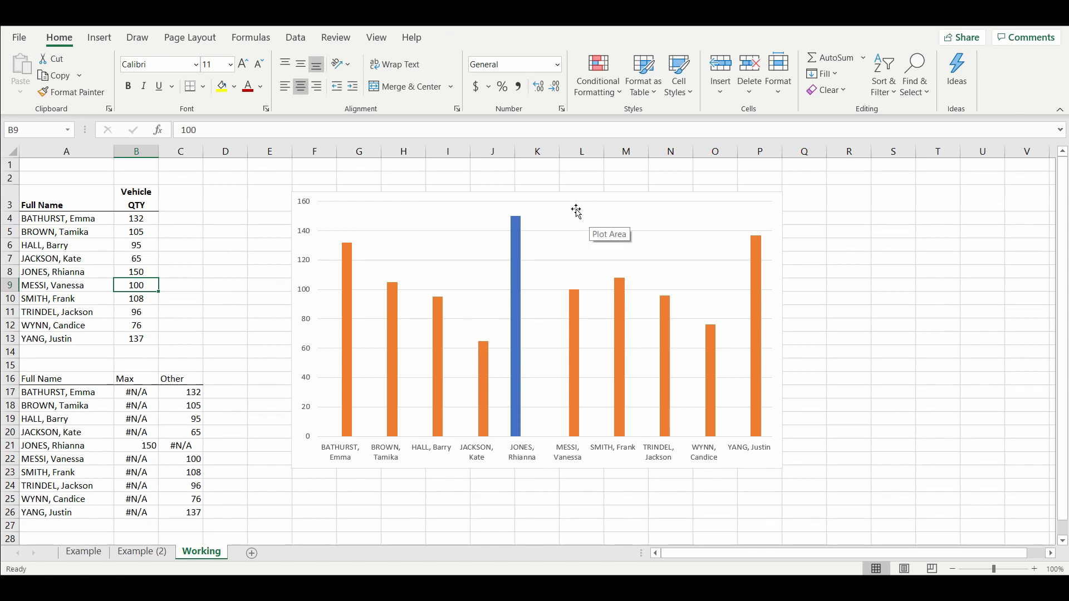
- Lower the top edge of the plot area to leave space above the columns, and shift the chart slightly left
{"action": "left_click", "coordinate": [559, 209]}
{"action": "left_click_drag", "start_coordinate": [548, 201], "coordinate": [546, 218]}
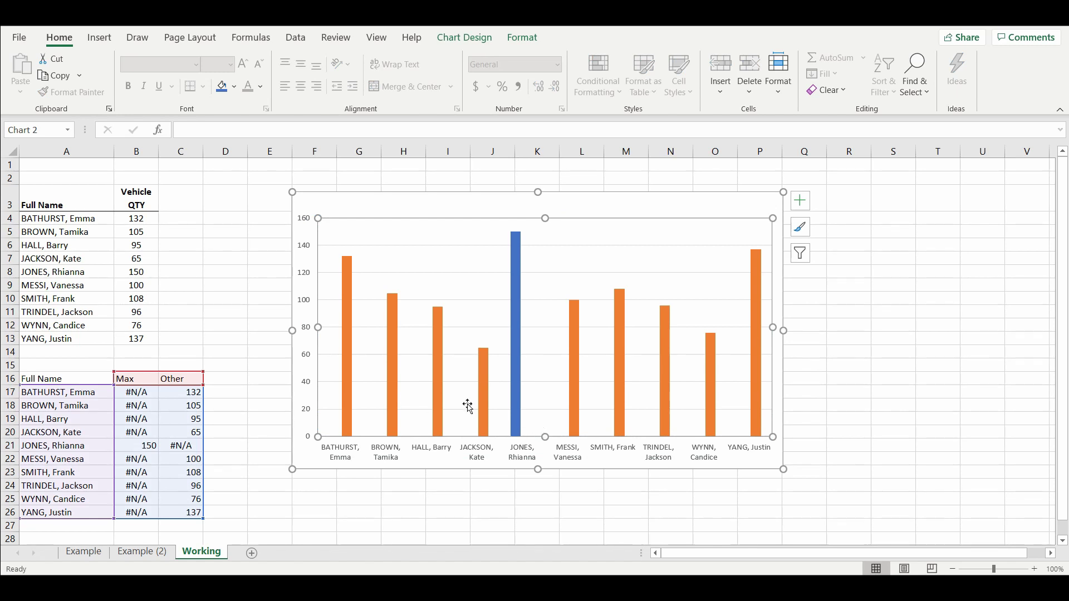
{"action": "left_click", "coordinate": [893, 323]}
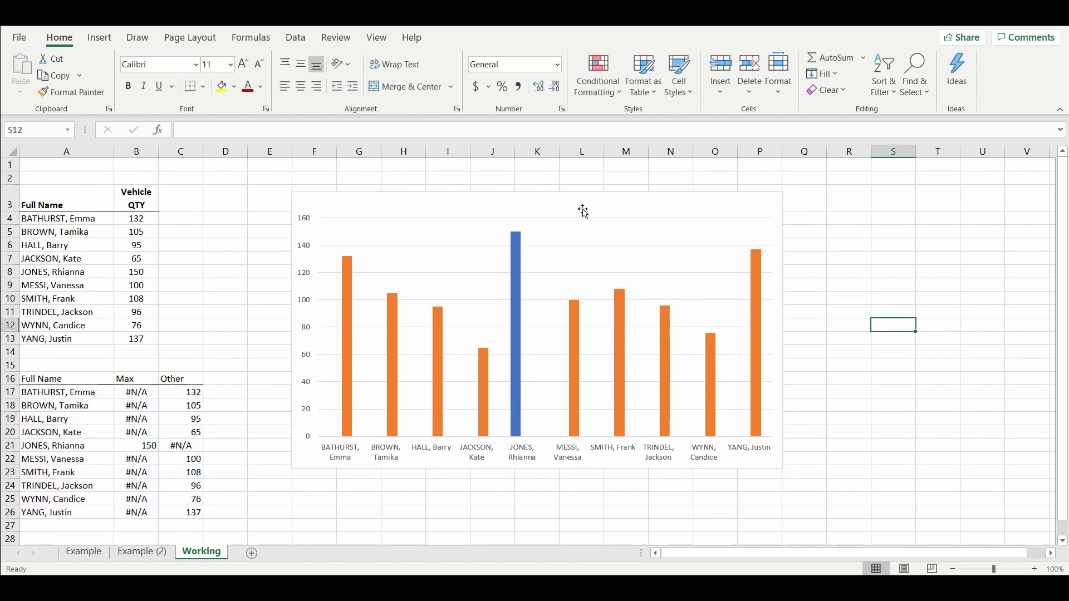
{"action": "left_click_drag", "start_coordinate": [477, 206], "coordinate": [457, 204]}
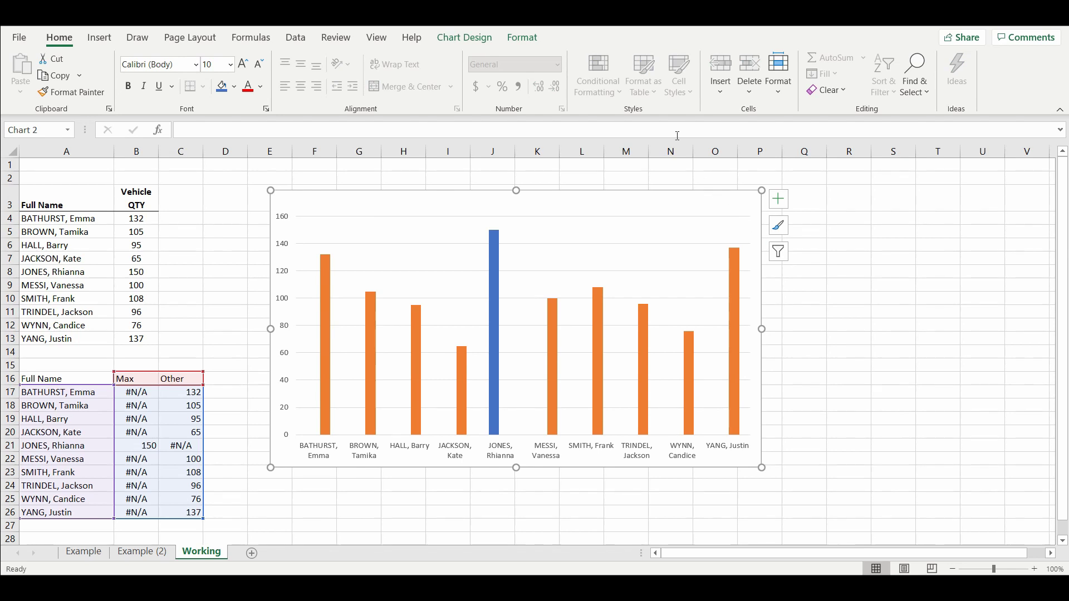
{"action": "left_click", "coordinate": [66, 165]}
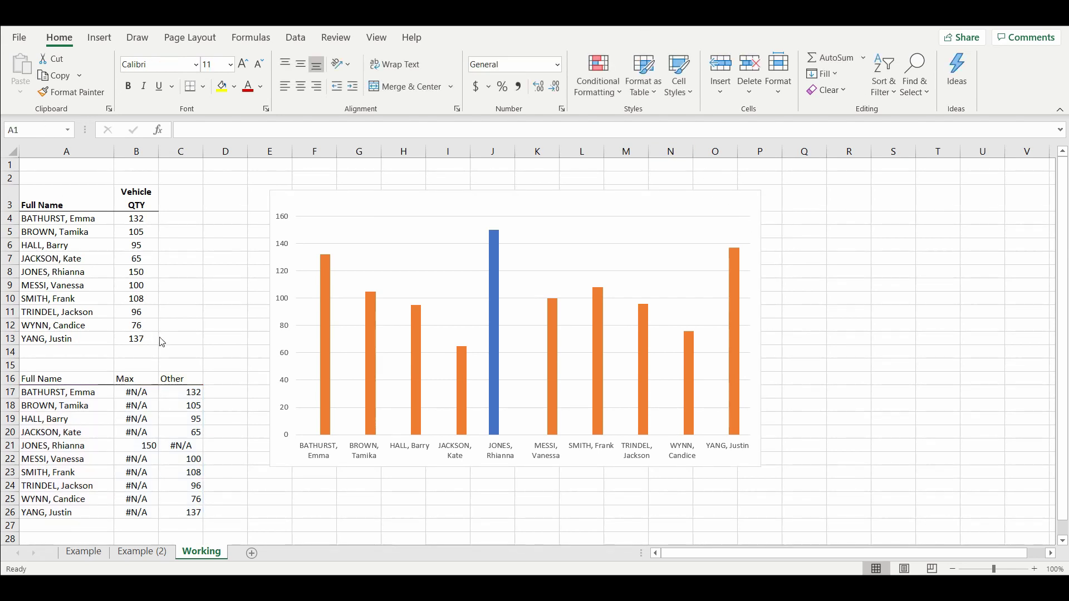
- Set the Series Overlap of the Other data series to 100% so the Max and Other columns line up
{"action": "left_click", "coordinate": [495, 268]}
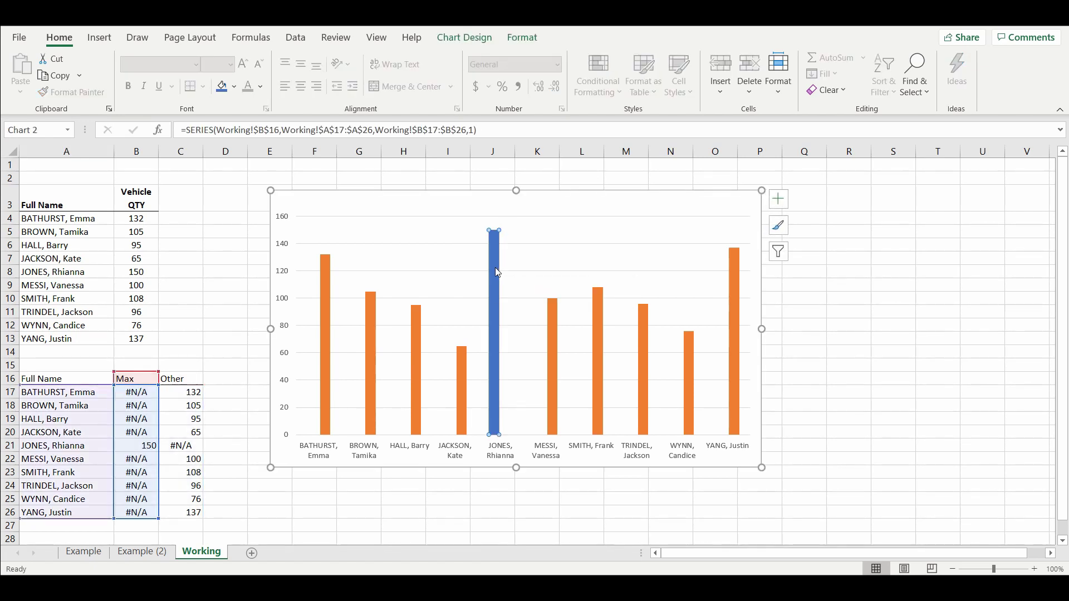
{"action": "left_click", "coordinate": [418, 336]}
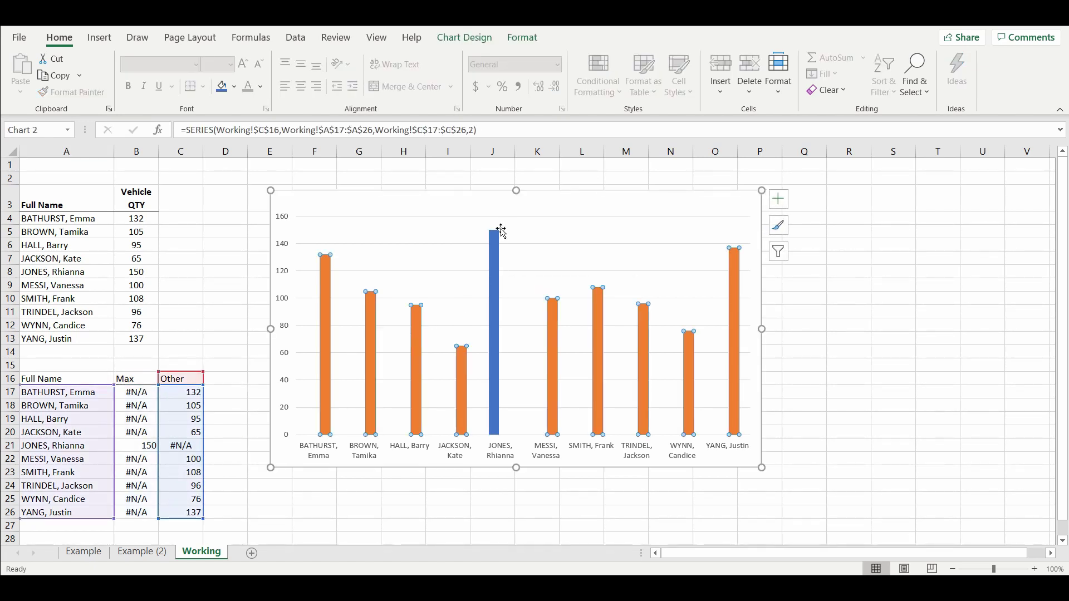
{"action": "mouse_move", "coordinate": [416, 367]}
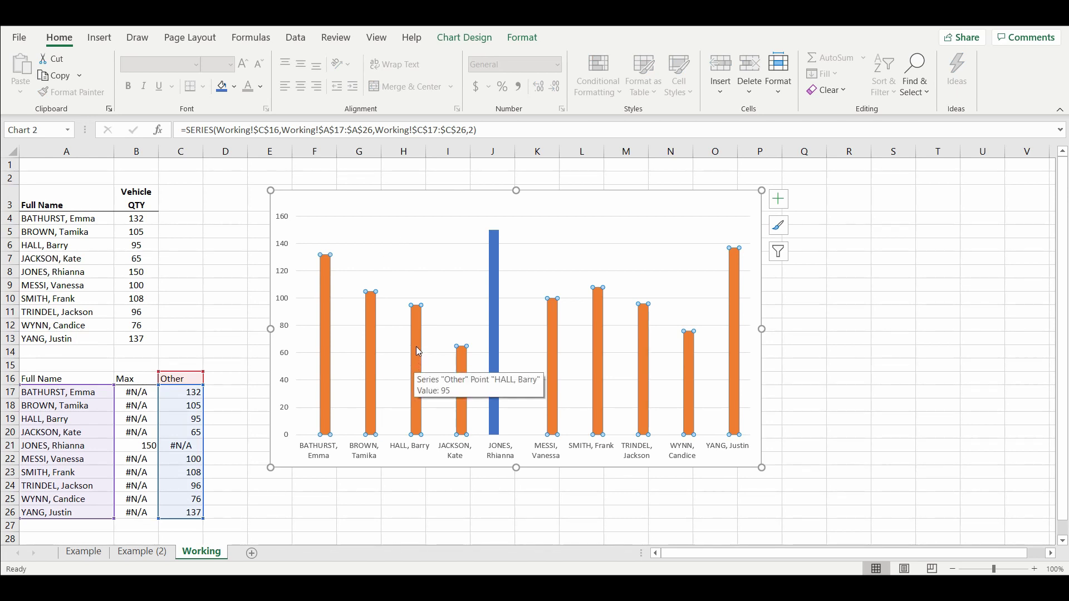
{"action": "right_click", "coordinate": [418, 349]}
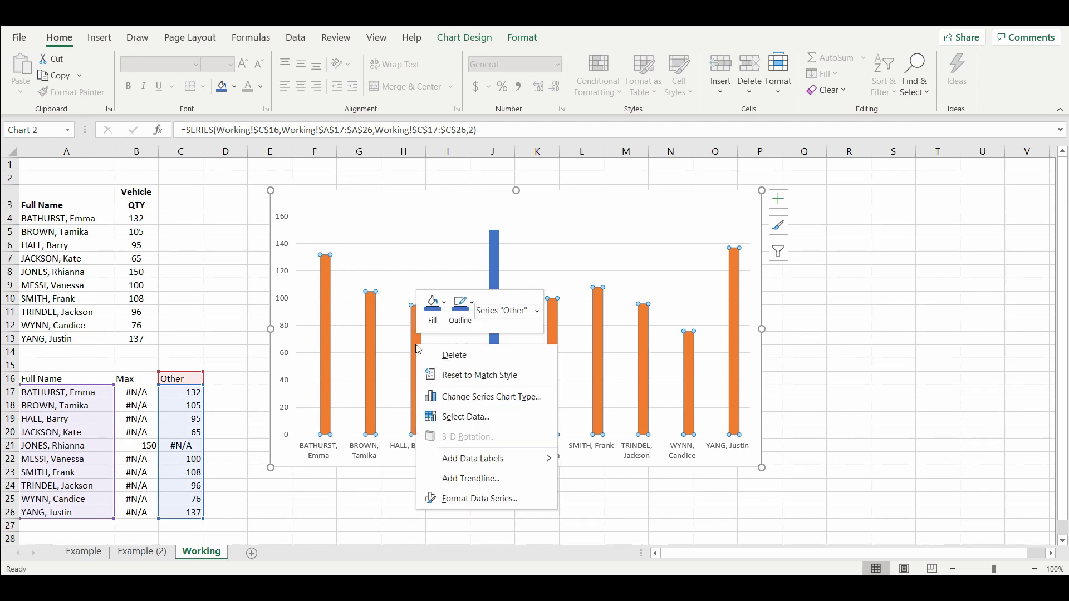
{"action": "left_click", "coordinate": [477, 499]}
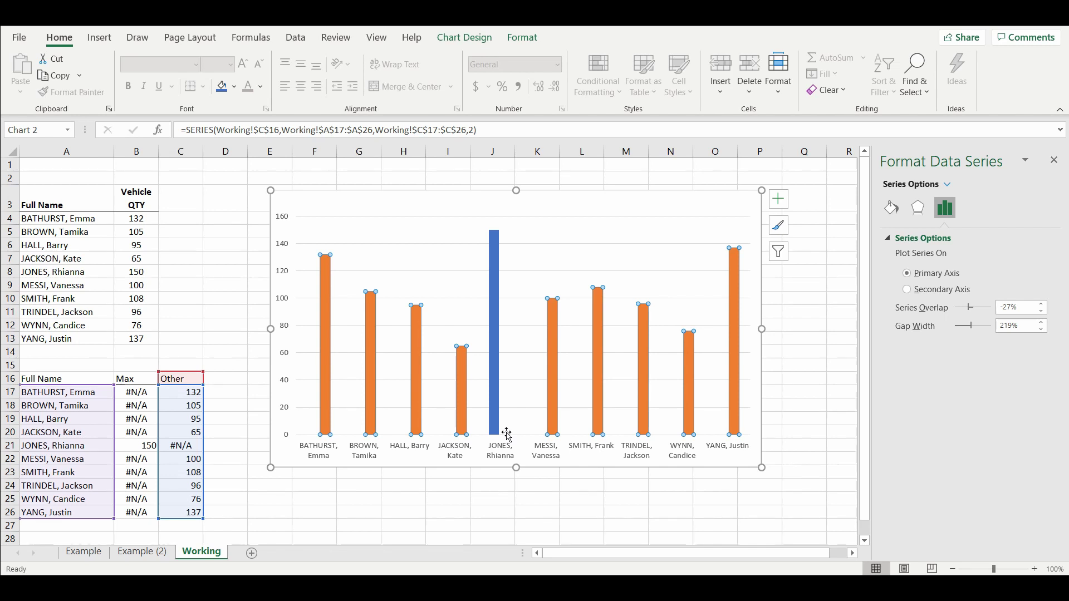
{"action": "mouse_move", "coordinate": [494, 425]}
{"action": "left_click_drag", "start_coordinate": [971, 310], "coordinate": [997, 309]}
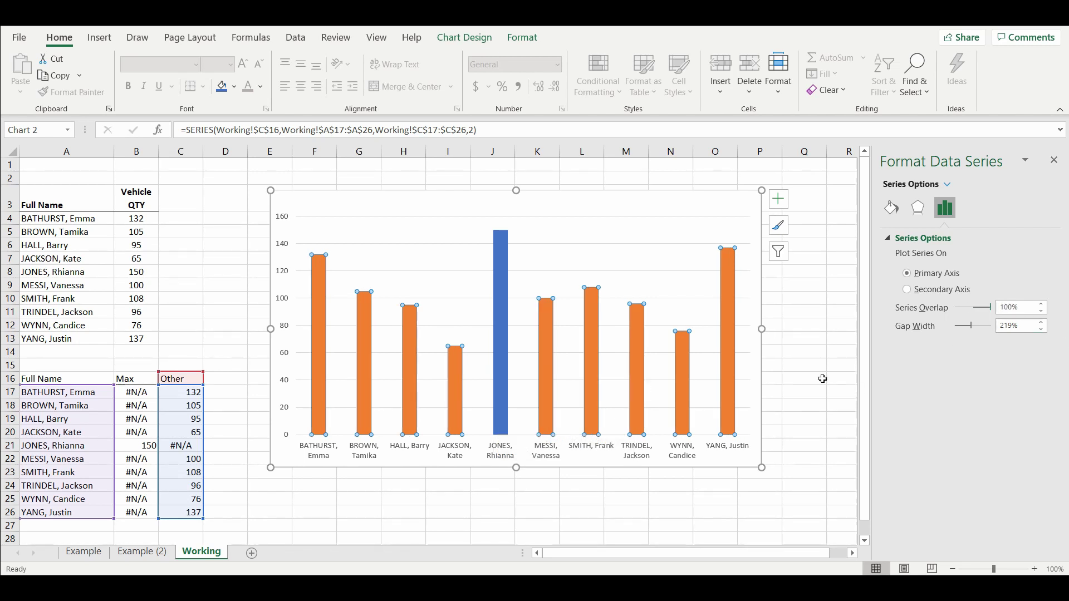
{"action": "left_click", "coordinate": [794, 322]}
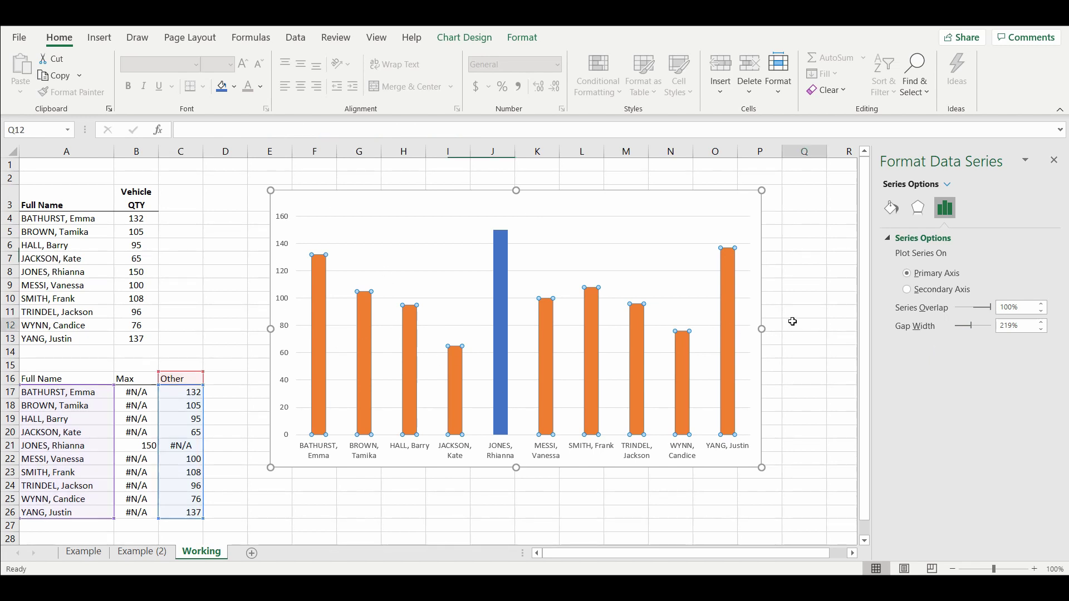
{"action": "left_click", "coordinate": [570, 204]}
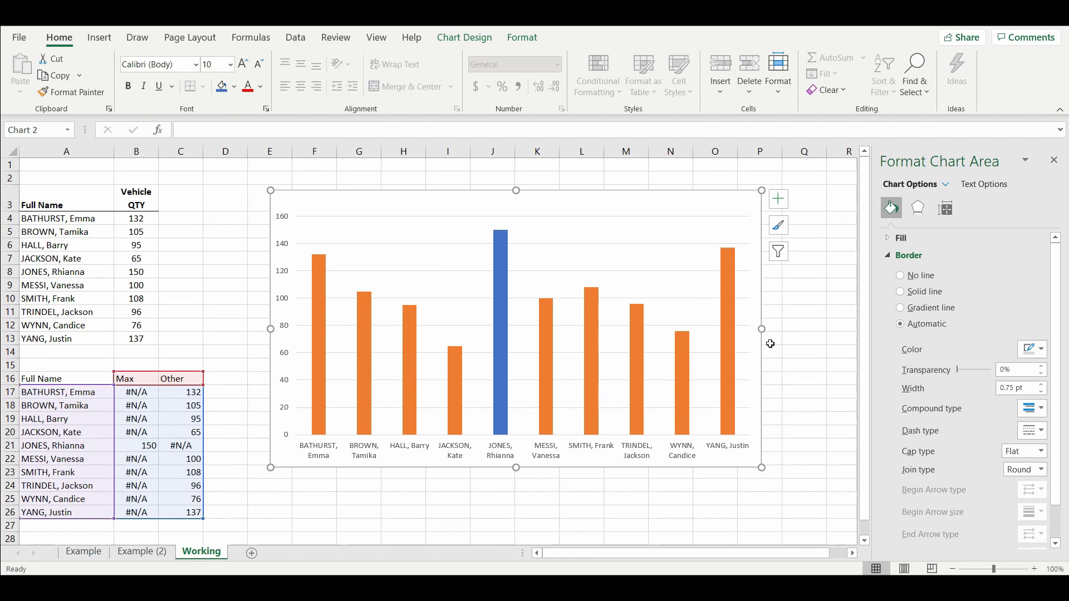
{"action": "left_click", "coordinate": [801, 338]}
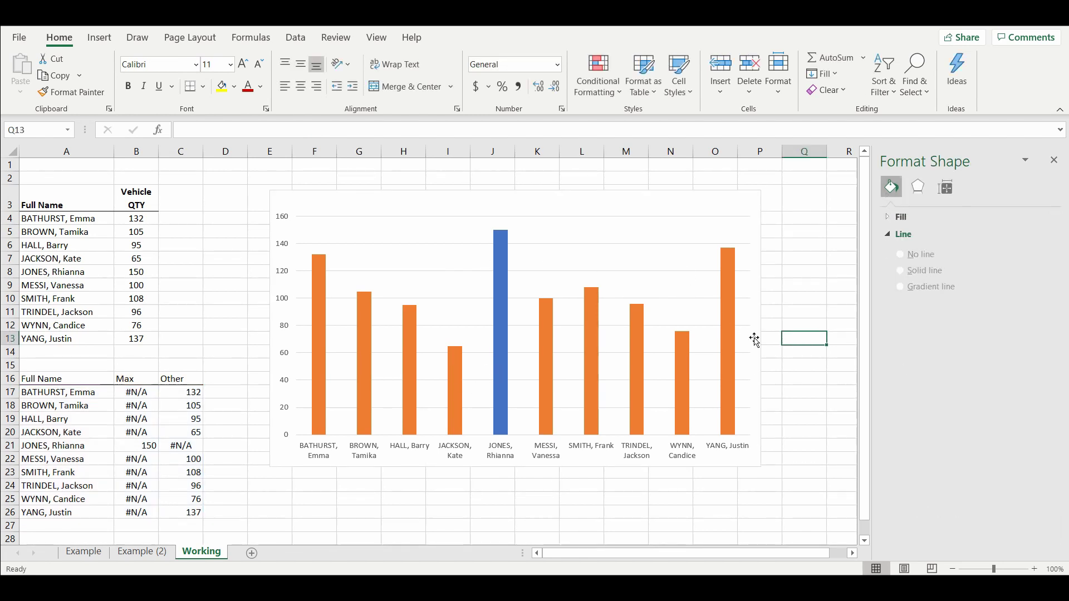
- Reduce the gap width of the chart's data series to 139% to widen the columns
{"action": "left_click", "coordinate": [499, 297]}
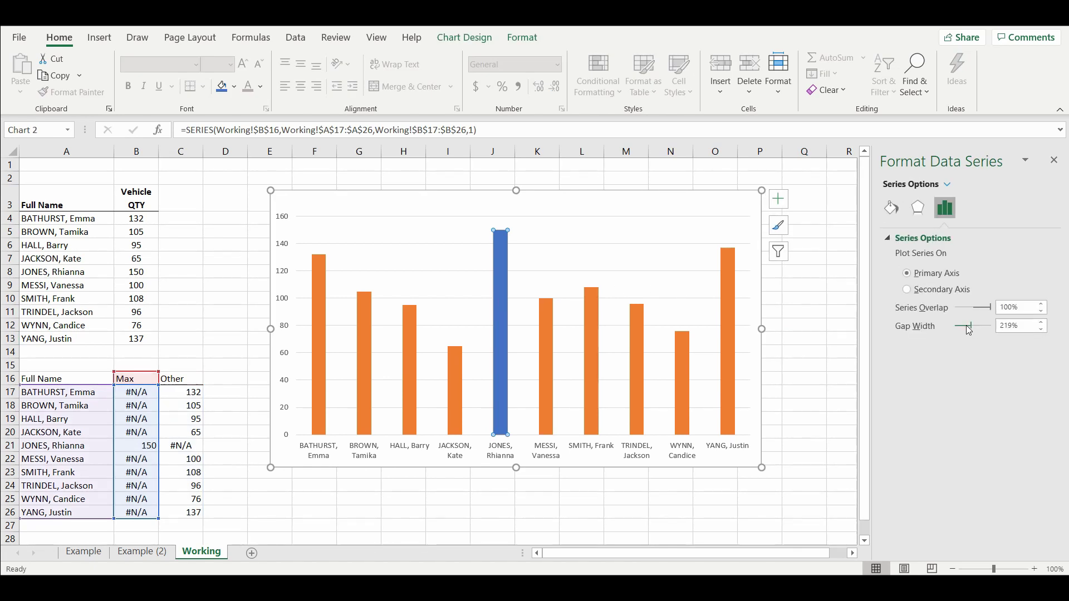
{"action": "left_click_drag", "start_coordinate": [969, 330], "coordinate": [961, 330]}
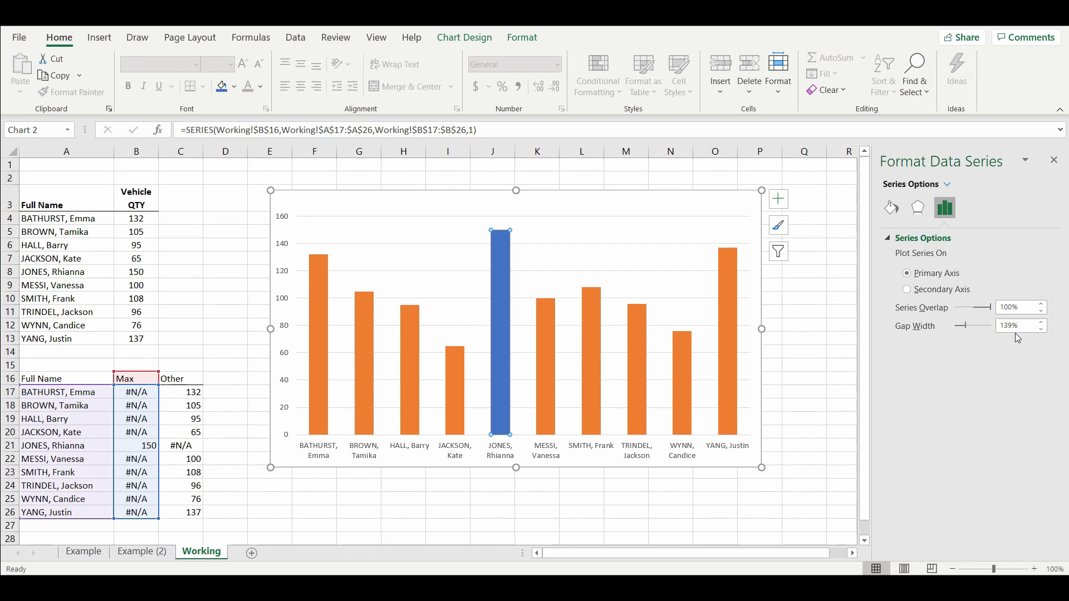
{"action": "left_click", "coordinate": [801, 328]}
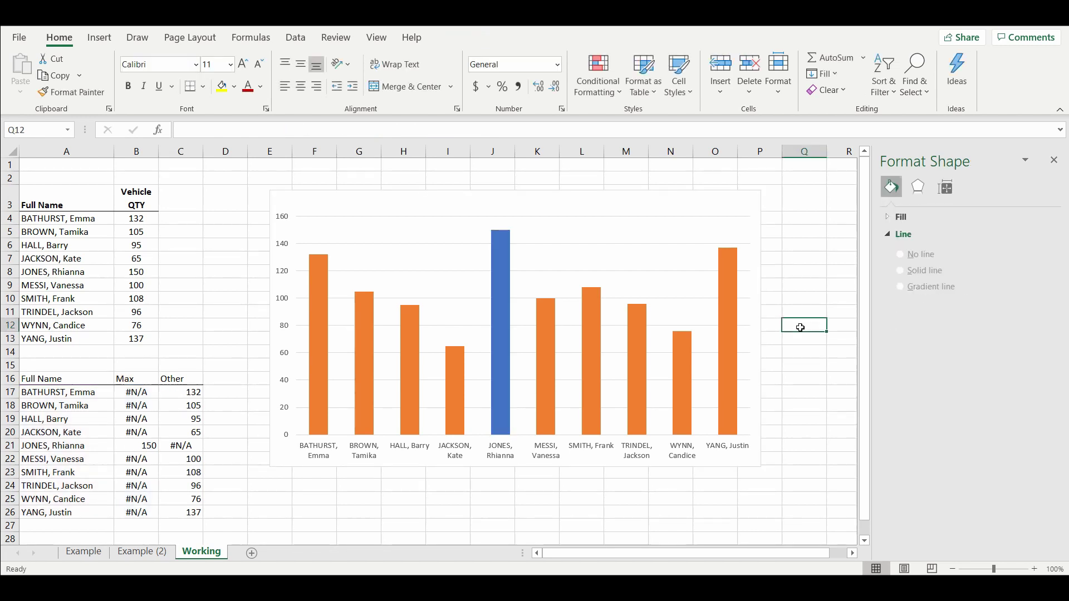
- Fill the Other series columns with dark grey, matching the finished charts on the Example and Example (2) sheets
{"action": "mouse_move", "coordinate": [500, 357]}
{"action": "left_click", "coordinate": [83, 560]}
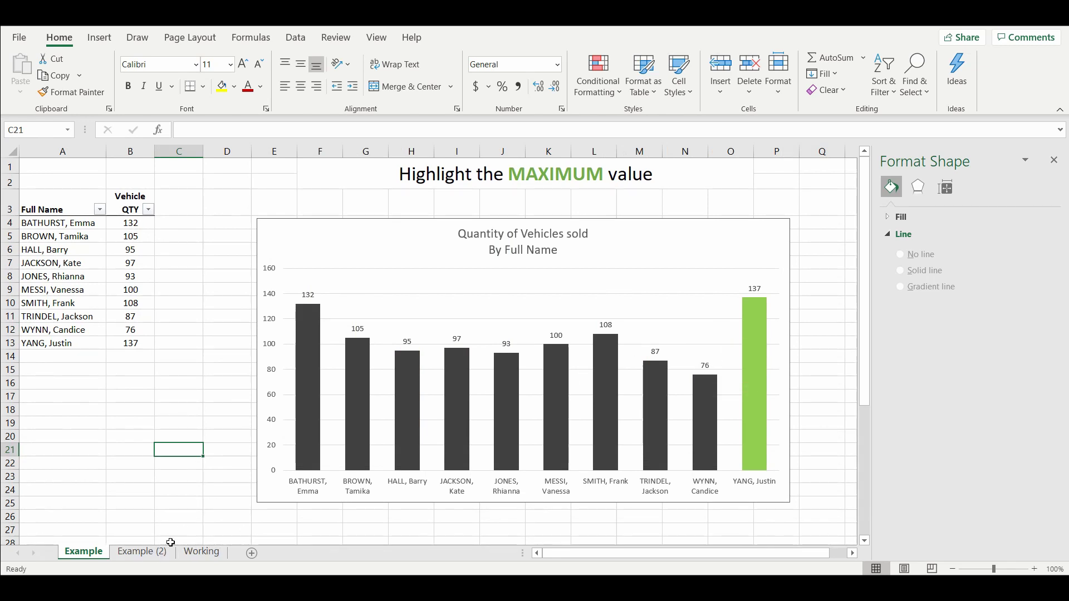
{"action": "left_click", "coordinate": [156, 553]}
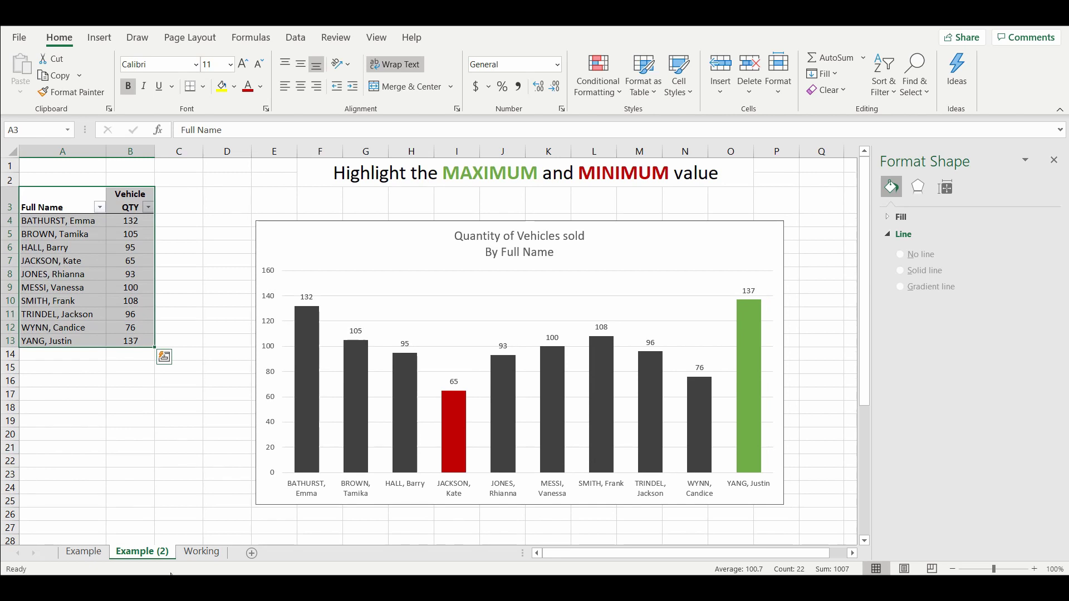
{"action": "left_click", "coordinate": [202, 553]}
{"action": "left_click", "coordinate": [443, 500]}
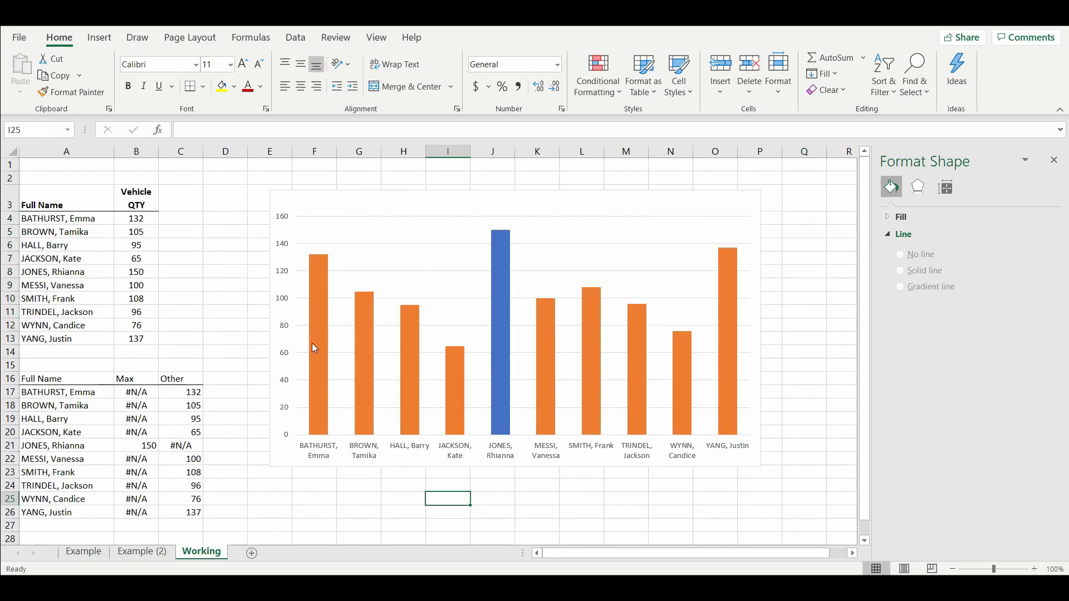
{"action": "left_click", "coordinate": [315, 326]}
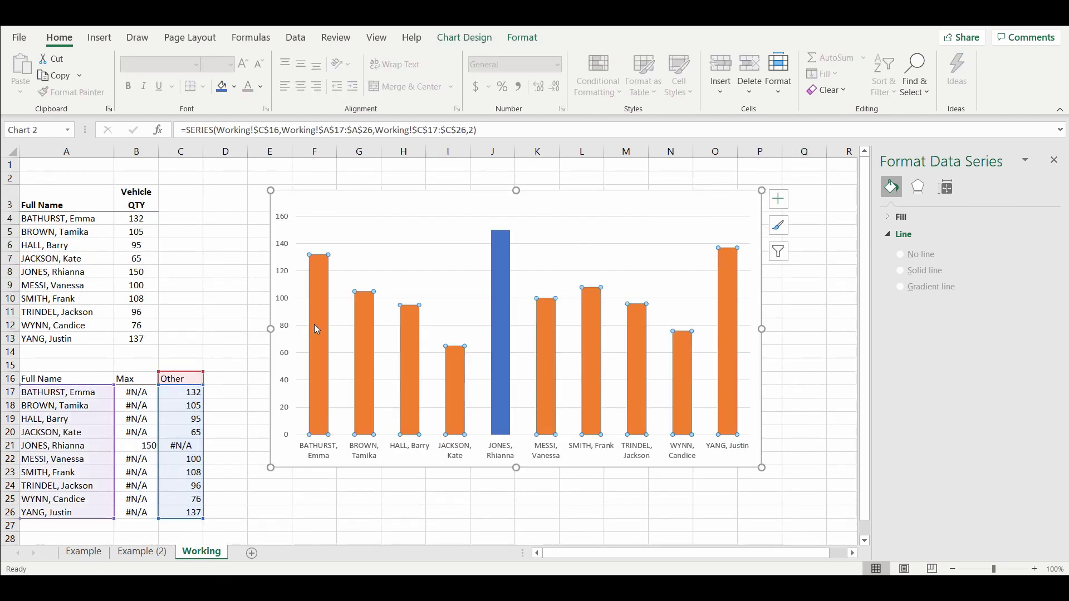
{"action": "left_click", "coordinate": [235, 87]}
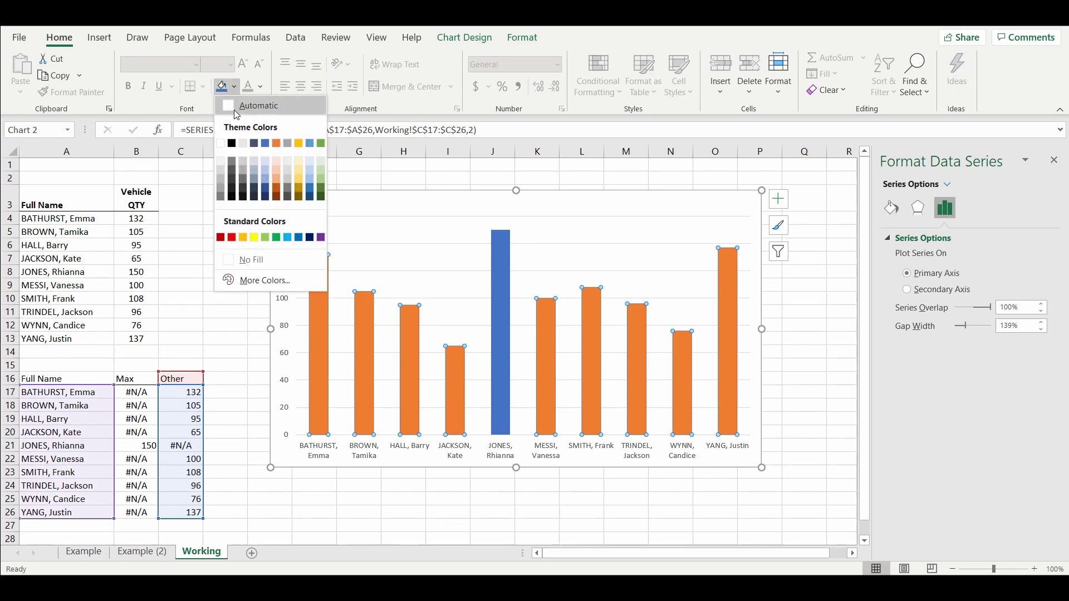
{"action": "left_click", "coordinate": [231, 180]}
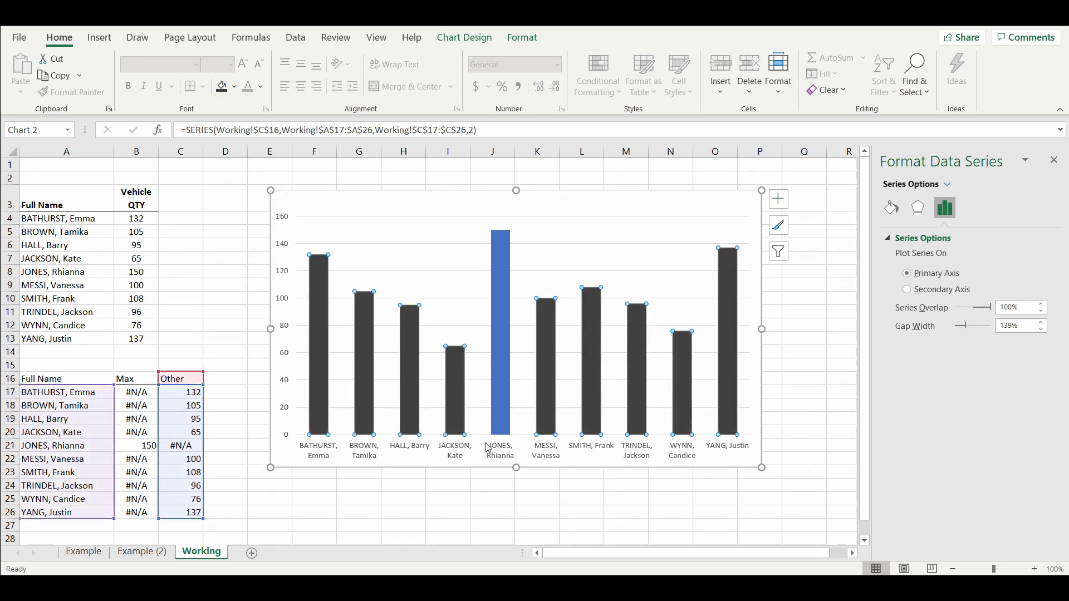
- Fill the Max series column with the green theme colour
{"action": "left_click", "coordinate": [497, 359]}
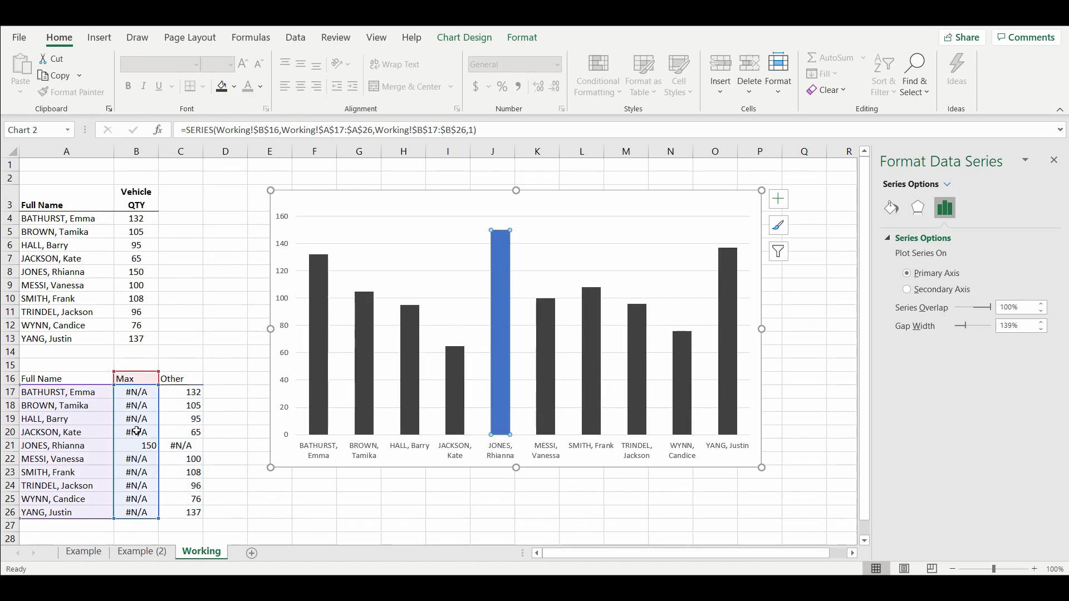
{"action": "left_click", "coordinate": [234, 87]}
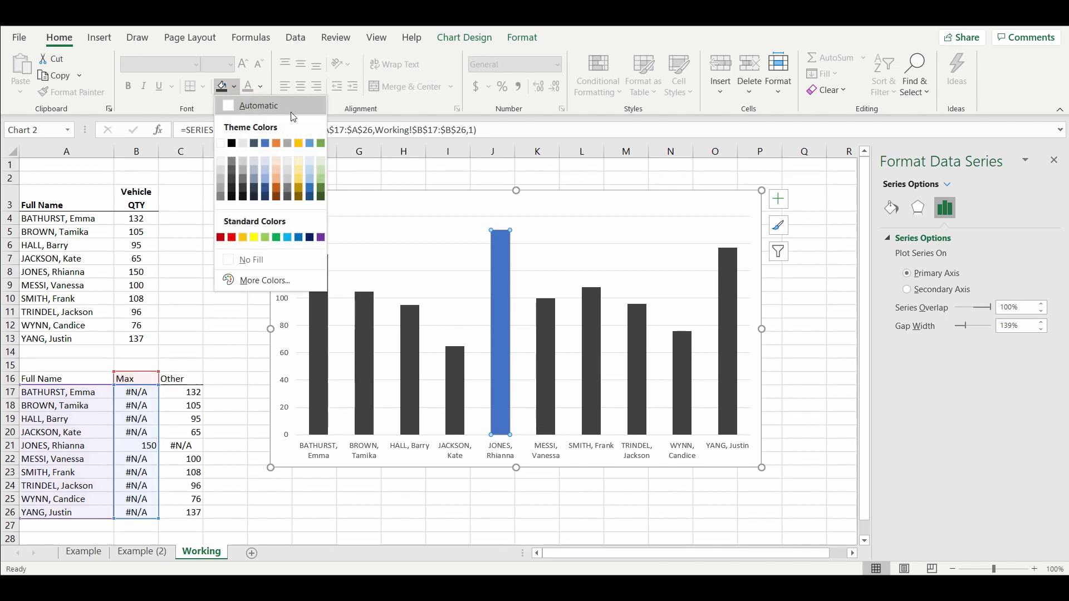
{"action": "left_click", "coordinate": [322, 144]}
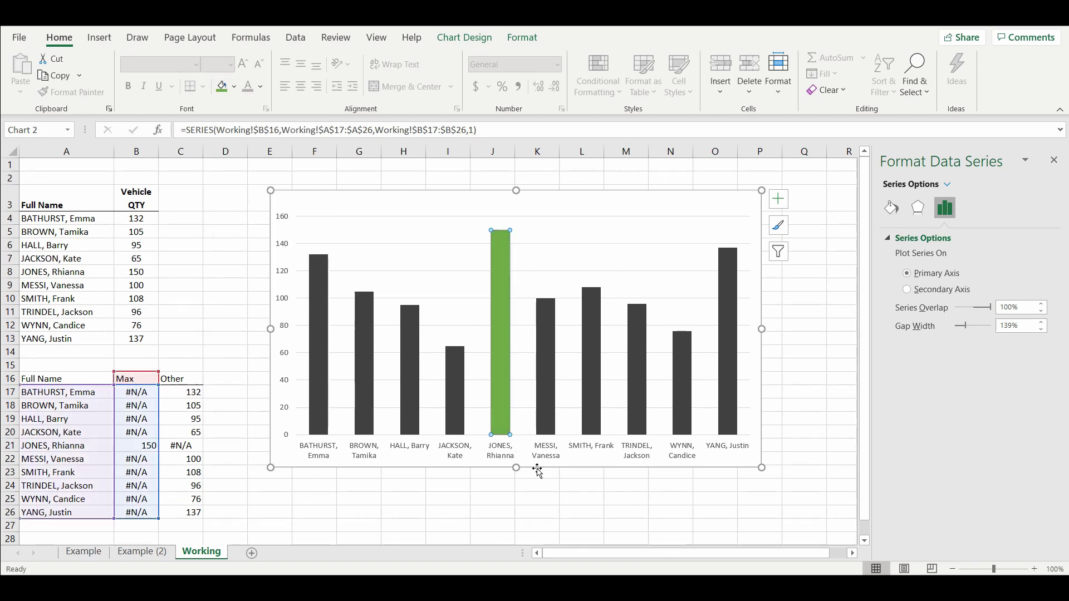
{"action": "left_click", "coordinate": [570, 492]}
- Add data labels to the Other series columns
{"action": "left_click", "coordinate": [409, 345]}
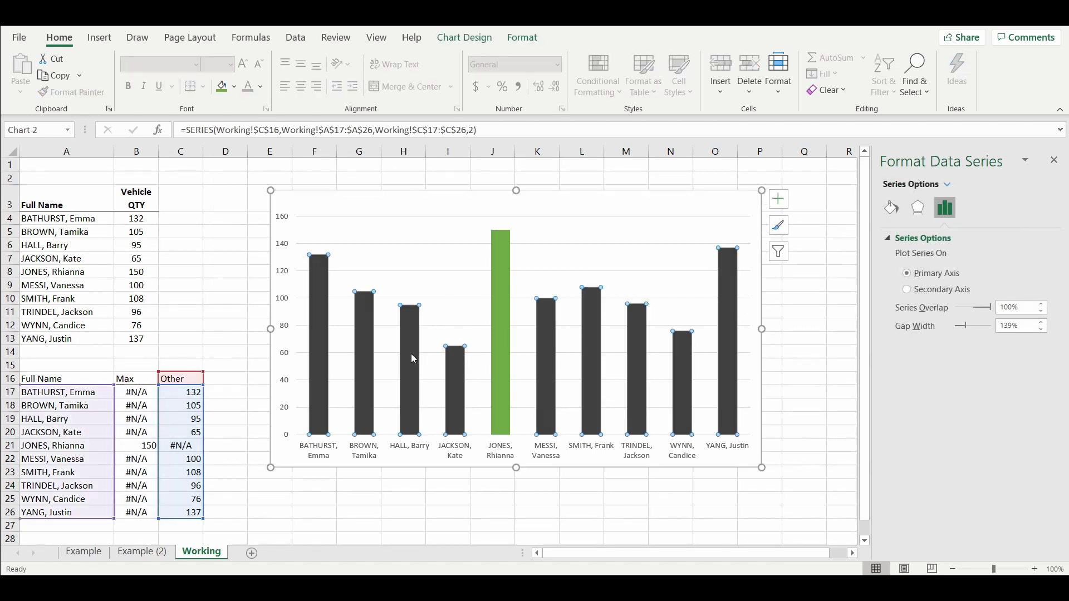
{"action": "right_click", "coordinate": [414, 348]}
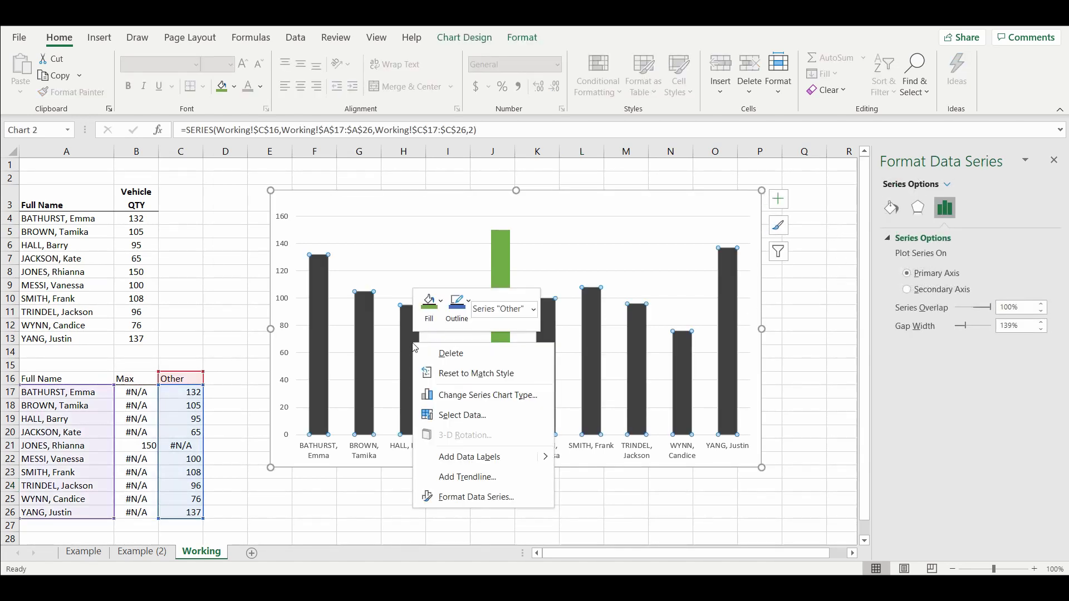
{"action": "left_click", "coordinate": [482, 458]}
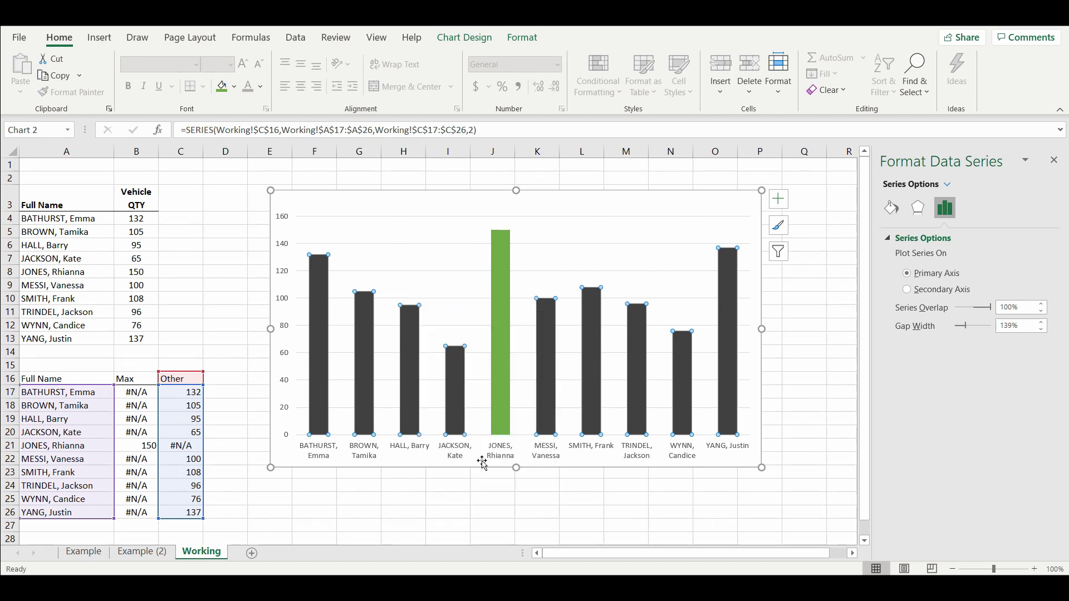
{"action": "left_click", "coordinate": [613, 510]}
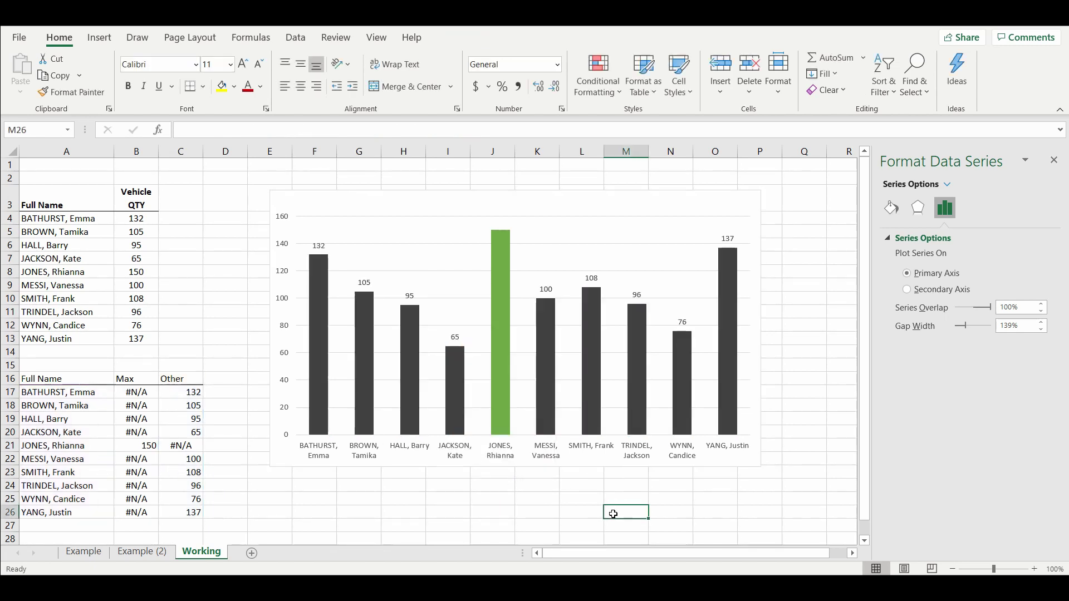
- Add data labels to the Max series, which draws its values from B17:B26
{"action": "left_click", "coordinate": [504, 275]}
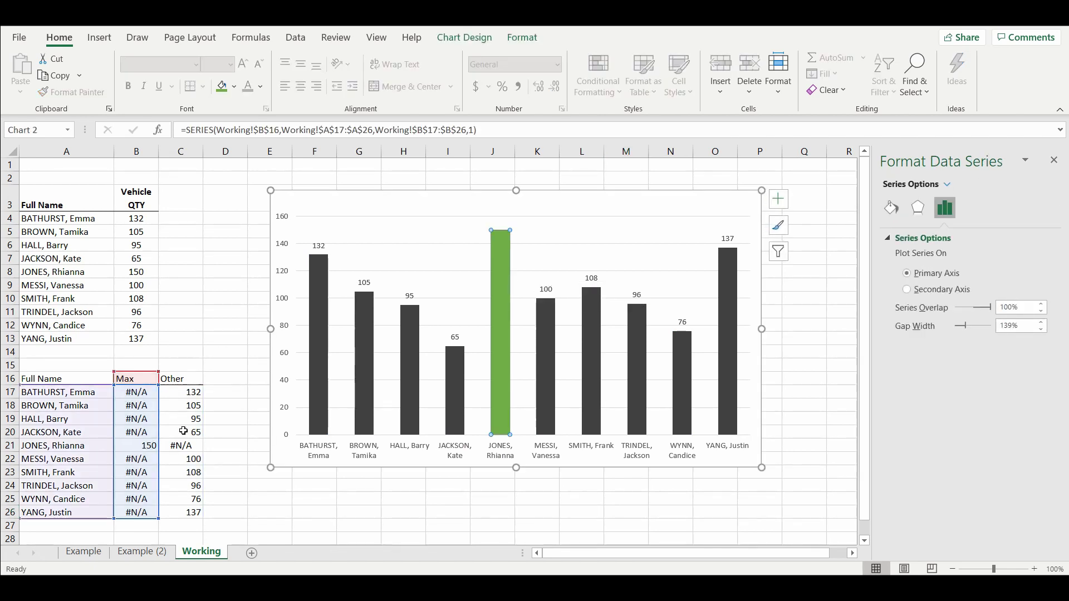
{"action": "left_click", "coordinate": [319, 356]}
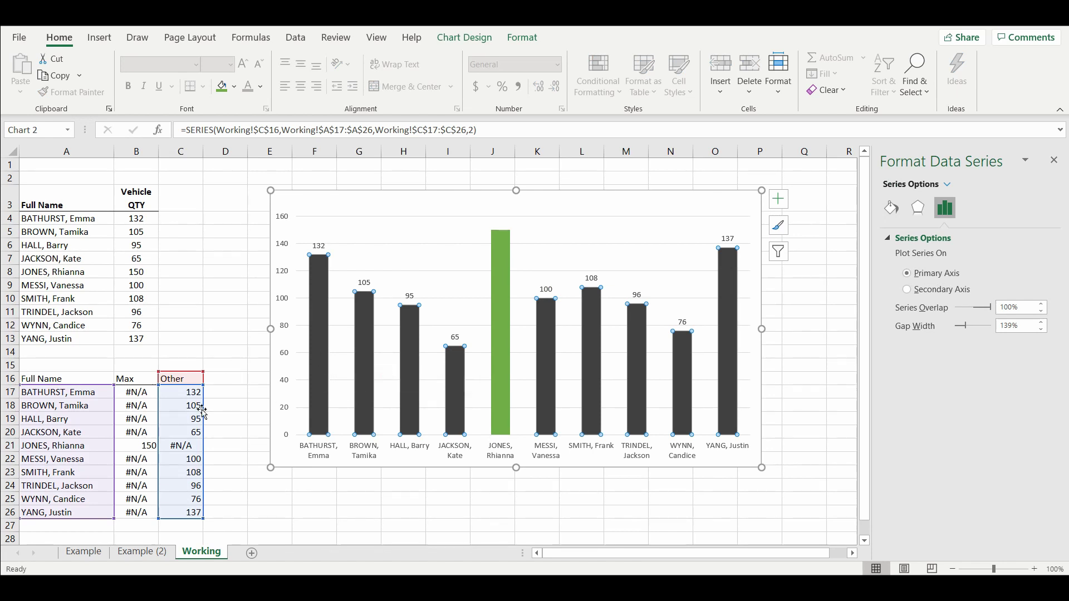
{"action": "left_click", "coordinate": [499, 298]}
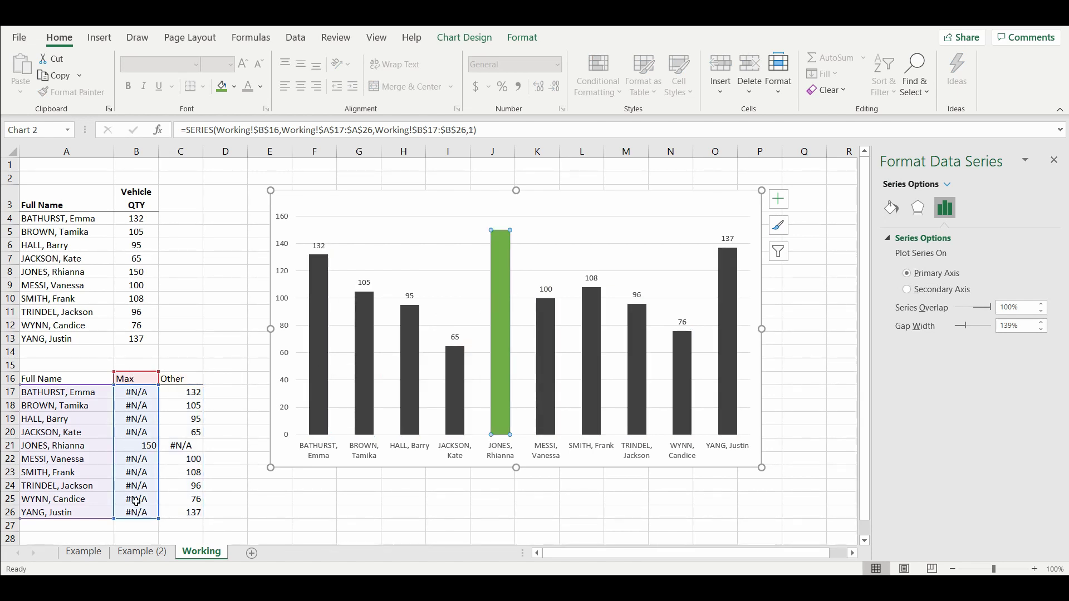
{"action": "right_click", "coordinate": [500, 279]}
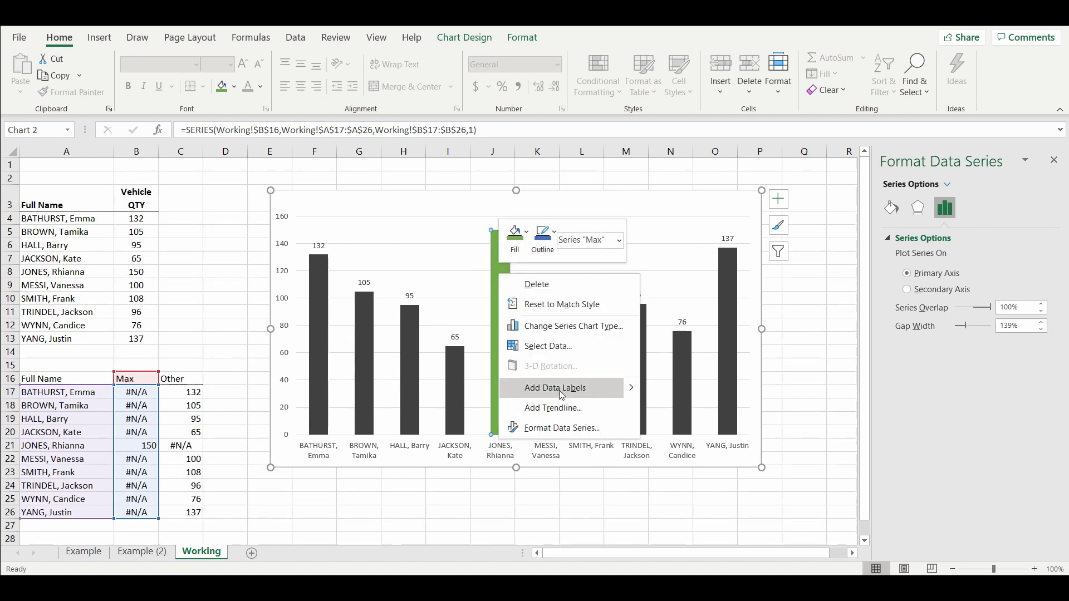
{"action": "left_click", "coordinate": [559, 389]}
{"action": "left_click", "coordinate": [590, 497]}
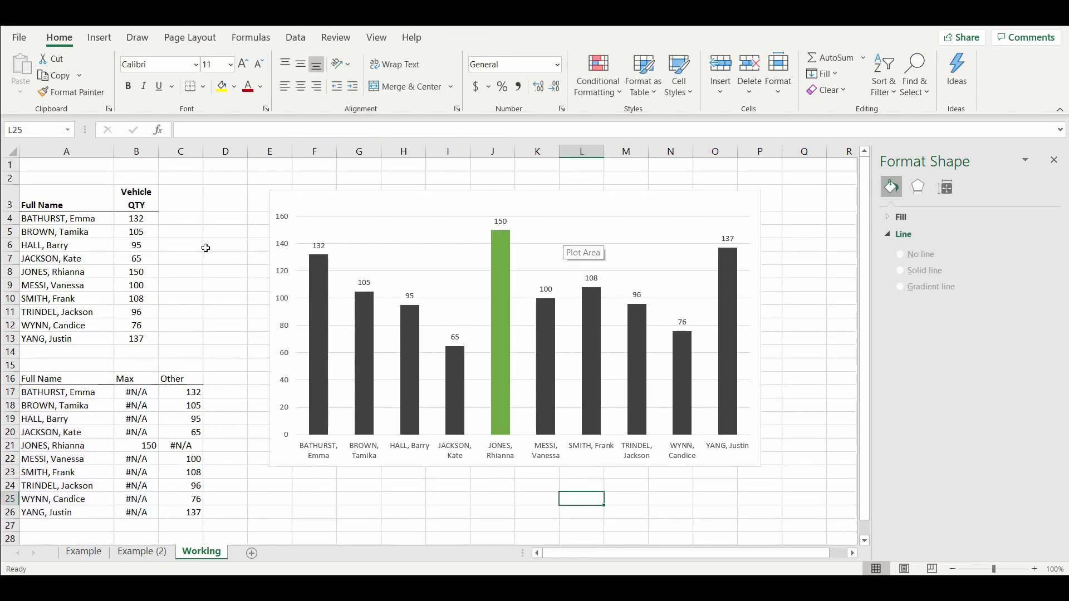
- Set the vehicle quantity in cell B7 to 200 to test the maximum highlighting
{"action": "left_click", "coordinate": [146, 260]}
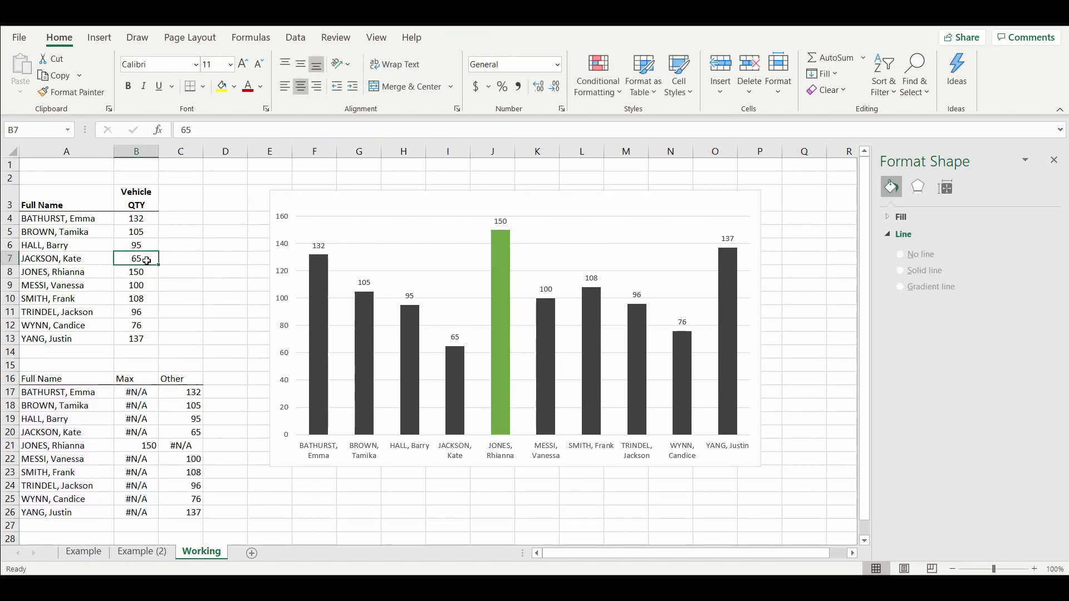
{"action": "type", "text": "200"}
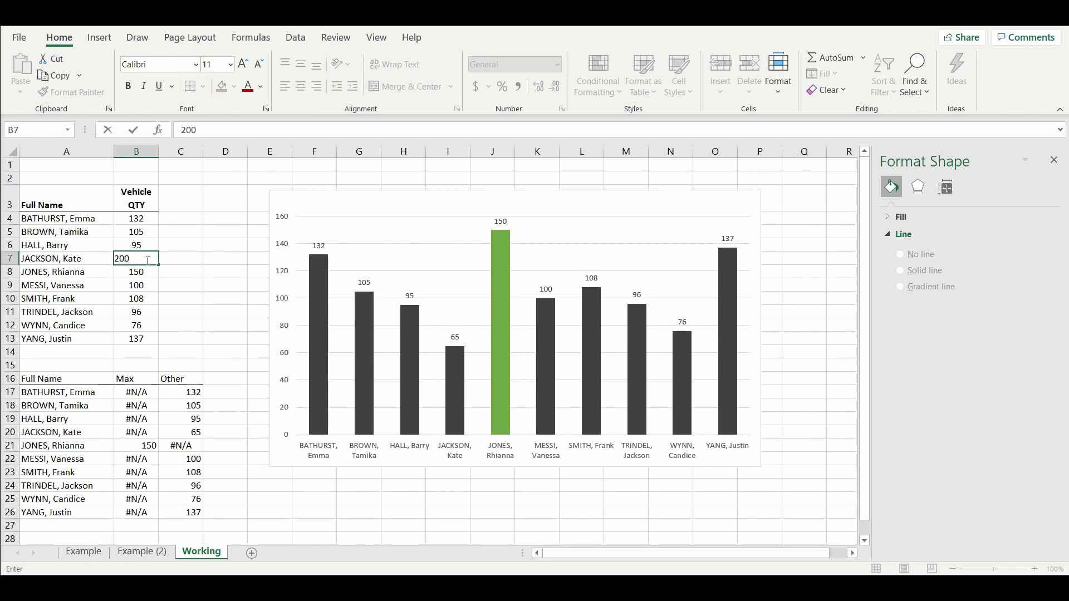
{"action": "key", "text": "Return"}
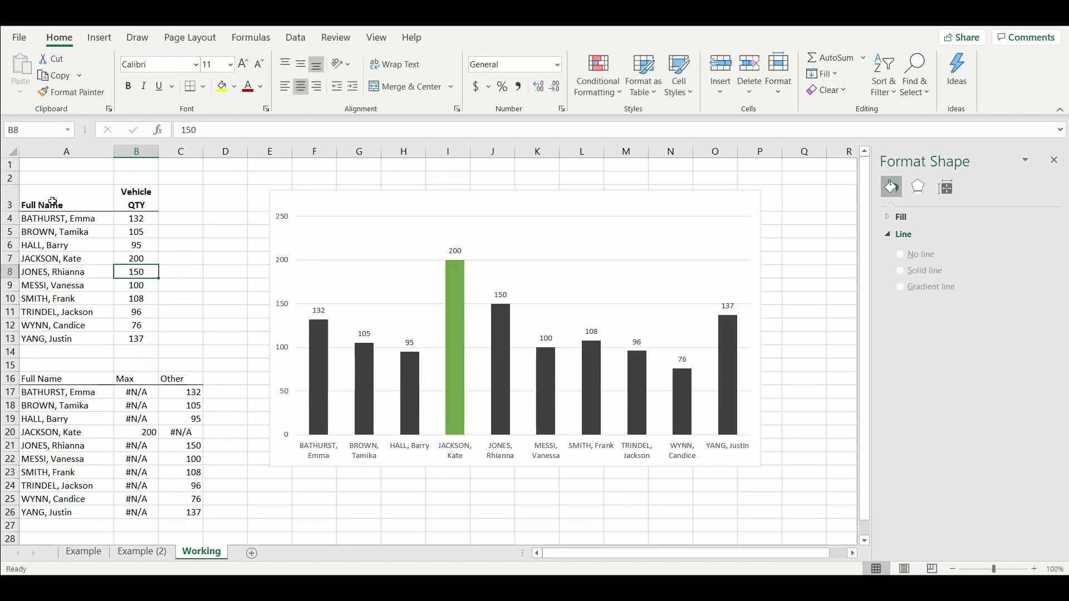
- Add filters to the headers in A3:B3 and sort the Vehicle QTY column from largest to smallest
{"action": "left_click_drag", "start_coordinate": [53, 202], "coordinate": [132, 192]}
{"action": "left_click", "coordinate": [295, 39]}
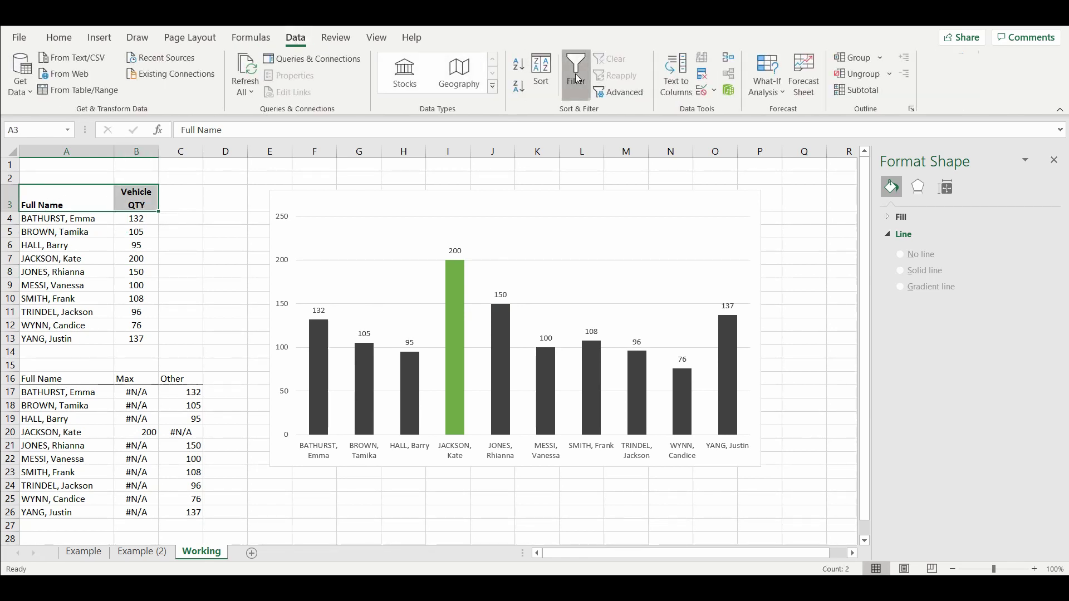
{"action": "left_click", "coordinate": [571, 78]}
{"action": "left_click", "coordinate": [151, 206]}
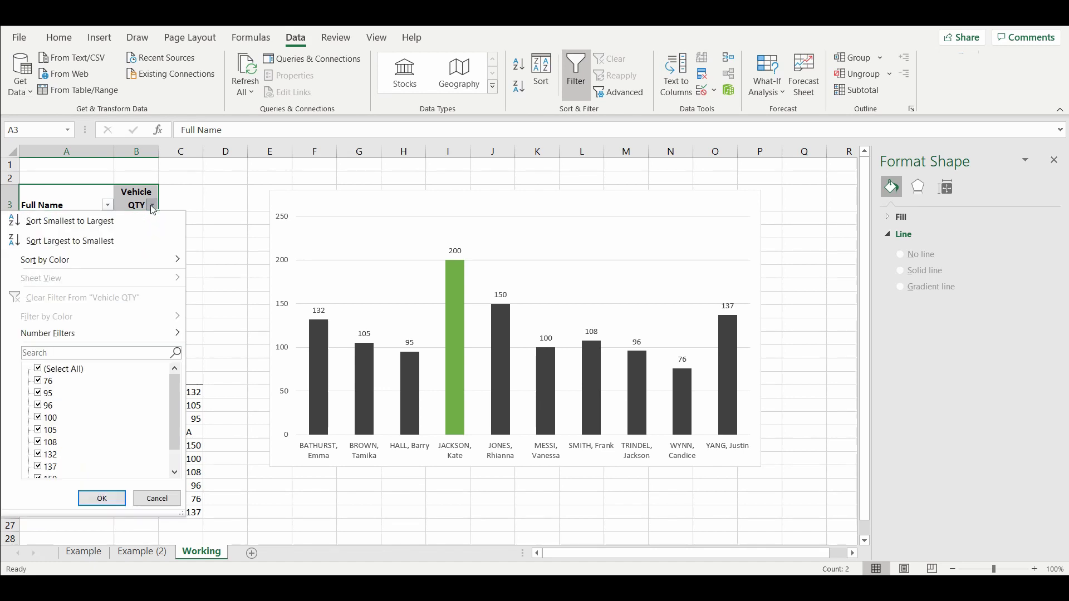
{"action": "left_click", "coordinate": [82, 242]}
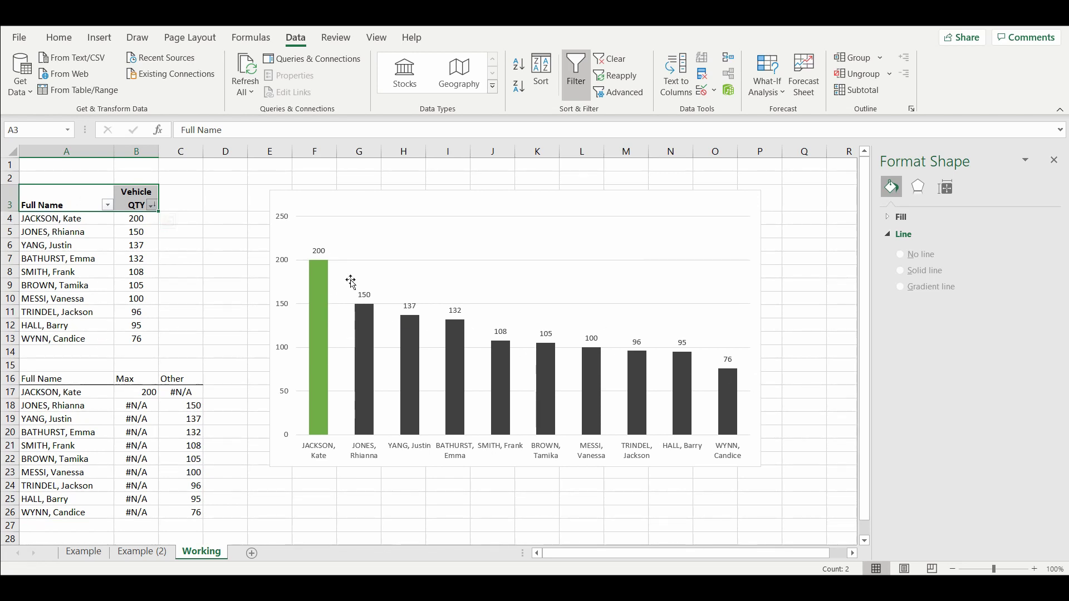
- Examine where the Example sheet keeps its helper table relative to the chart, and return to the Working sheet
{"action": "left_click", "coordinate": [84, 552]}
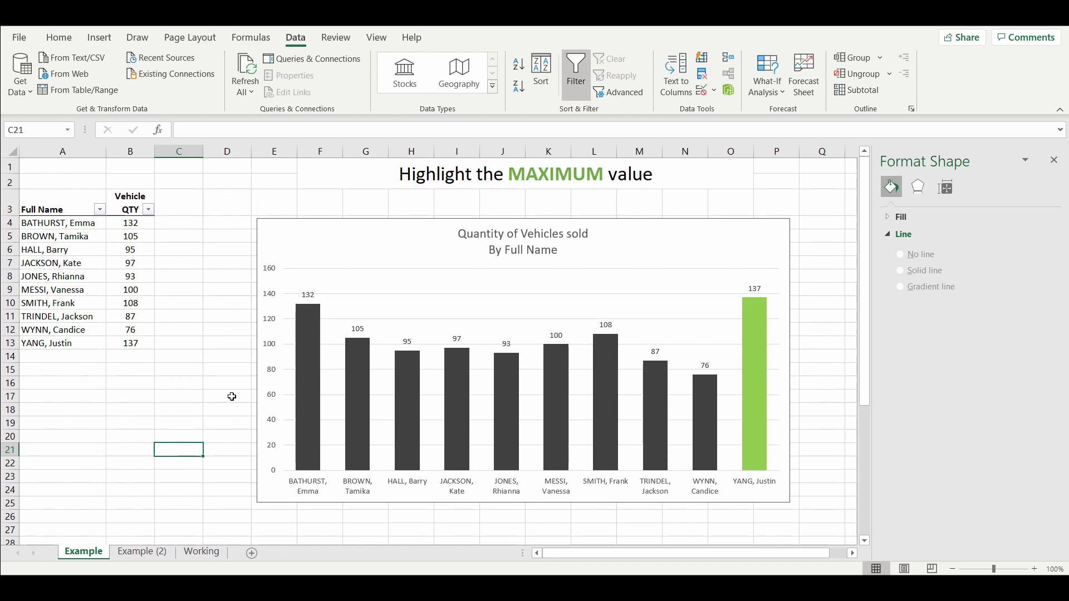
{"action": "scroll", "coordinate": [179, 363], "scroll_direction": "down", "scroll_amount": 5}
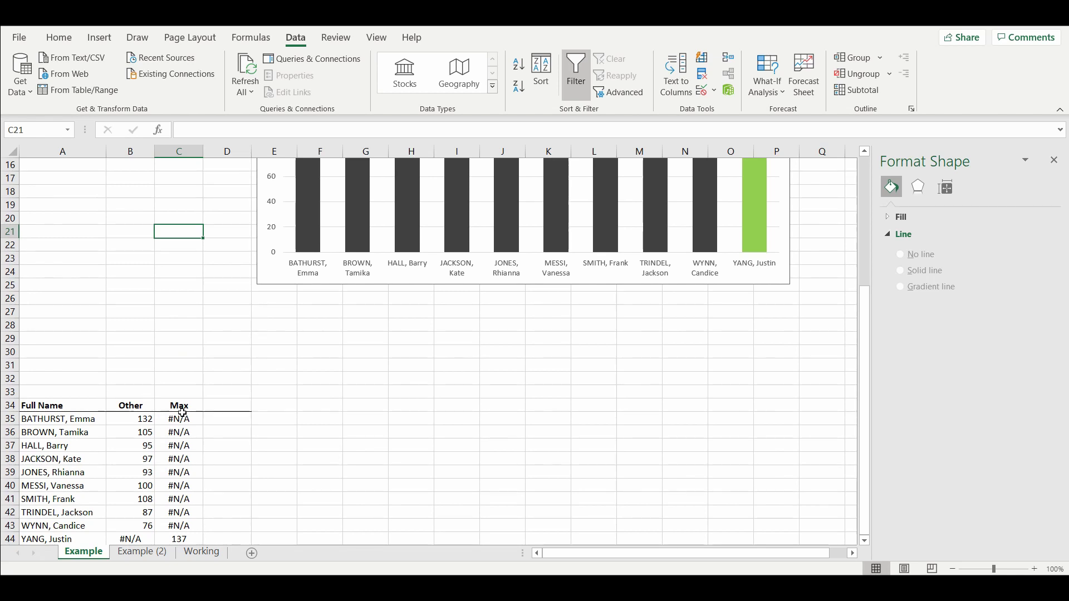
{"action": "scroll", "coordinate": [182, 413], "scroll_direction": "up", "scroll_amount": 5}
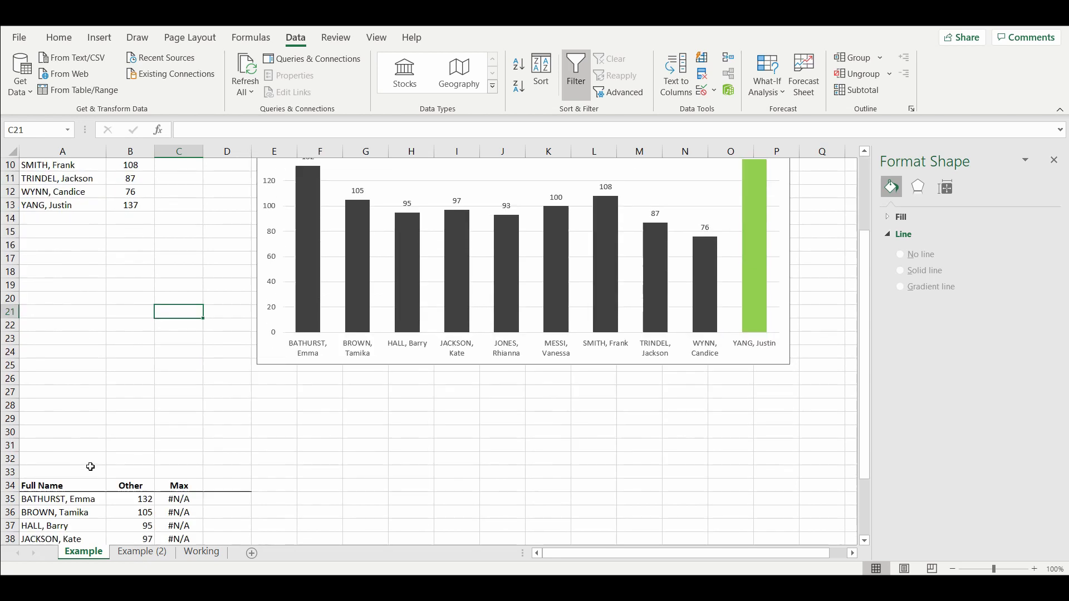
{"action": "scroll", "coordinate": [92, 465], "scroll_direction": "down", "scroll_amount": 3}
{"action": "scroll", "coordinate": [94, 462], "scroll_direction": "up", "scroll_amount": 3}
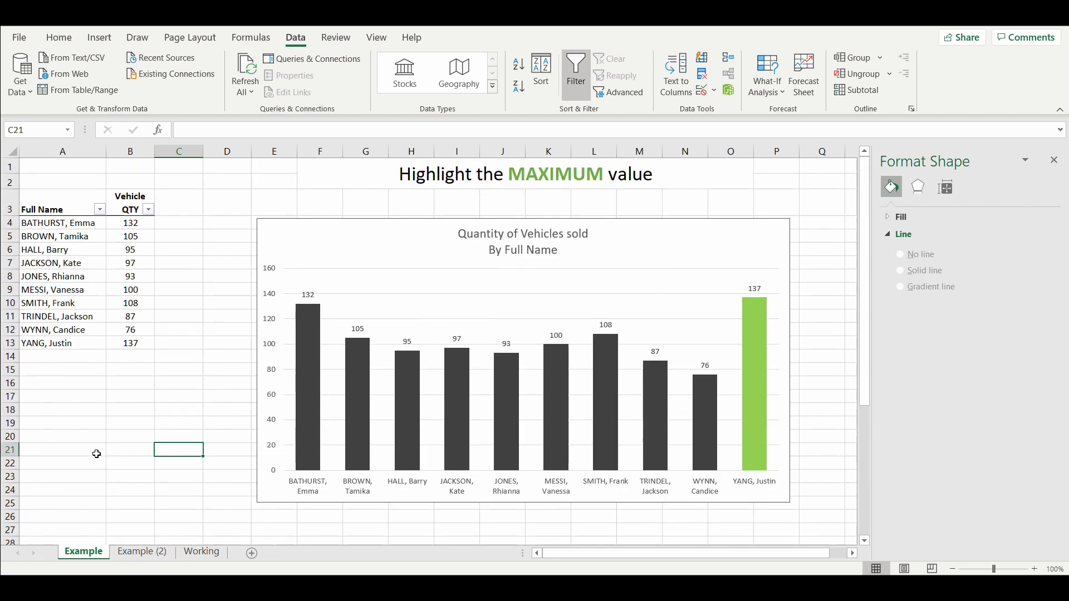
{"action": "left_click", "coordinate": [202, 553]}
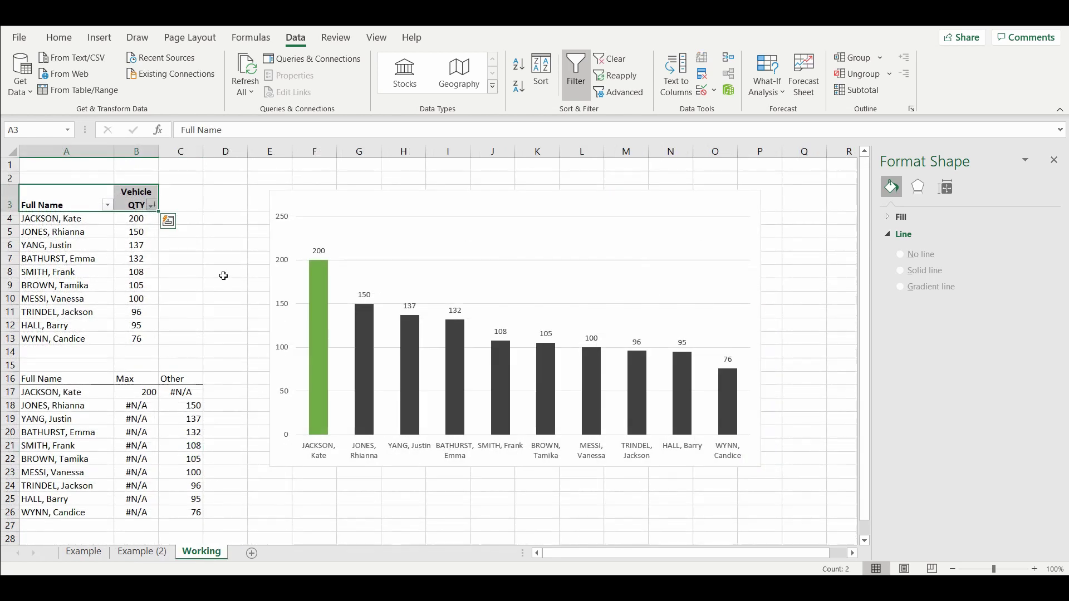
- Lower the upper edge of the chart's plot area to leave room for a title
{"action": "left_click", "coordinate": [441, 221]}
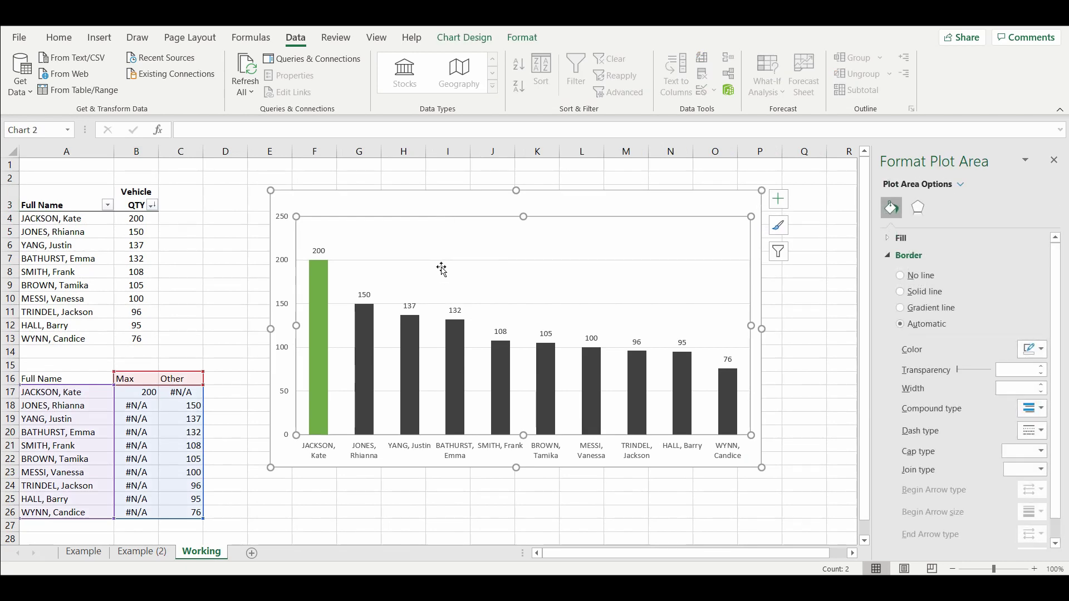
{"action": "left_click_drag", "start_coordinate": [524, 217], "coordinate": [511, 237]}
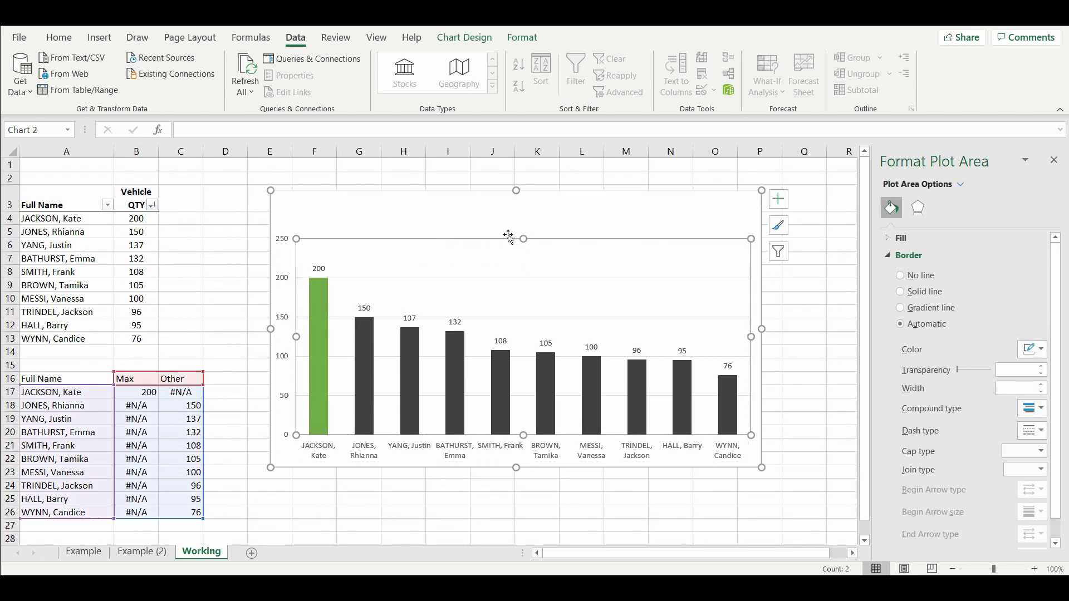
{"action": "left_click", "coordinate": [245, 191]}
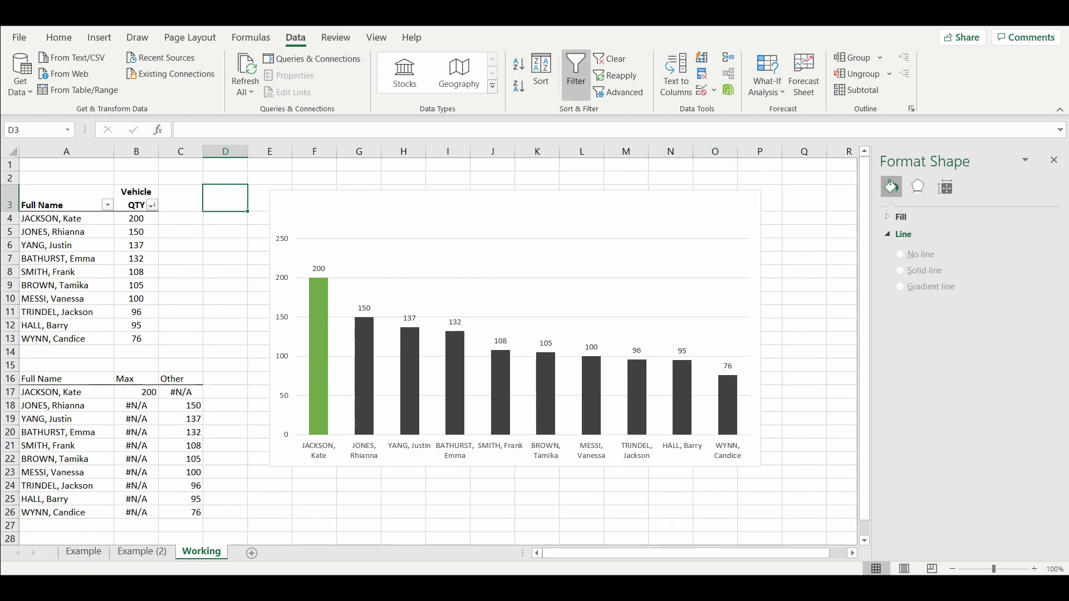
- Add a chart title positioned above the chart
{"action": "left_click", "coordinate": [557, 212]}
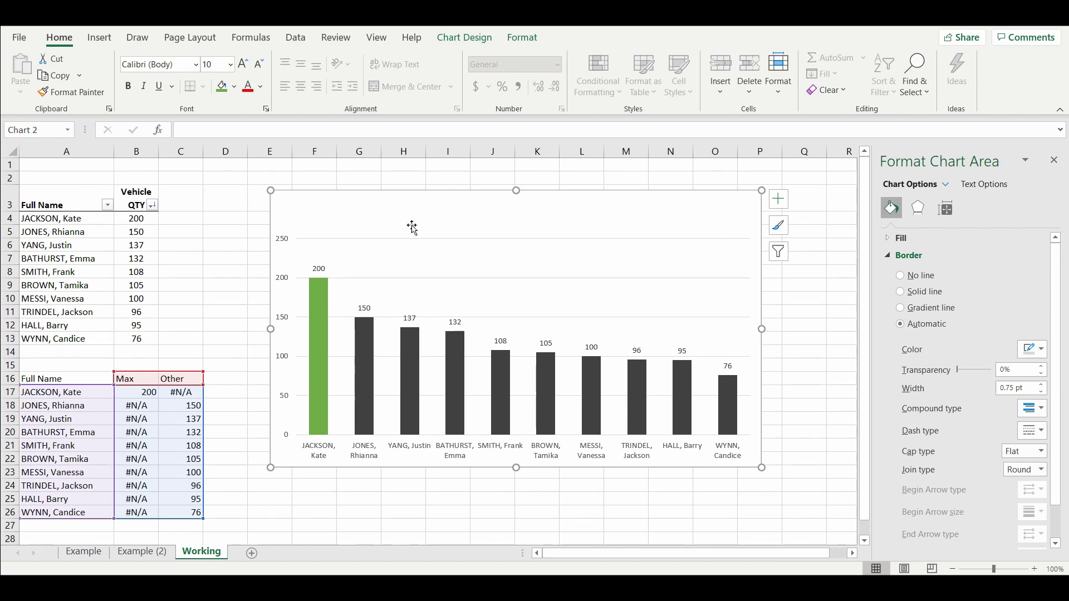
{"action": "left_click", "coordinate": [465, 37]}
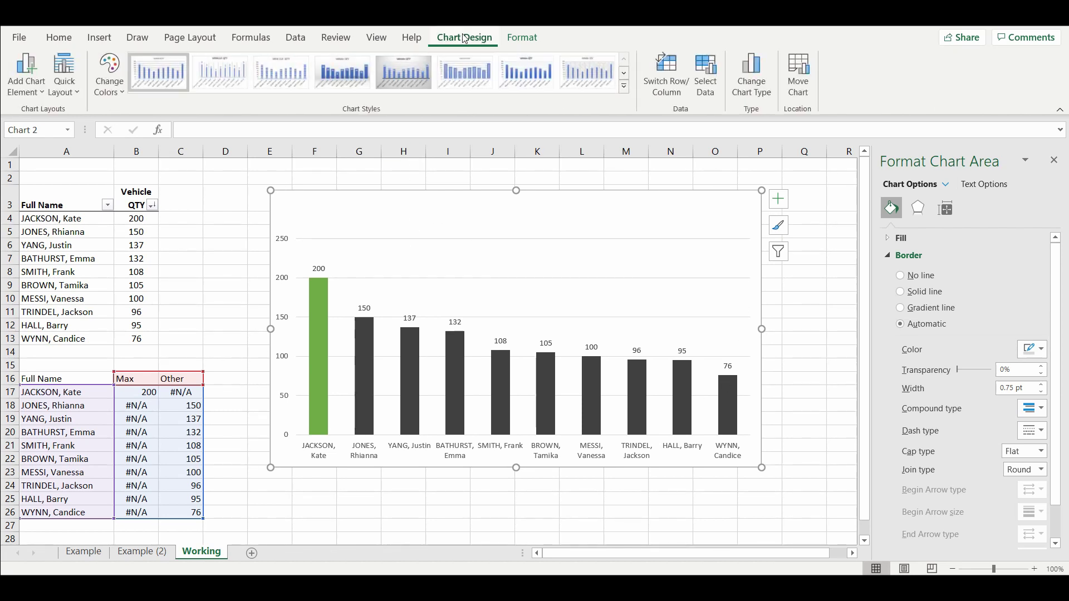
{"action": "left_click", "coordinate": [29, 69]}
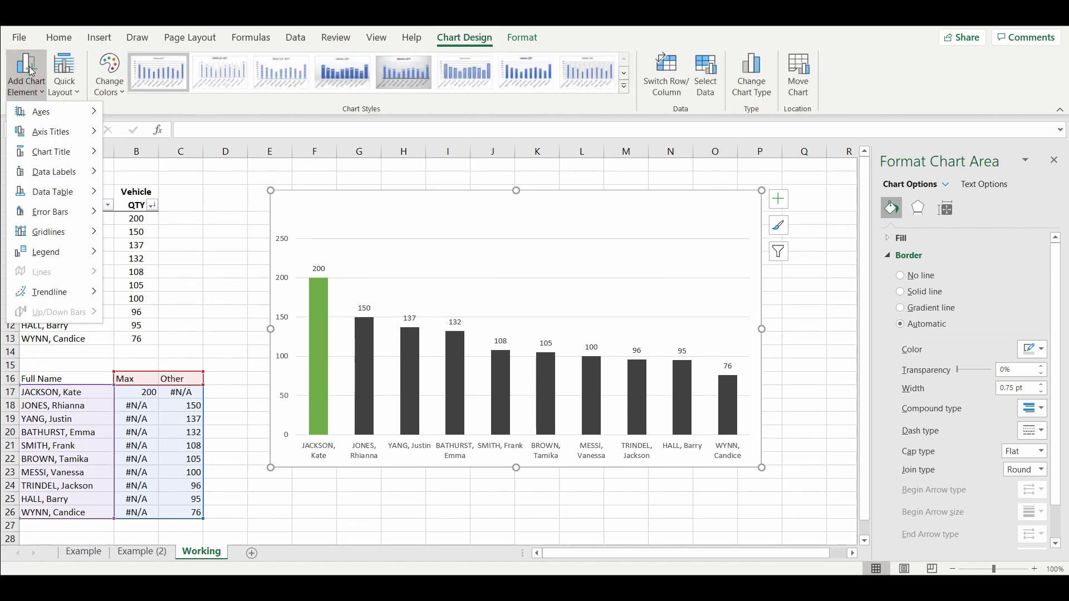
{"action": "mouse_move", "coordinate": [46, 177]}
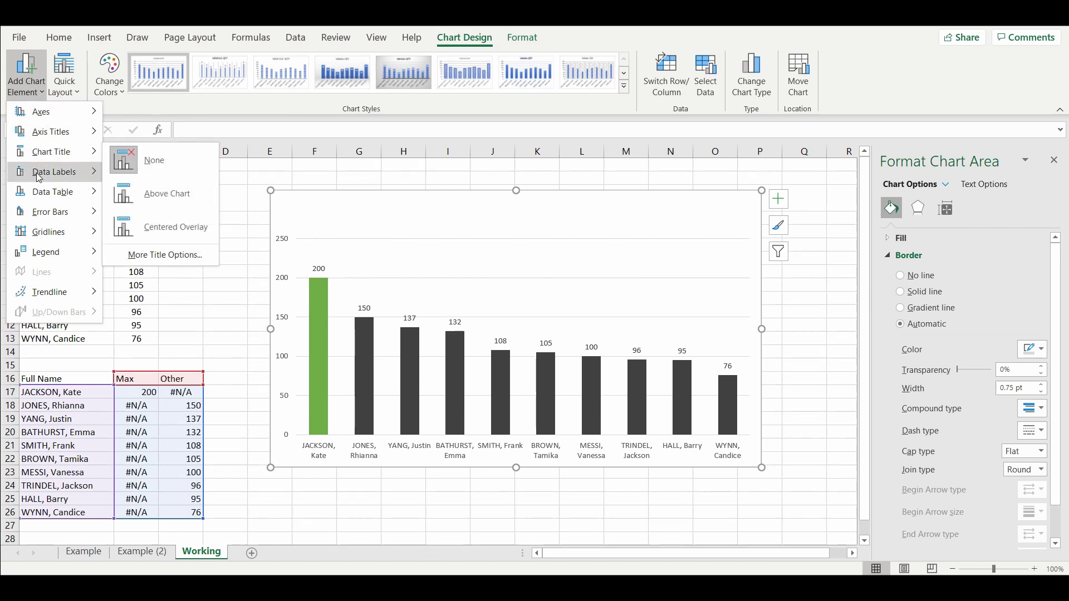
{"action": "mouse_move", "coordinate": [51, 157]}
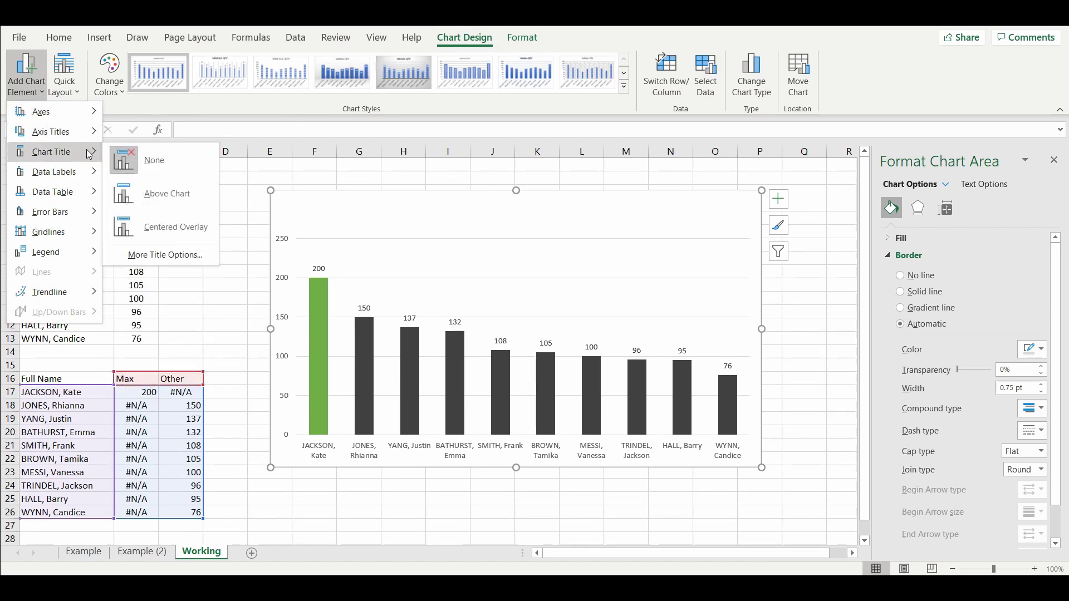
{"action": "left_click", "coordinate": [189, 198]}
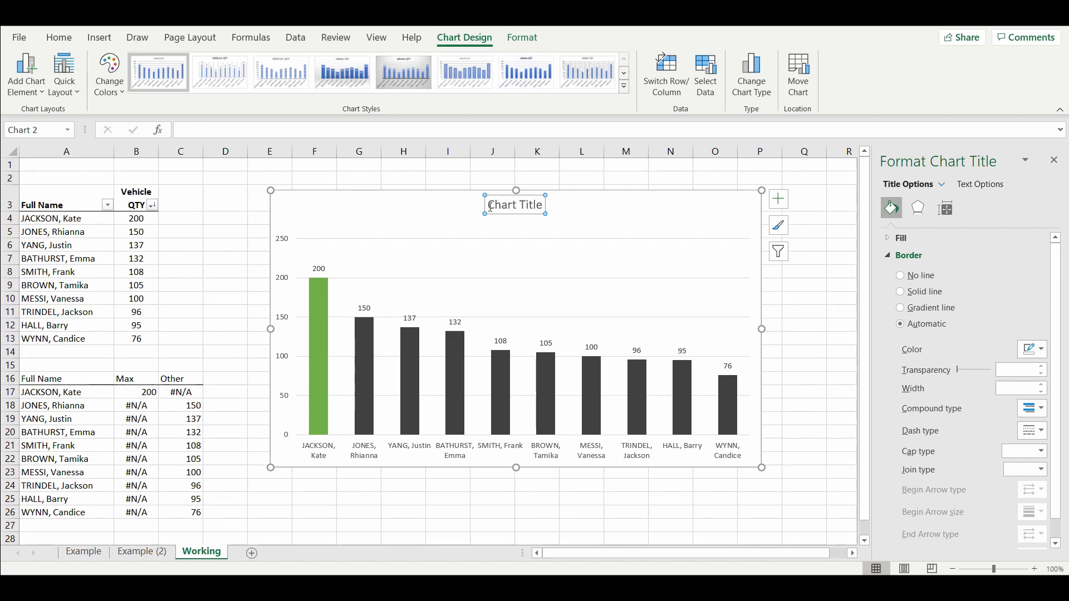
- Replace the placeholder chart title with "Number of Vehicles Sold"
{"action": "left_click_drag", "start_coordinate": [490, 206], "coordinate": [548, 204]}
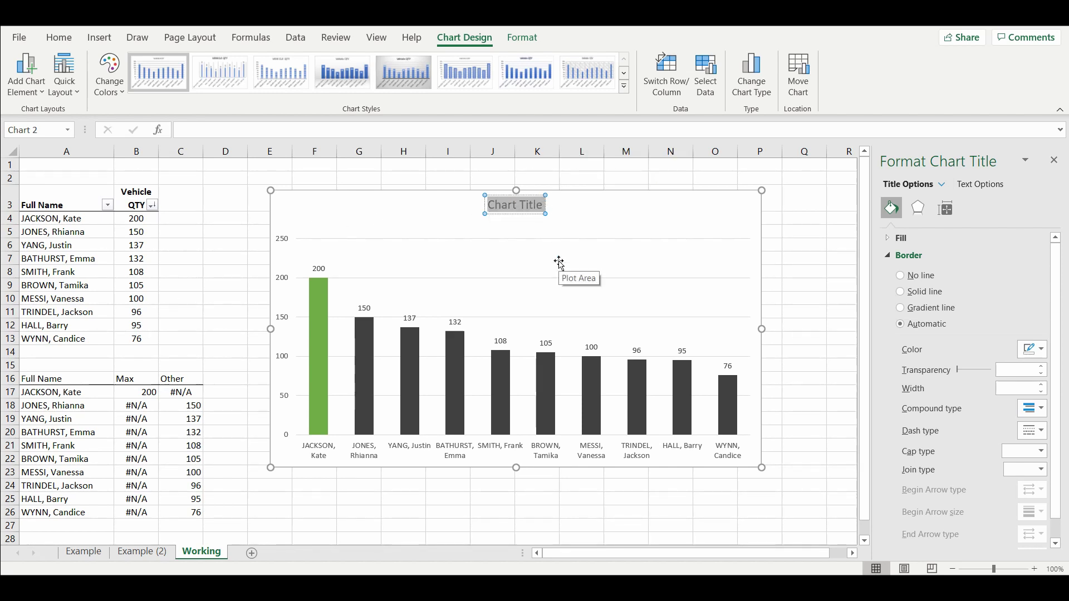
{"action": "type", "text": "Nu"}
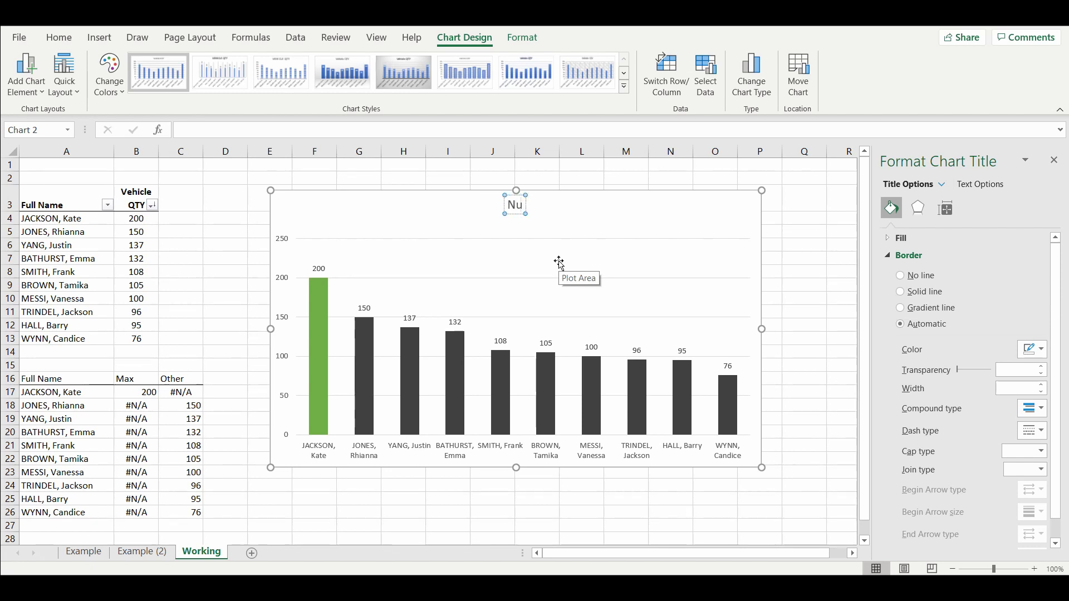
{"action": "type", "text": "mber of Vehicles"}
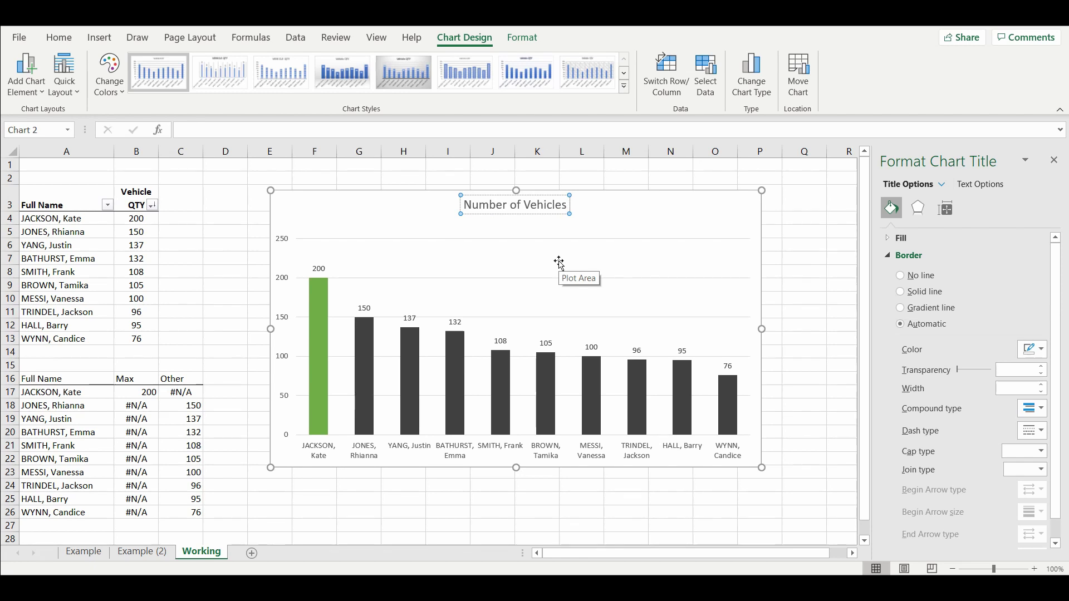
{"action": "type", "text": " Sold"}
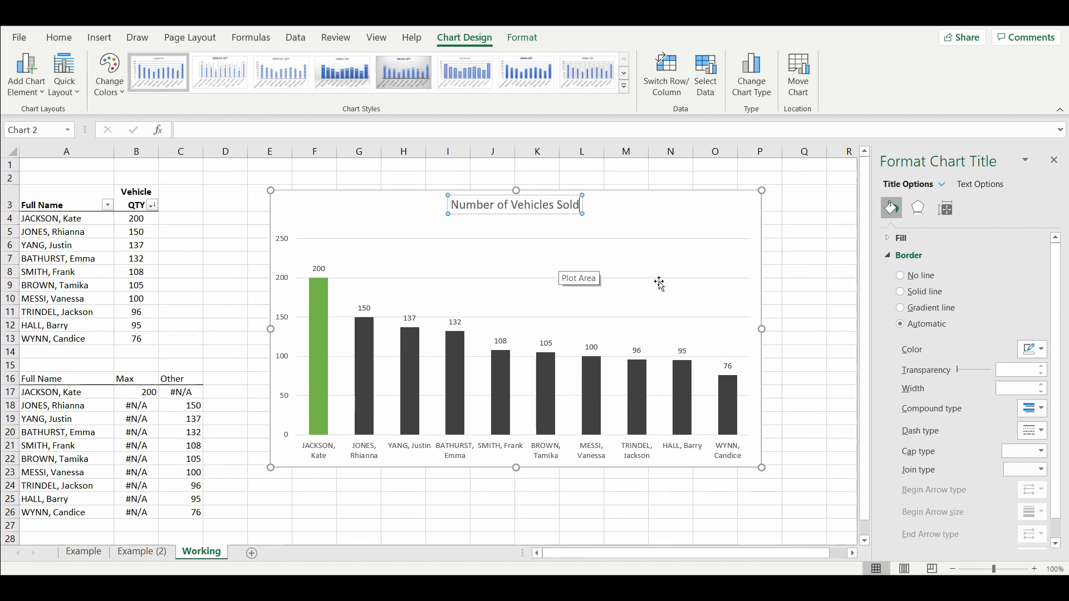
- Extend the plot area upward toward the chart title and deselect the chart
{"action": "left_click", "coordinate": [659, 284]}
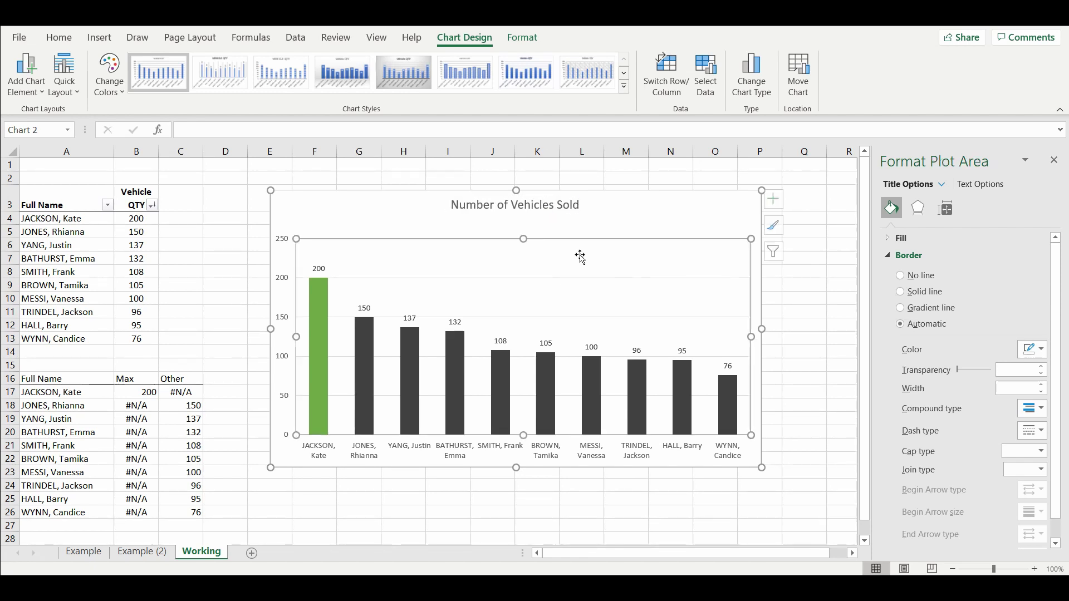
{"action": "left_click", "coordinate": [508, 229]}
{"action": "left_click", "coordinate": [193, 230]}
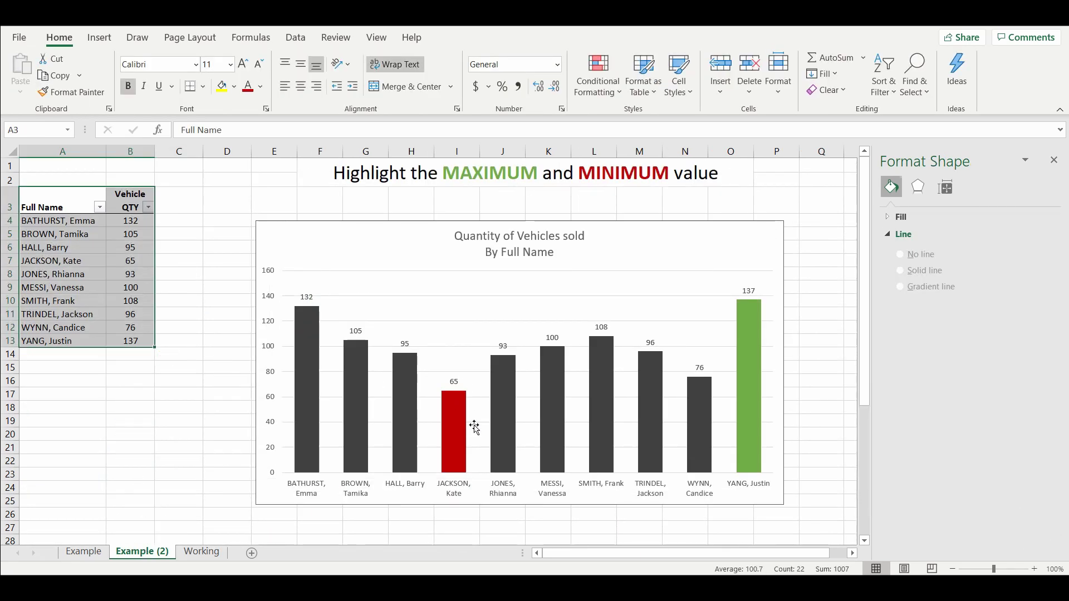
- Return to the Working sheet and shift the chart slightly right, away from the helper table
{"action": "left_click", "coordinate": [200, 552]}
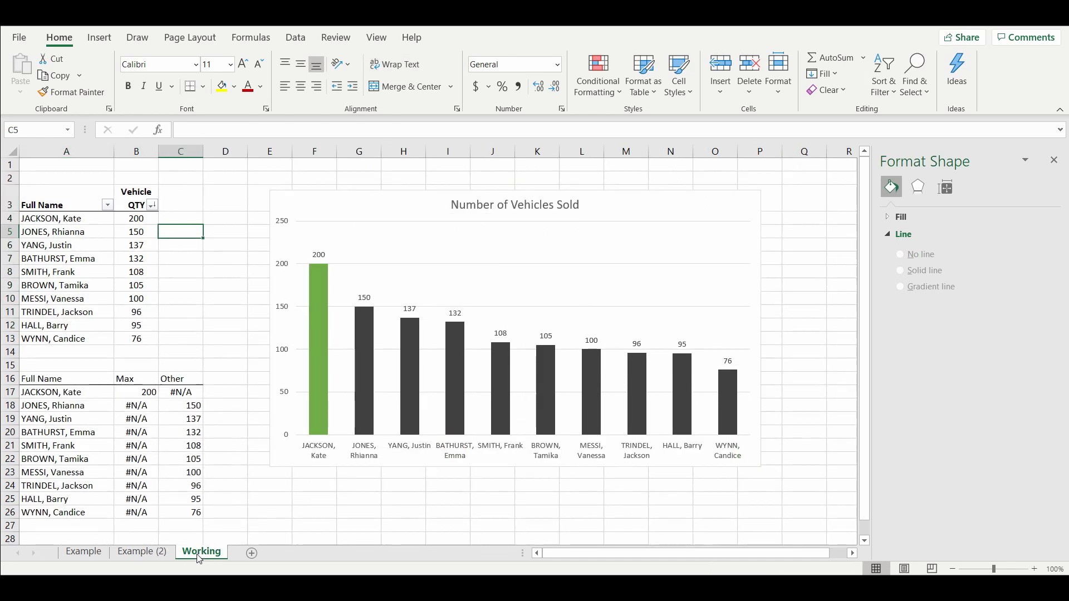
{"action": "left_click", "coordinate": [228, 246]}
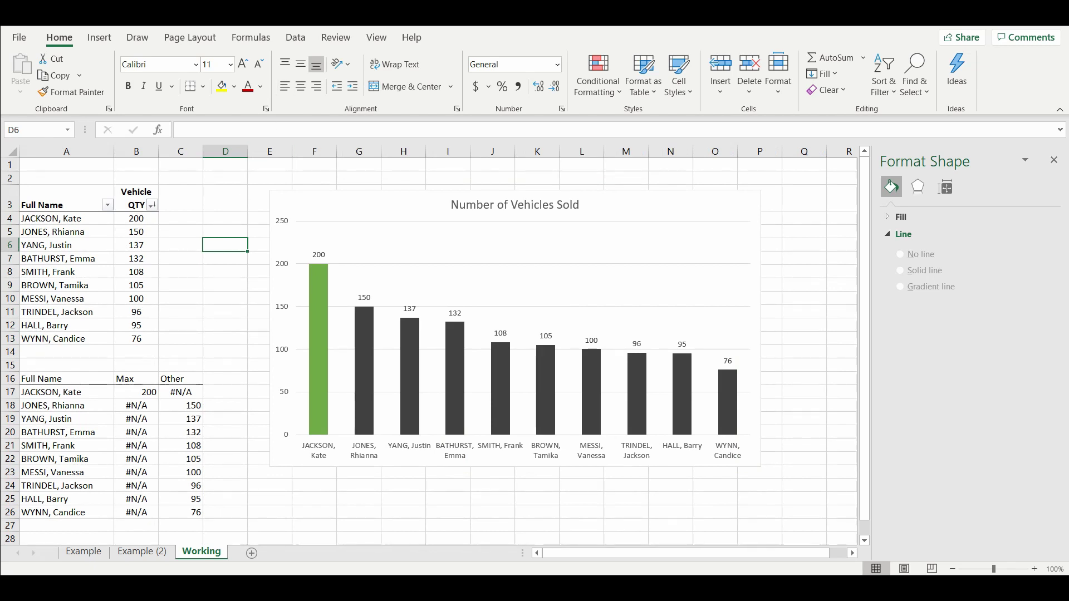
{"action": "key", "text": "ctrl+z"}
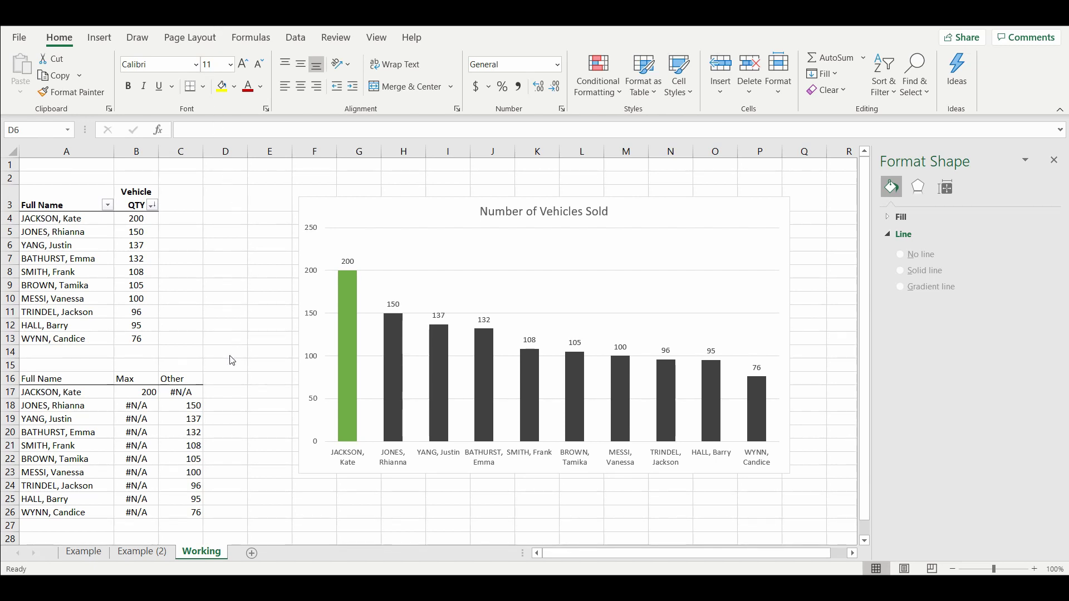
- Enter the header "Min" in cell D16 of the helper table
{"action": "left_click", "coordinate": [216, 378]}
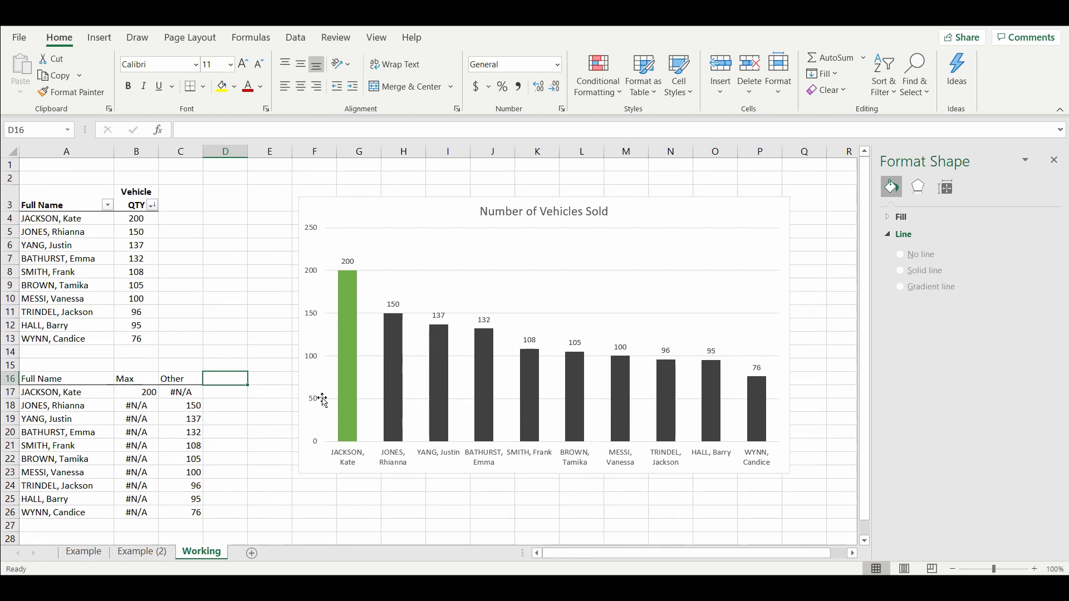
{"action": "type", "text": "min"}
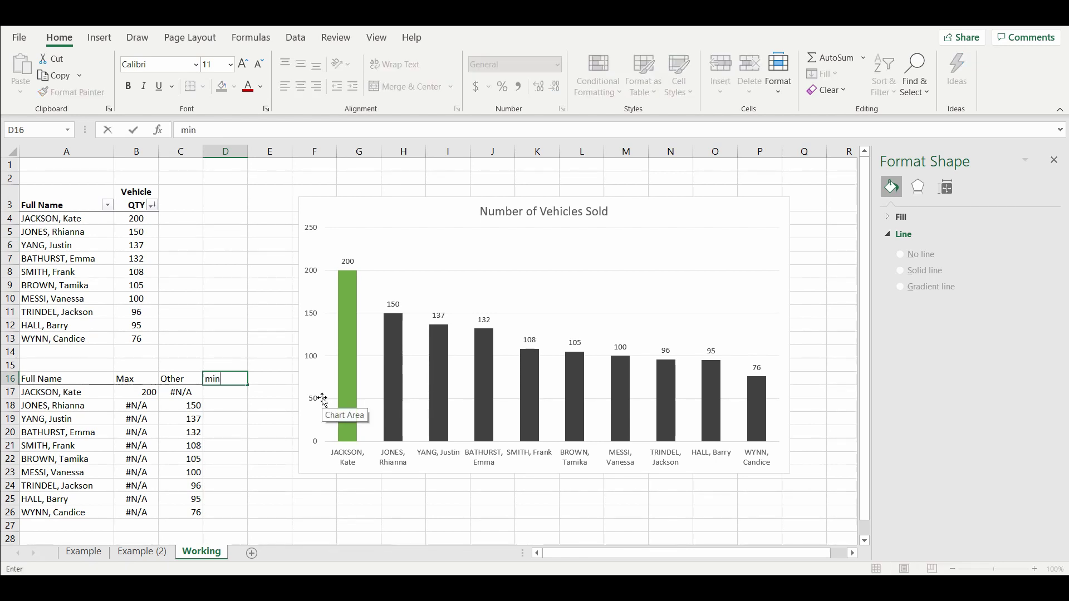
{"action": "key", "text": "BackSpace"}
{"action": "key", "text": "BackSpace"}
{"action": "key", "text": "BackSpace"}
{"action": "type", "text": "Min"}
{"action": "key", "text": "Return"}
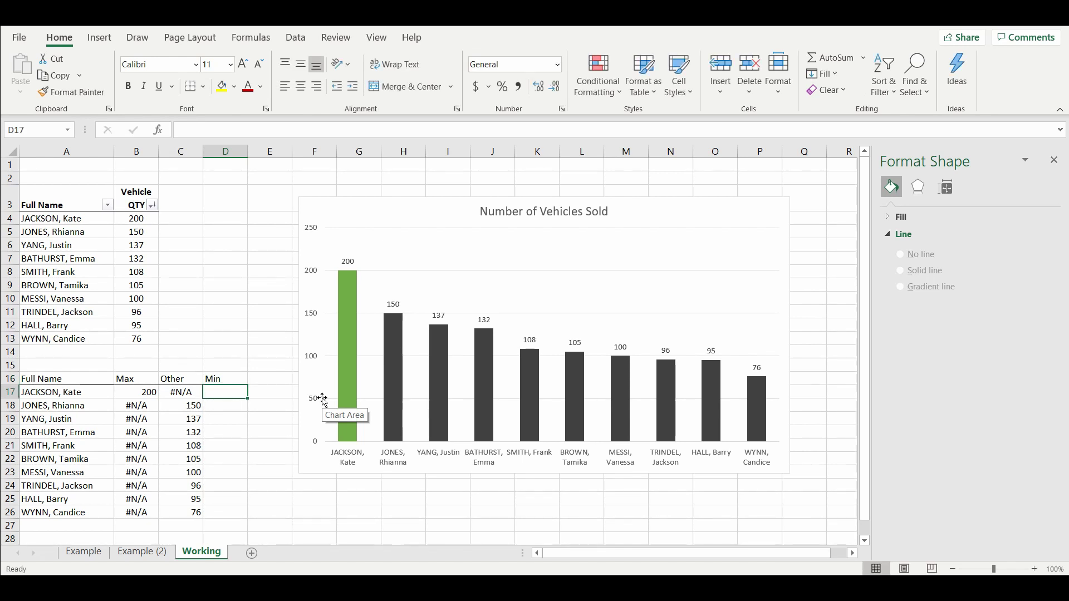
- In D17, begin an IF formula testing whether B4 equals the minimum of the absolute range $B$4:$B$13
{"action": "type", "text": "=if"}
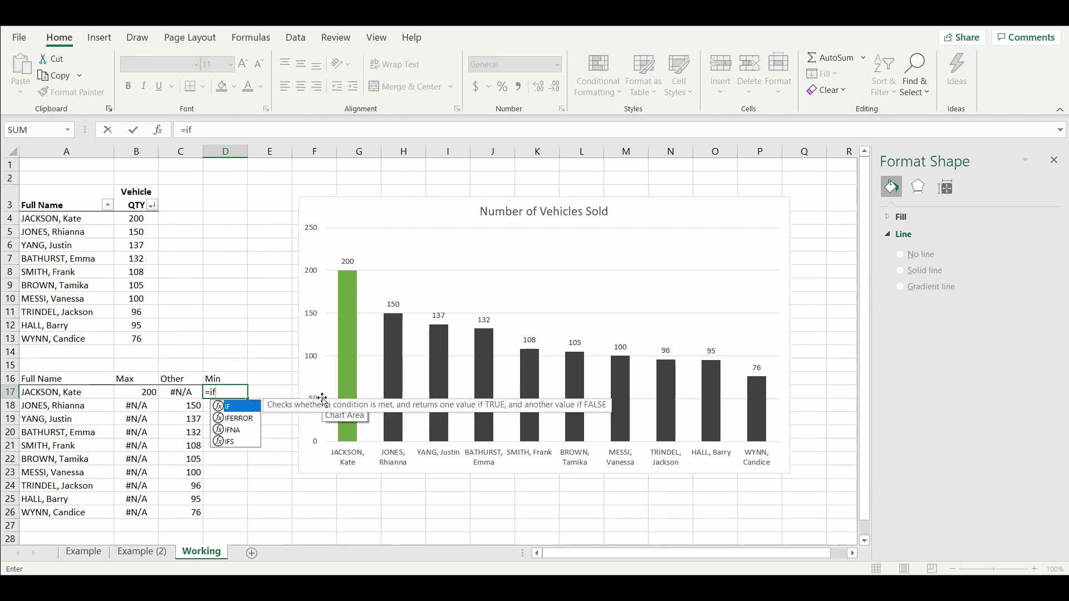
{"action": "type", "text": "("}
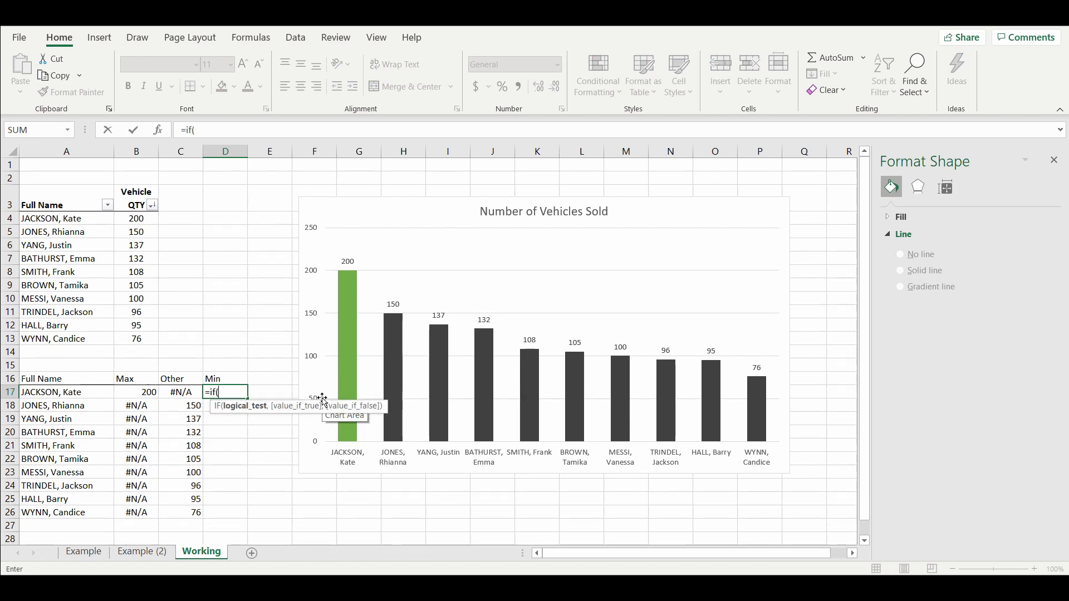
{"action": "left_click", "coordinate": [131, 221]}
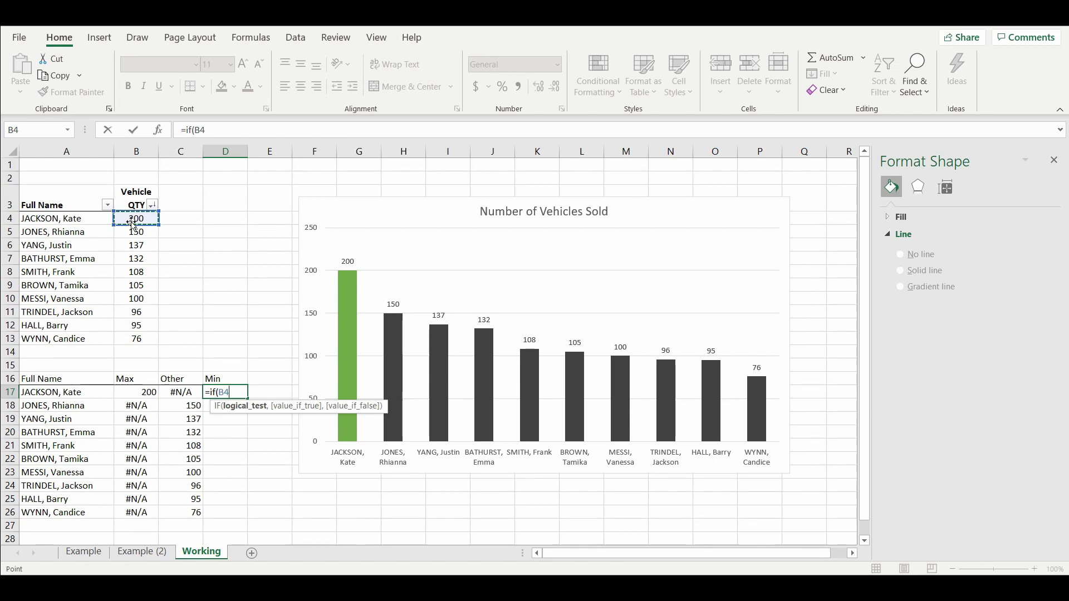
{"action": "type", "text": "=min("}
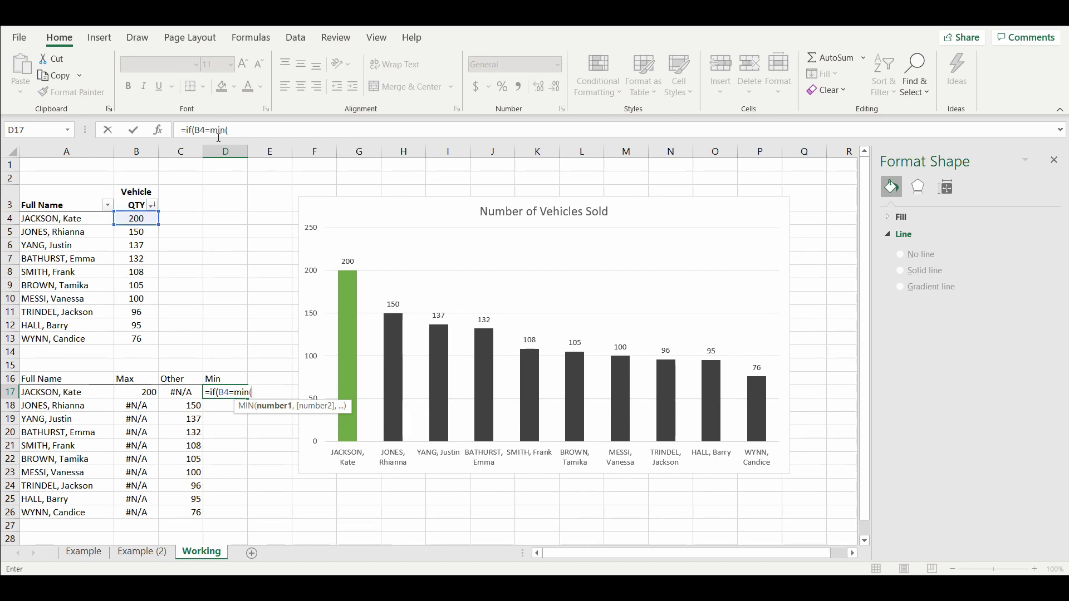
{"action": "left_click_drag", "start_coordinate": [133, 220], "coordinate": [132, 348]}
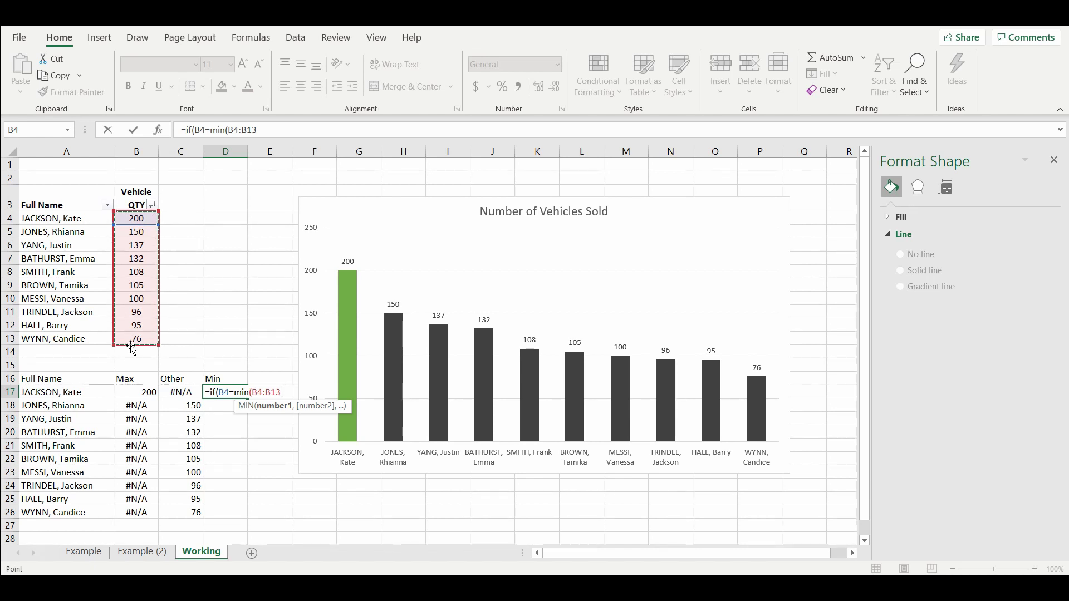
{"action": "key", "text": "F4"}
{"action": "type", "text": ")"}
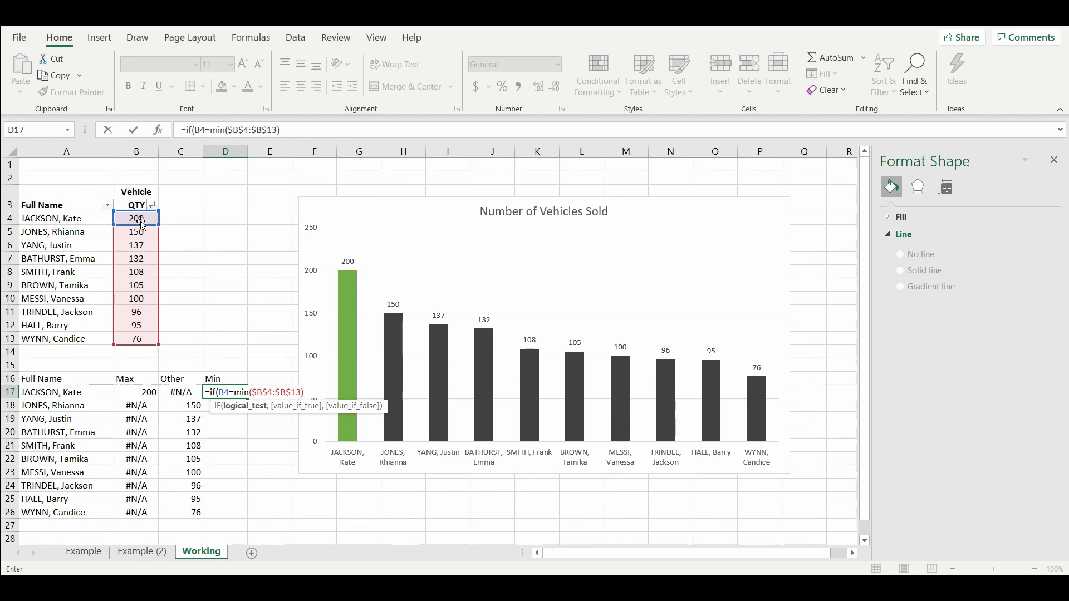
{"action": "key", "text": "Return"}
{"action": "left_click", "coordinate": [539, 336]}
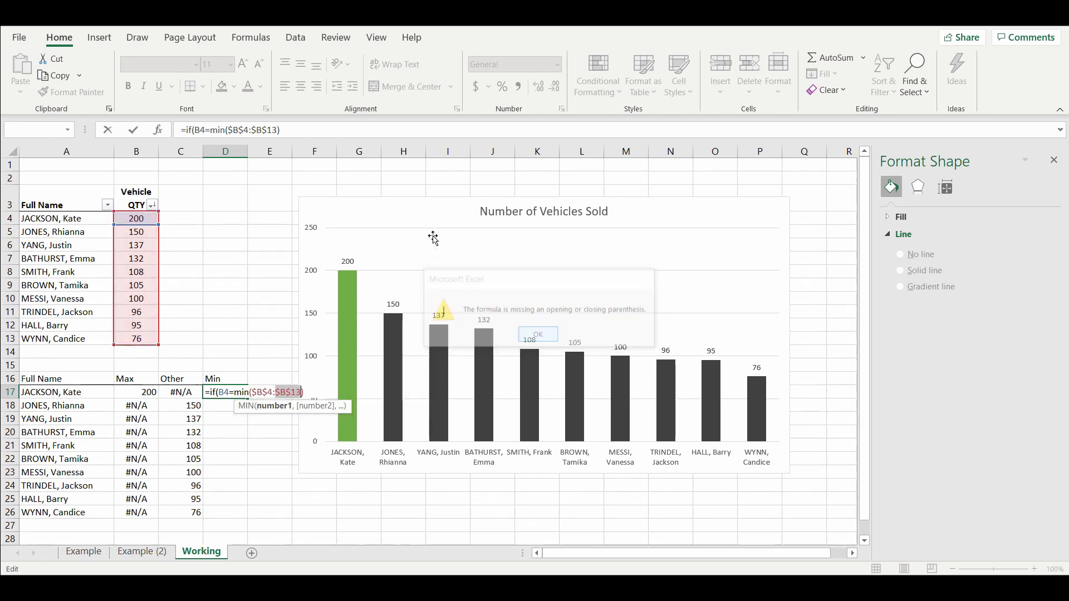
- Complete the D17 formula so it returns B4 when the test is true and NA() otherwise, and enter it
{"action": "type", "text": ","}
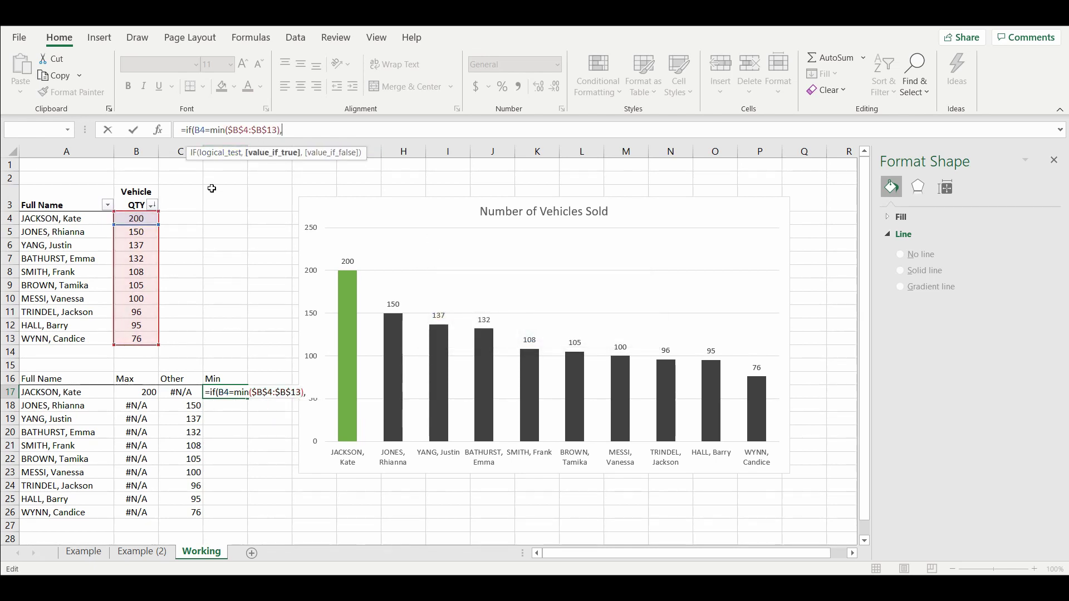
{"action": "left_click", "coordinate": [131, 218]}
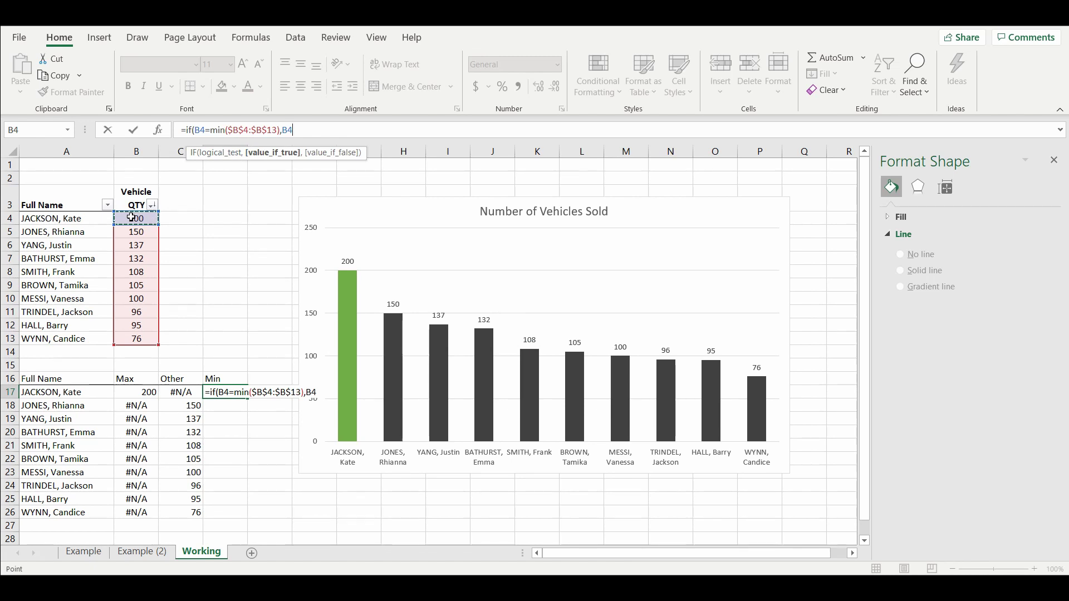
{"action": "type", "text": ","}
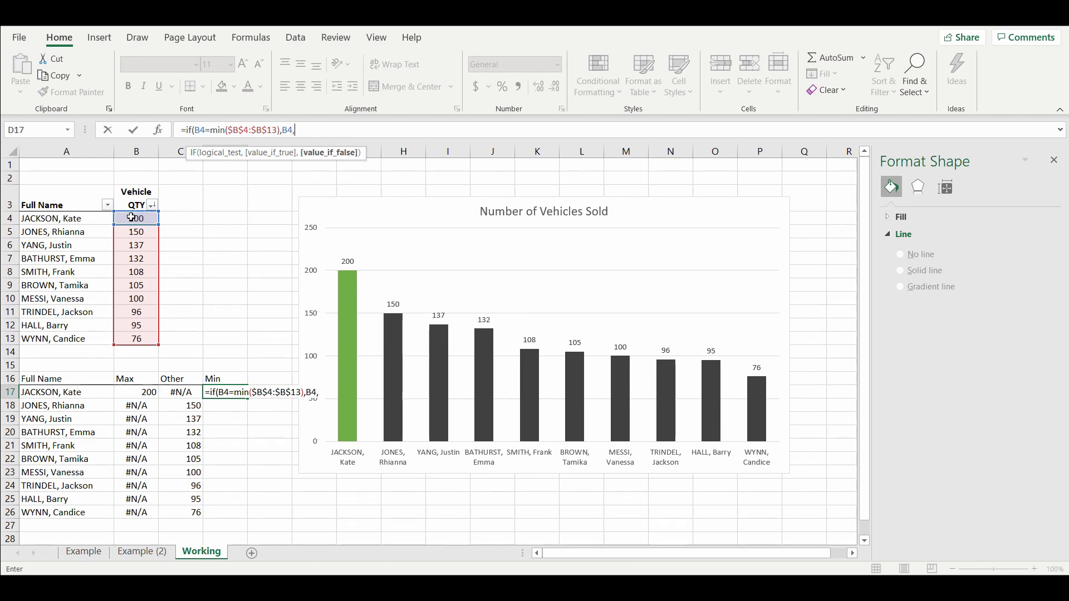
{"action": "type", "text": "NA"}
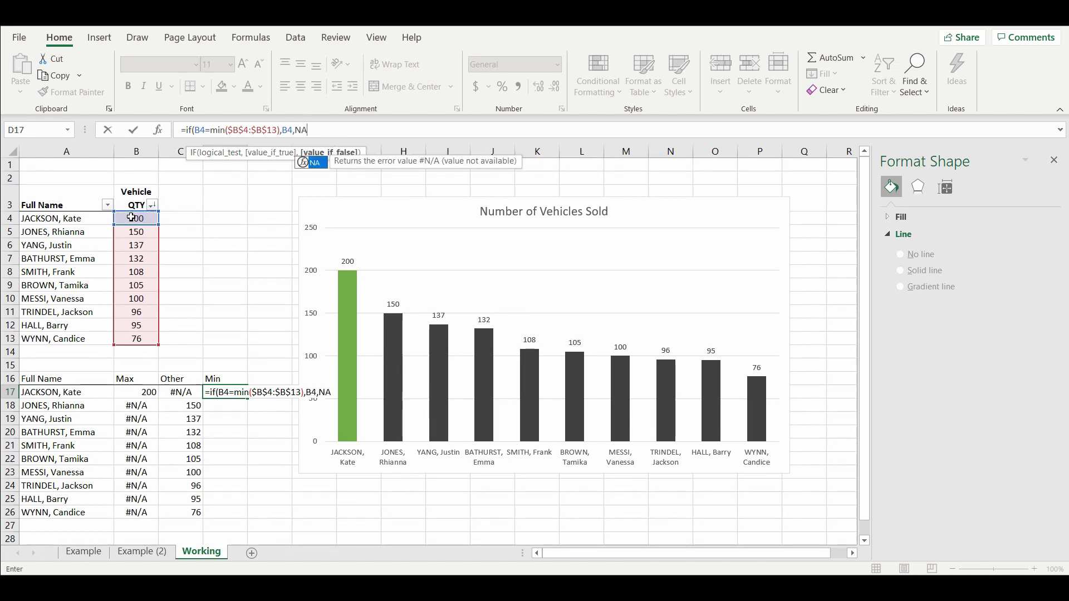
{"action": "type", "text": "())"}
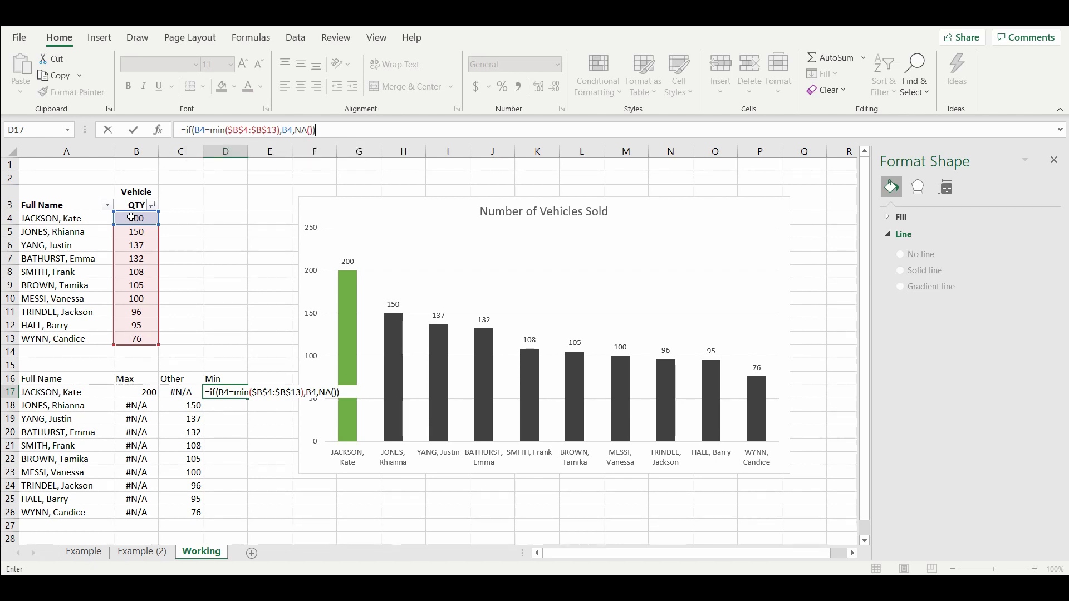
{"action": "key", "text": "Return"}
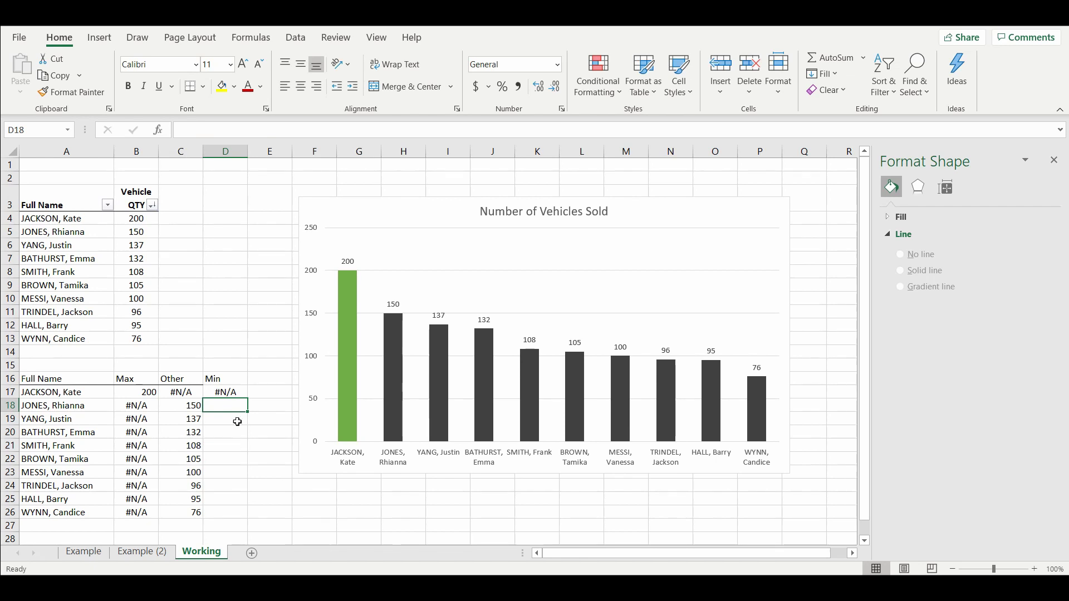
- Fill the Min formula from D17 down through D26 and inspect the copied formula in D26
{"action": "left_click", "coordinate": [234, 391]}
{"action": "left_click_drag", "start_coordinate": [247, 401], "coordinate": [249, 515]}
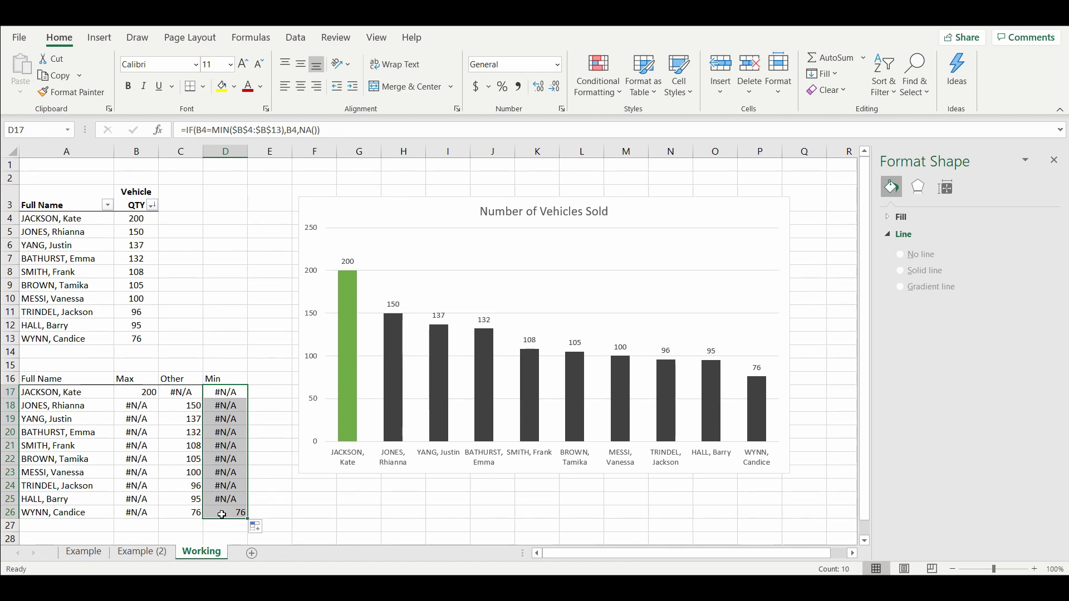
{"action": "left_click", "coordinate": [222, 515]}
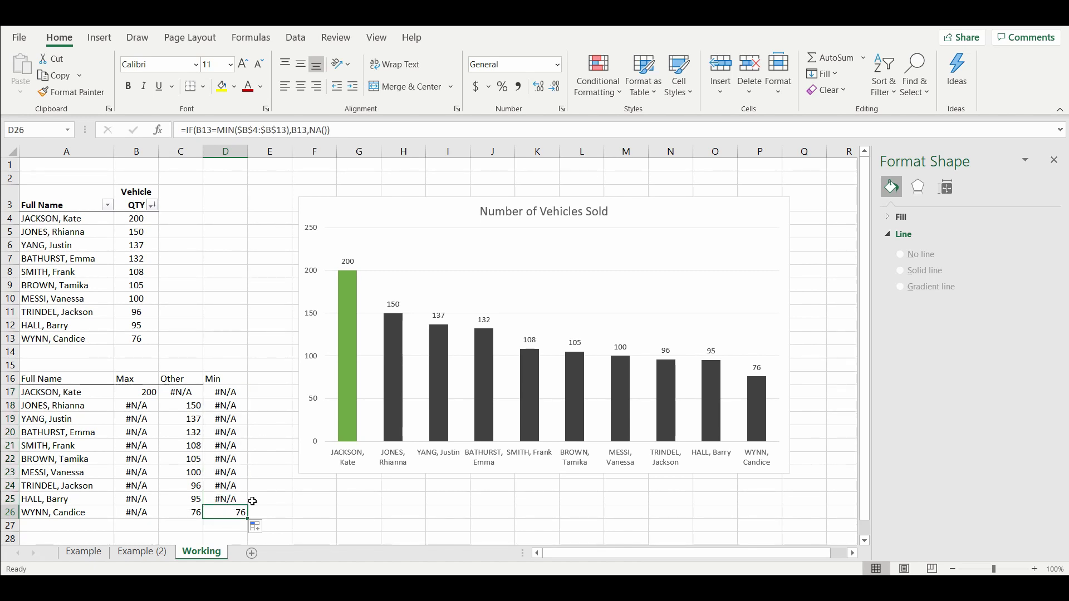
- Compare the Other and Min formulas in row 17, and start replacing the C17 formula with an IF containing a nested AND
{"action": "left_click", "coordinate": [186, 393]}
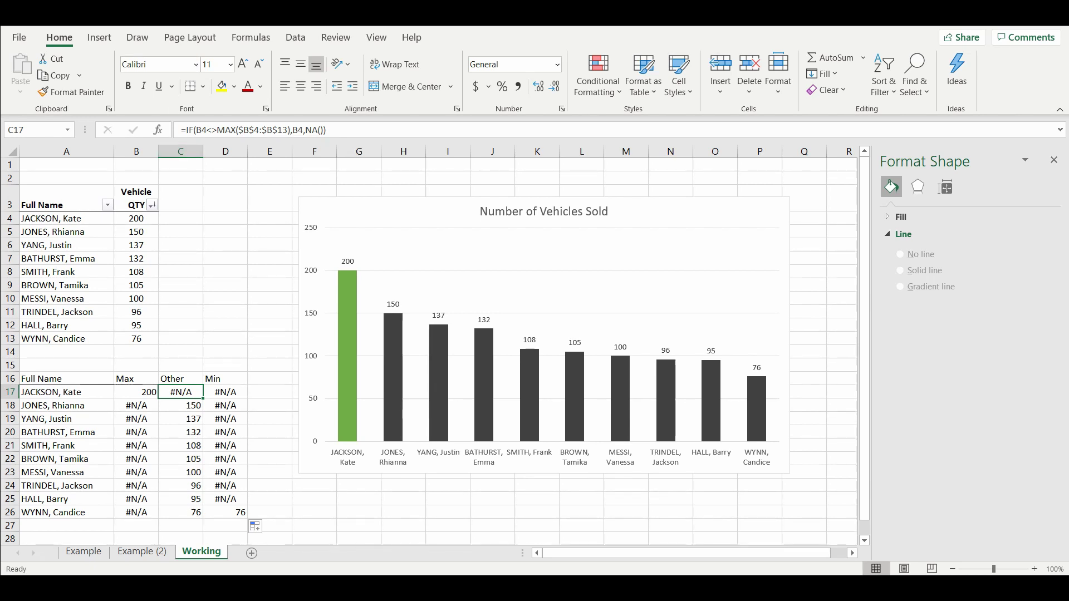
{"action": "left_click", "coordinate": [225, 392]}
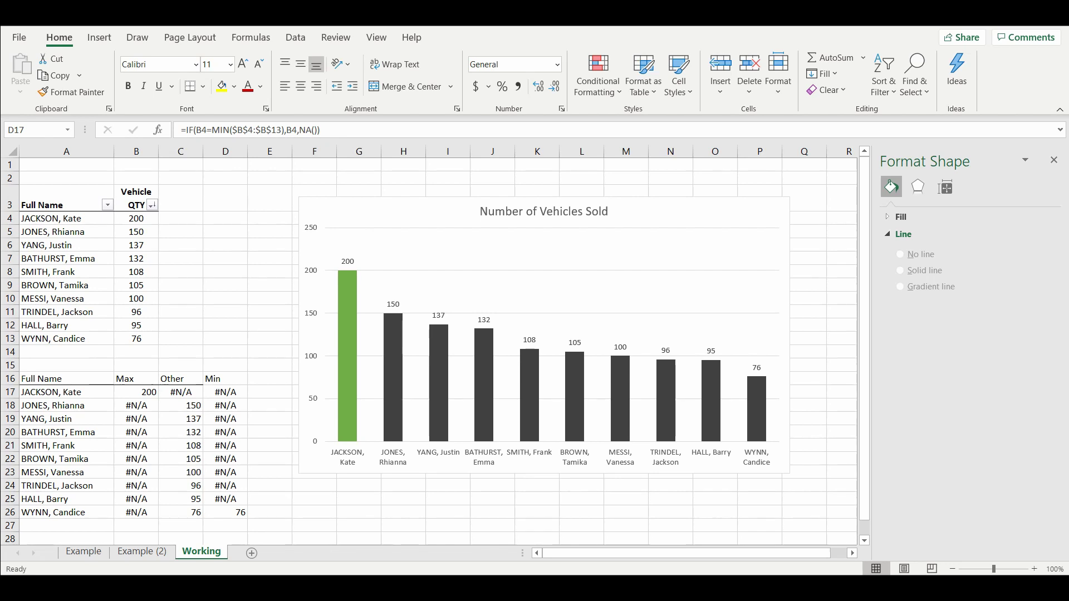
{"action": "left_click", "coordinate": [180, 391]}
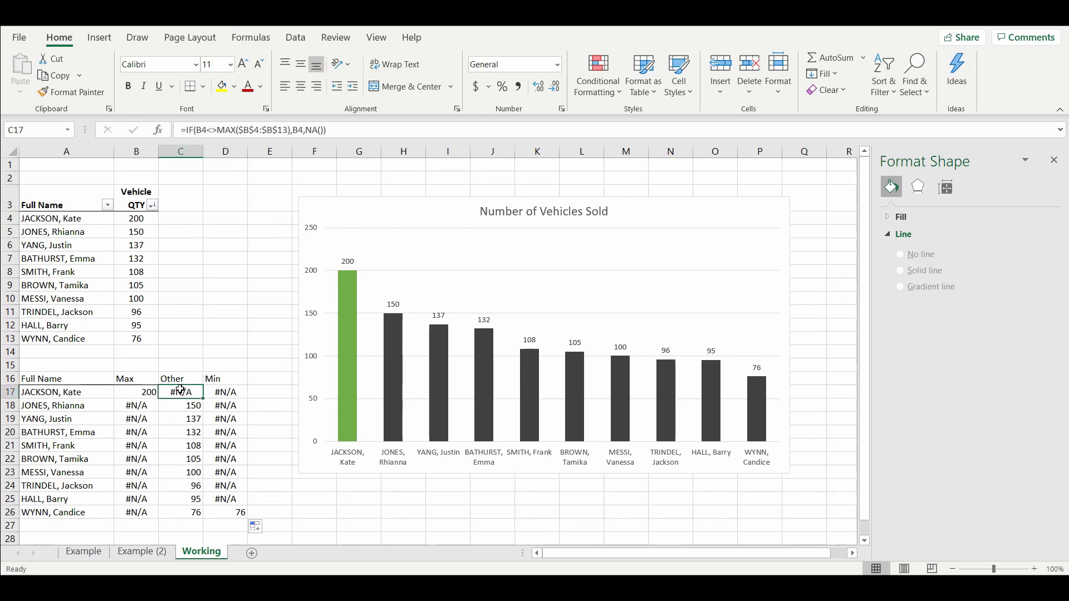
{"action": "double_click", "coordinate": [179, 391]}
{"action": "key", "text": "Escape"}
{"action": "type", "text": "=if"}
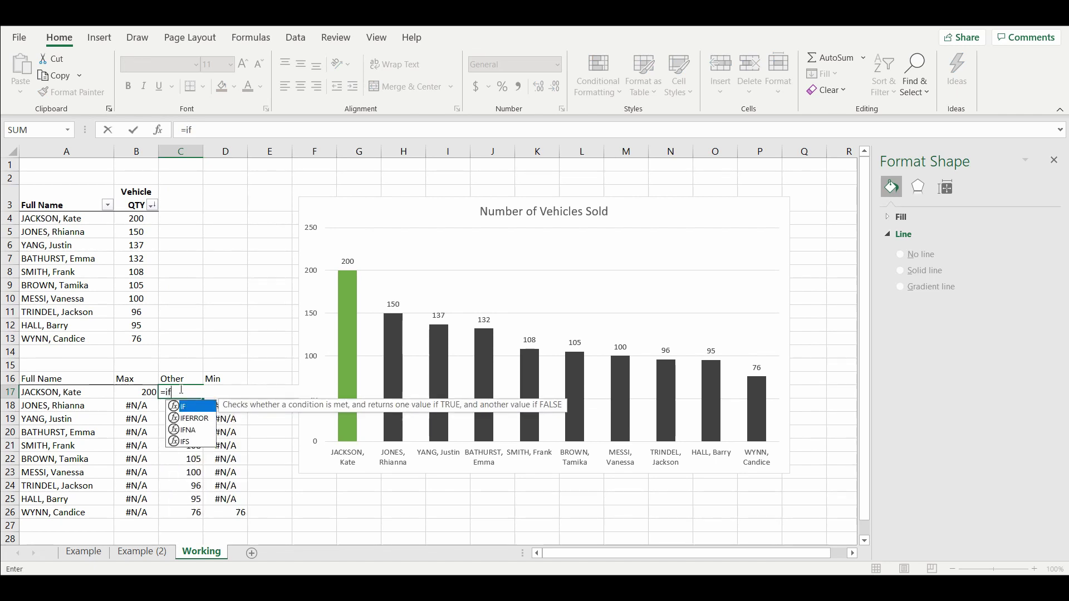
{"action": "type", "text": "(and"}
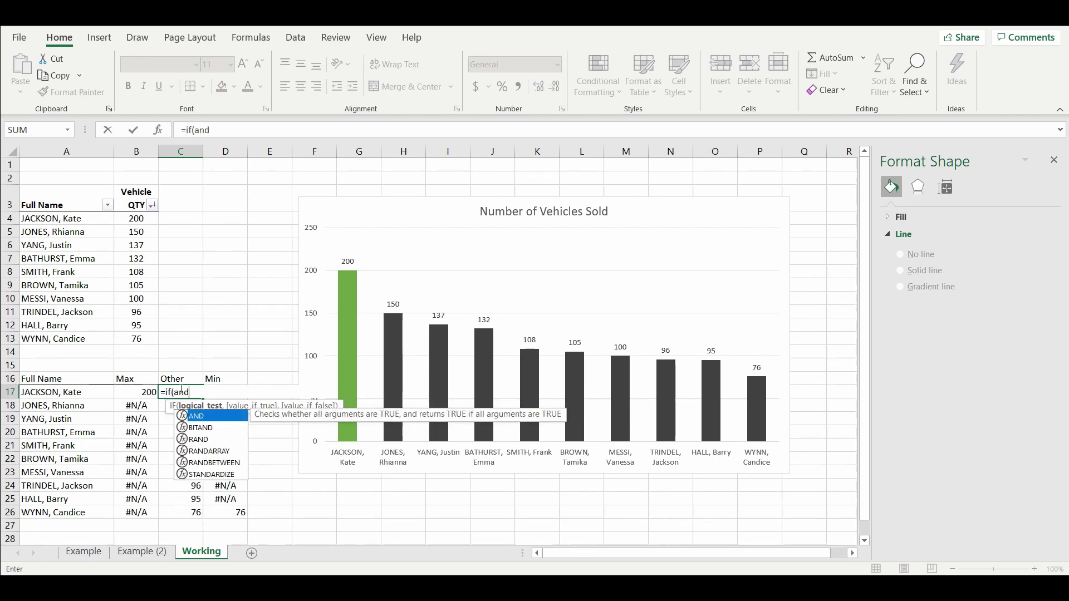
{"action": "type", "text": "("}
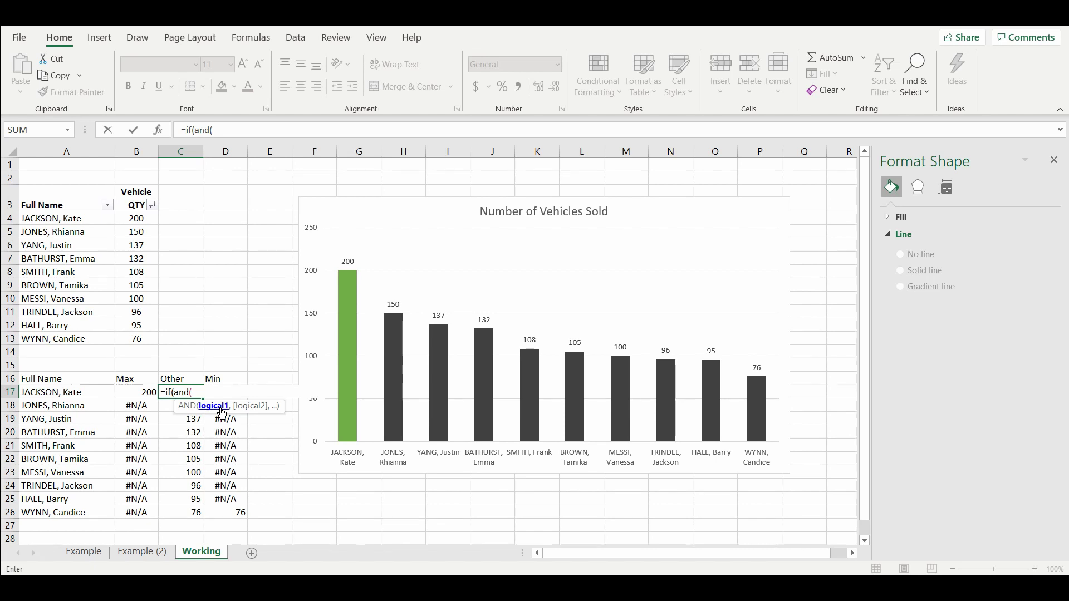
- Add the first AND condition in C17, that B4 is not equal to MAX($B$4:$B$13)
{"action": "left_click", "coordinate": [137, 217]}
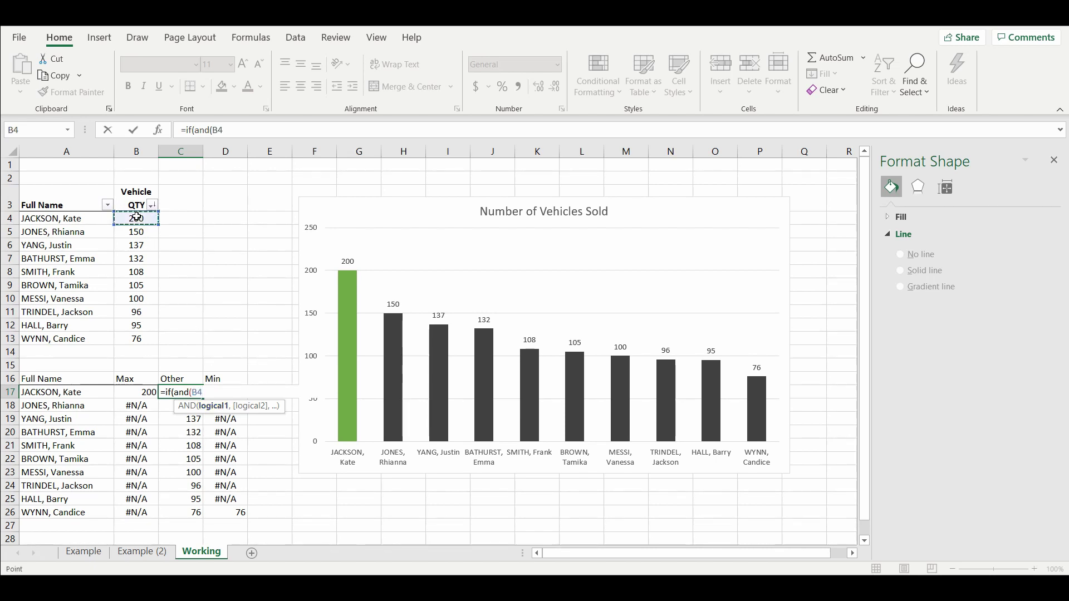
{"action": "type", "text": "<>max("}
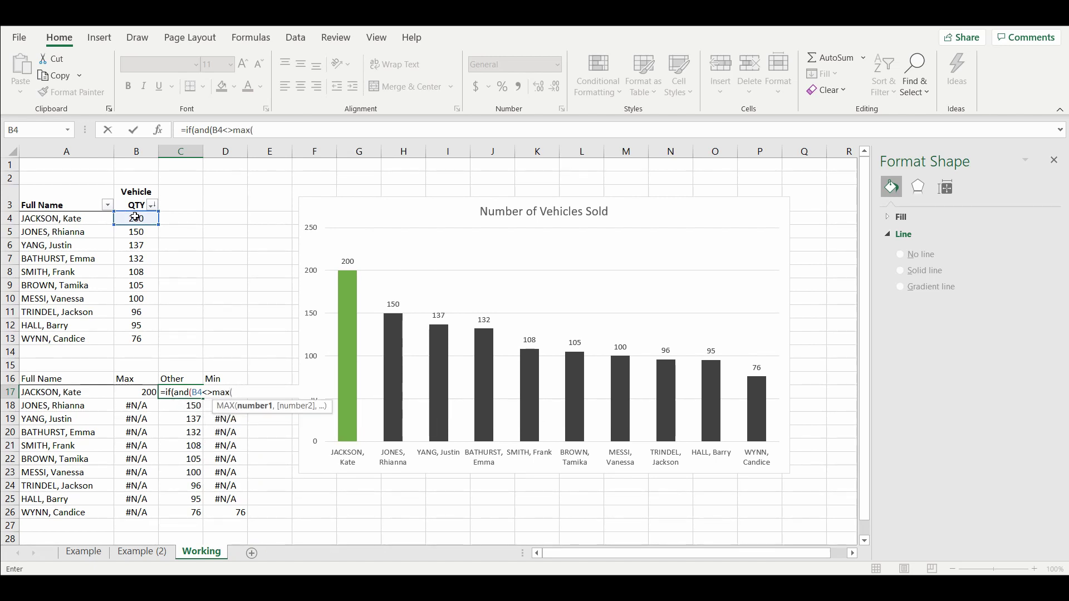
{"action": "left_click_drag", "start_coordinate": [136, 217], "coordinate": [128, 338]}
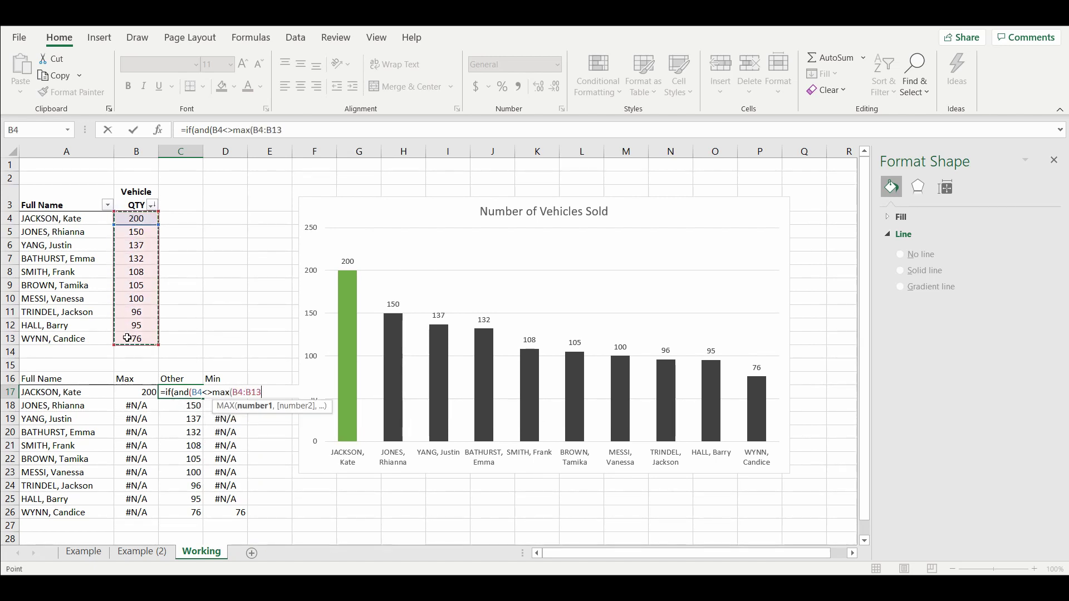
{"action": "key", "text": "F4"}
{"action": "type", "text": ")"}
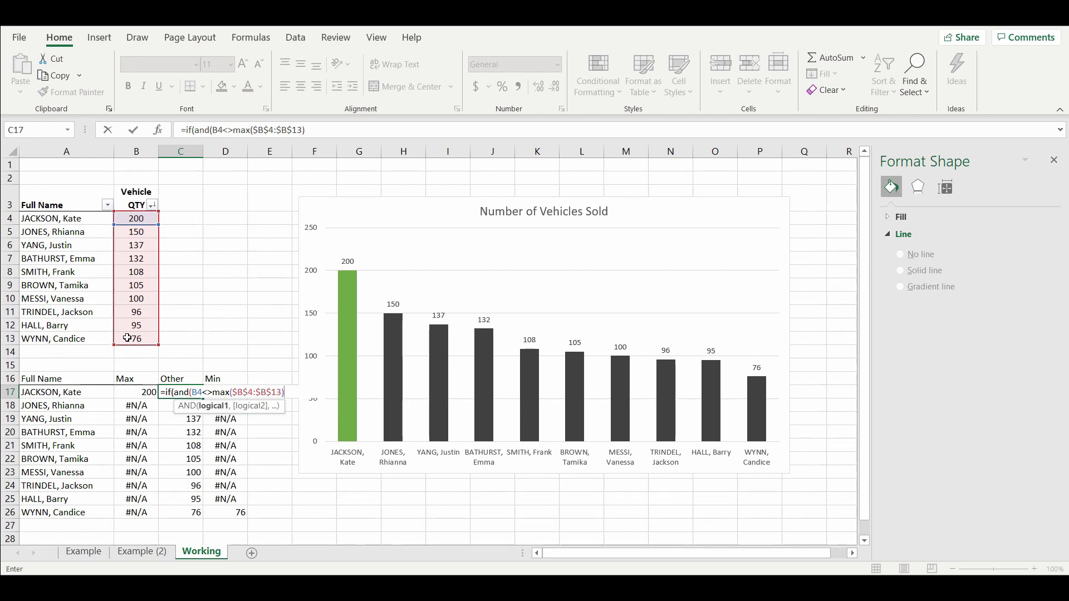
{"action": "type", "text": ","}
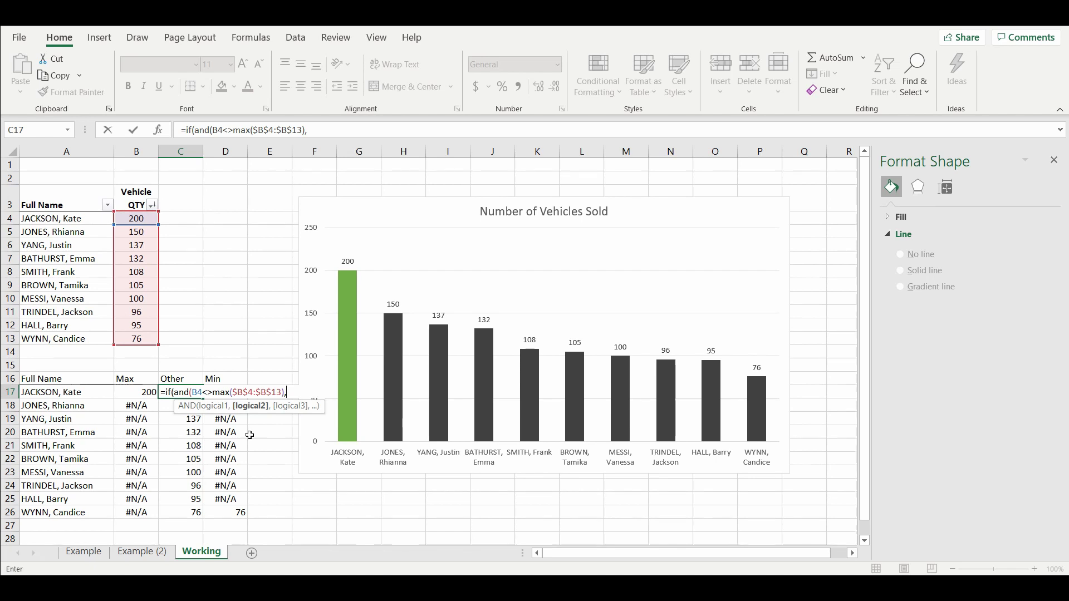
- Add the second AND condition in C17, B4<>MIN($B$4:$B$13), and close the AND function
{"action": "left_click", "coordinate": [319, 130]}
{"action": "type", "text": "b4"}
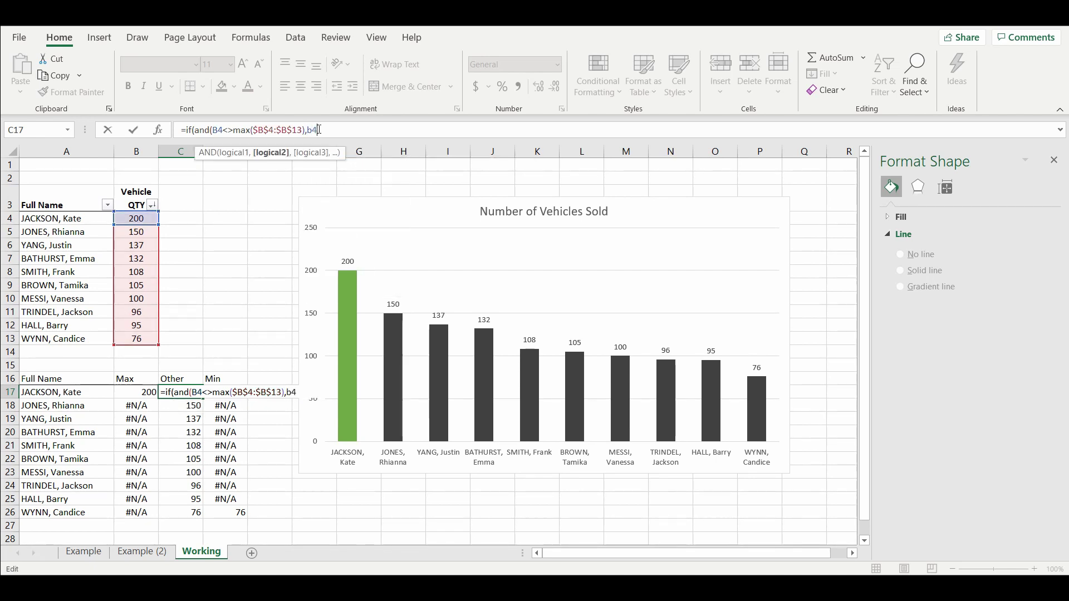
{"action": "type", "text": "<>min("}
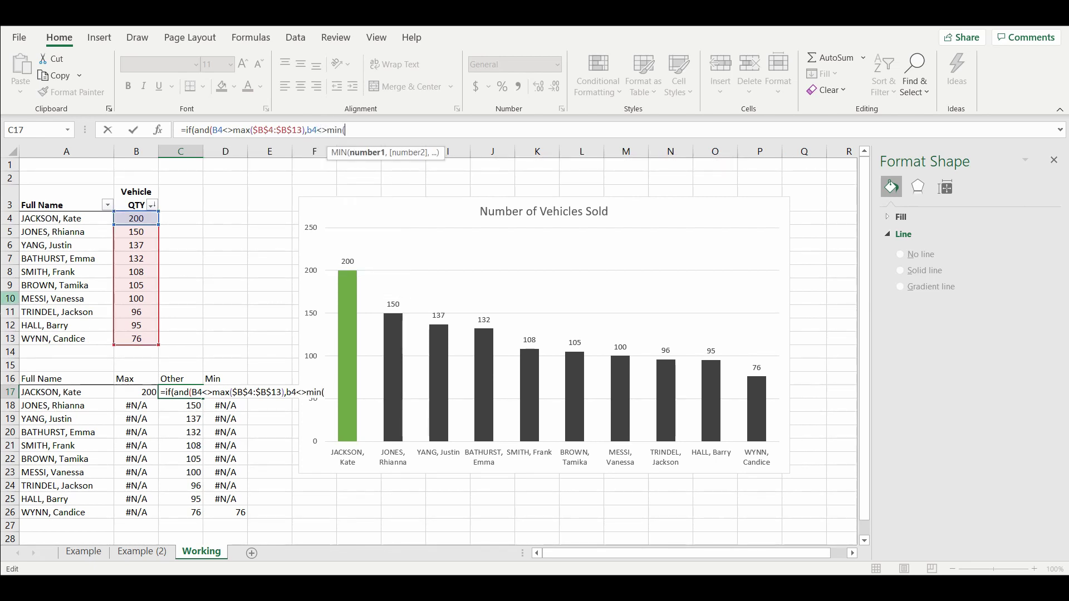
{"action": "left_click_drag", "start_coordinate": [131, 216], "coordinate": [132, 338]}
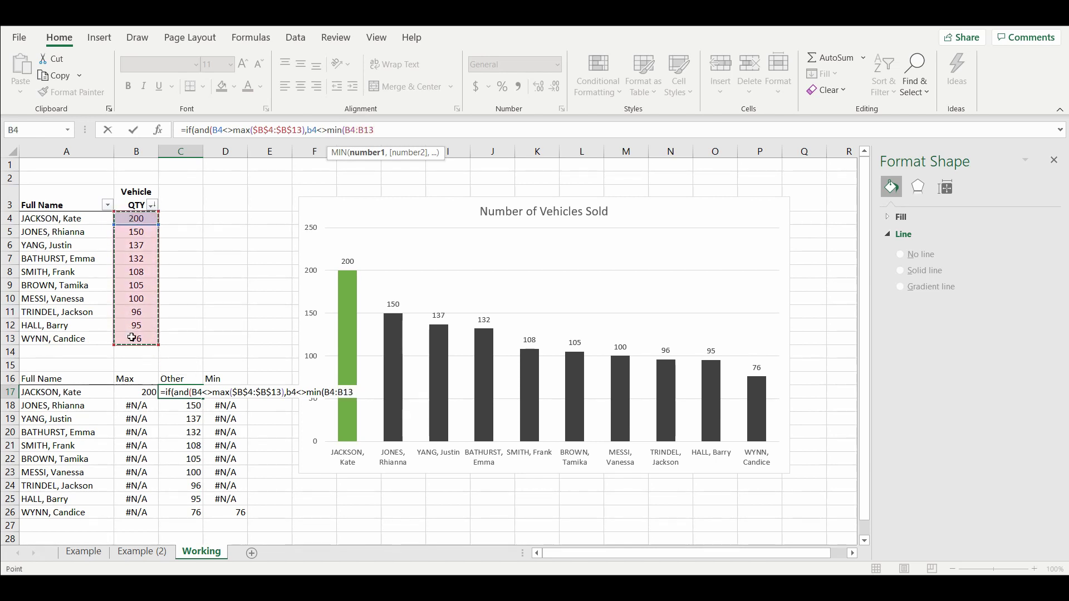
{"action": "key", "text": "F4"}
{"action": "type", "text": ")"}
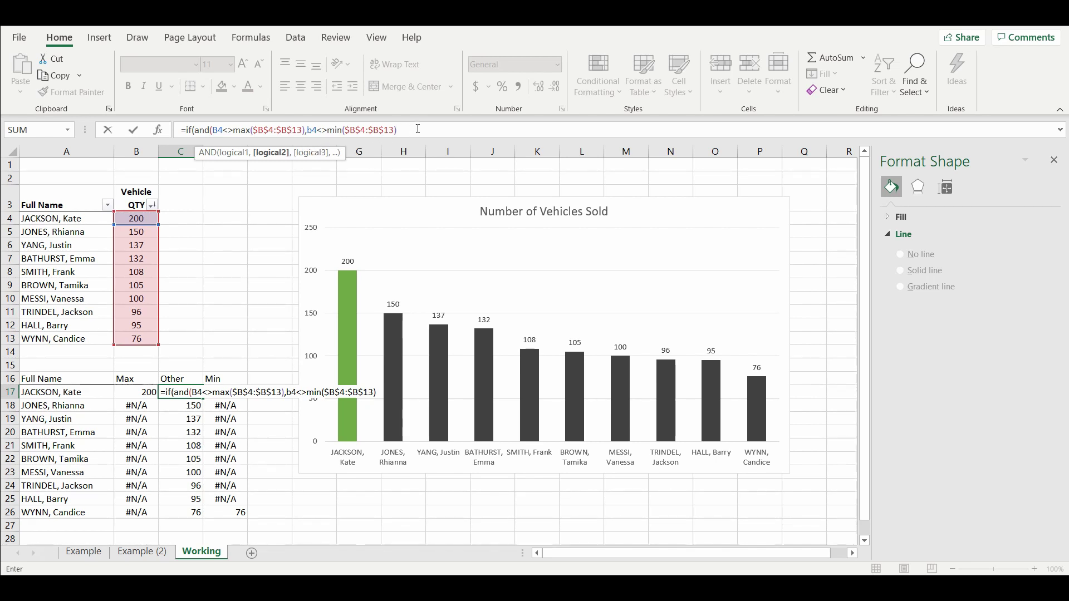
{"action": "type", "text": ")"}
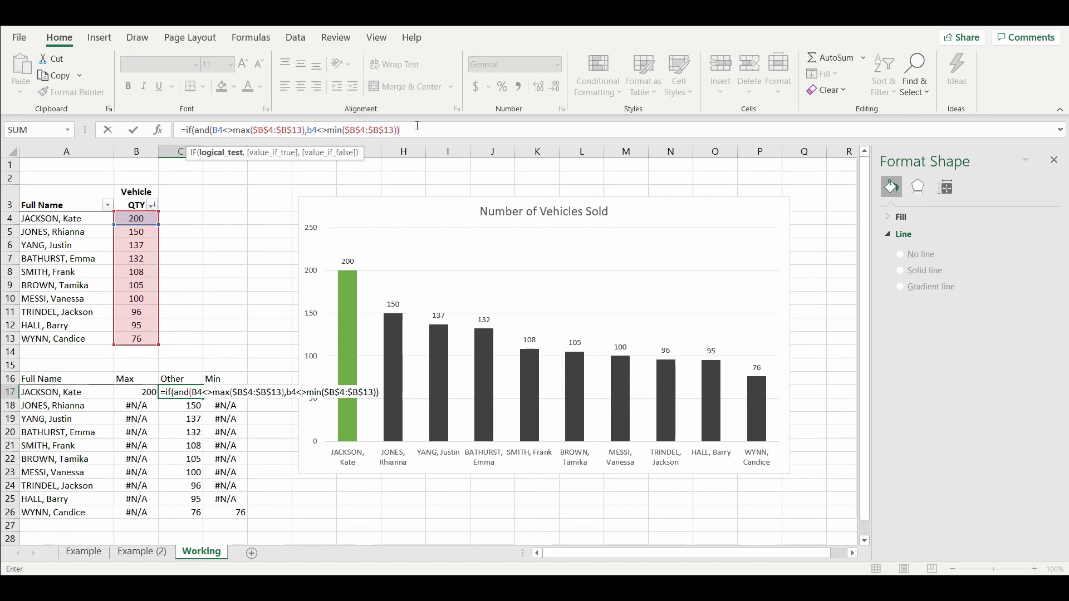
- Finish the C17 formula with B4 as the true value and NA() as the false value, and fill it down through C26
{"action": "type", "text": ","}
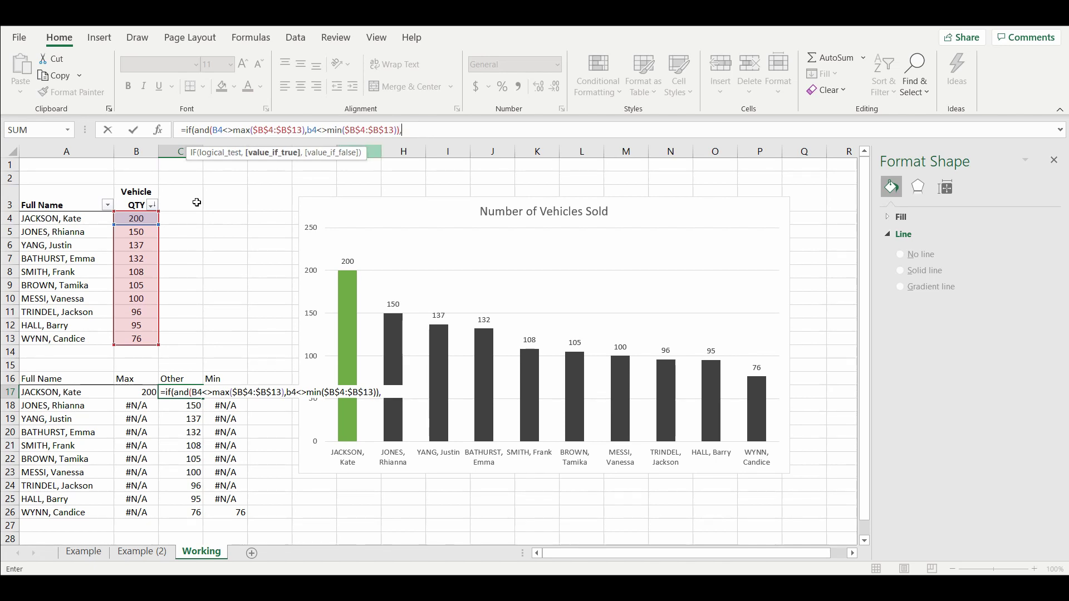
{"action": "left_click", "coordinate": [143, 218]}
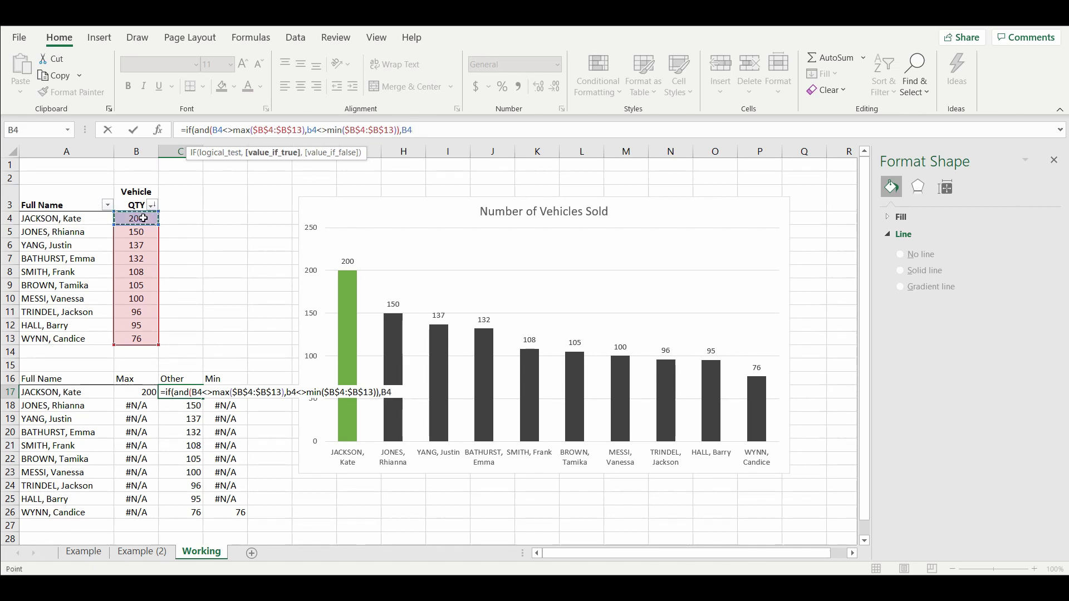
{"action": "type", "text": ","}
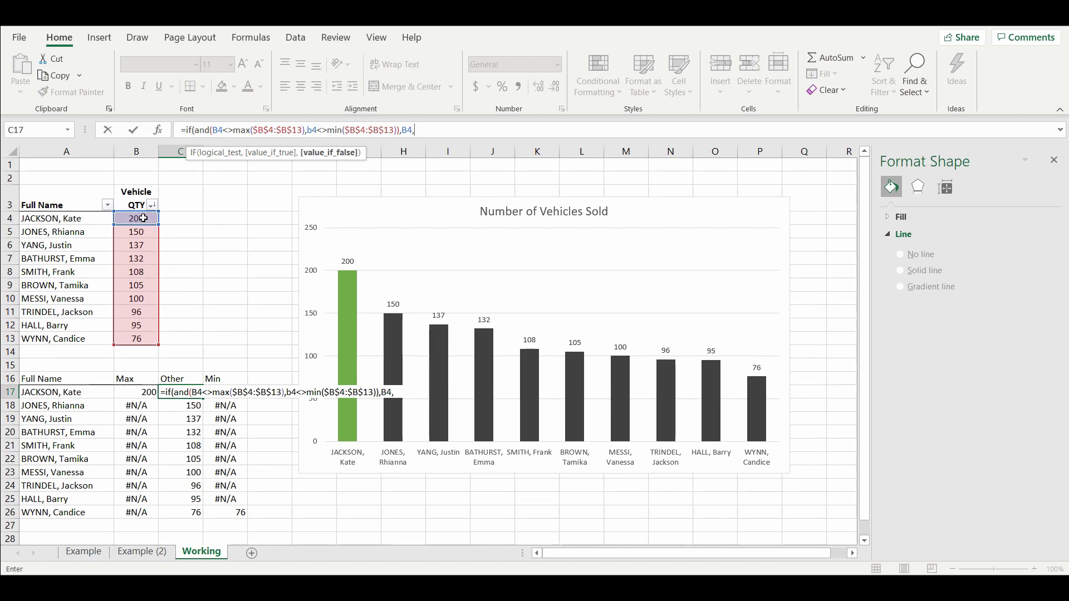
{"action": "type", "text": "NA"}
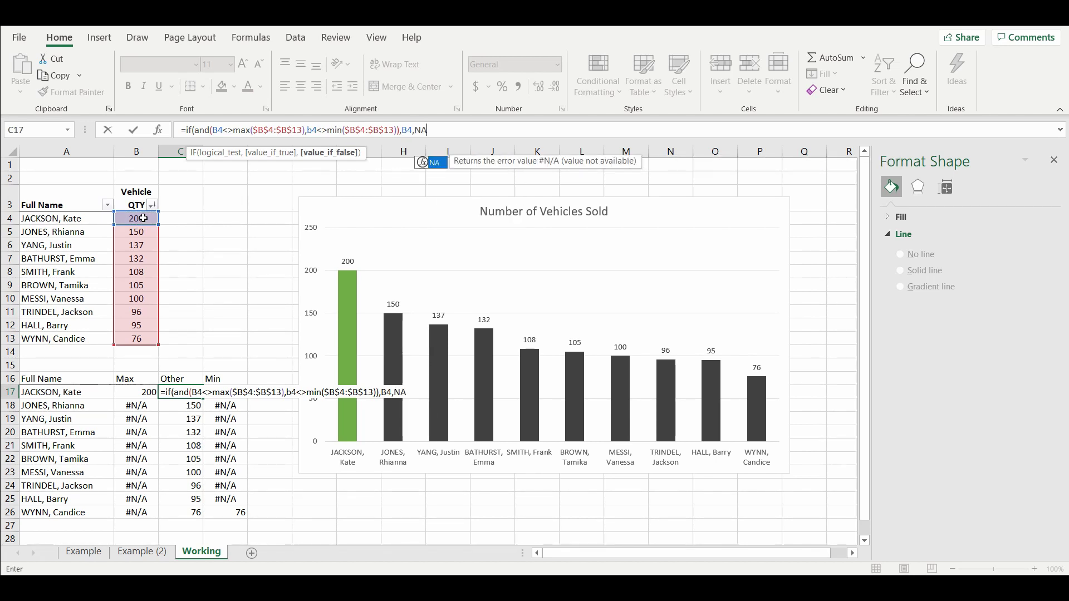
{"action": "type", "text": "())"}
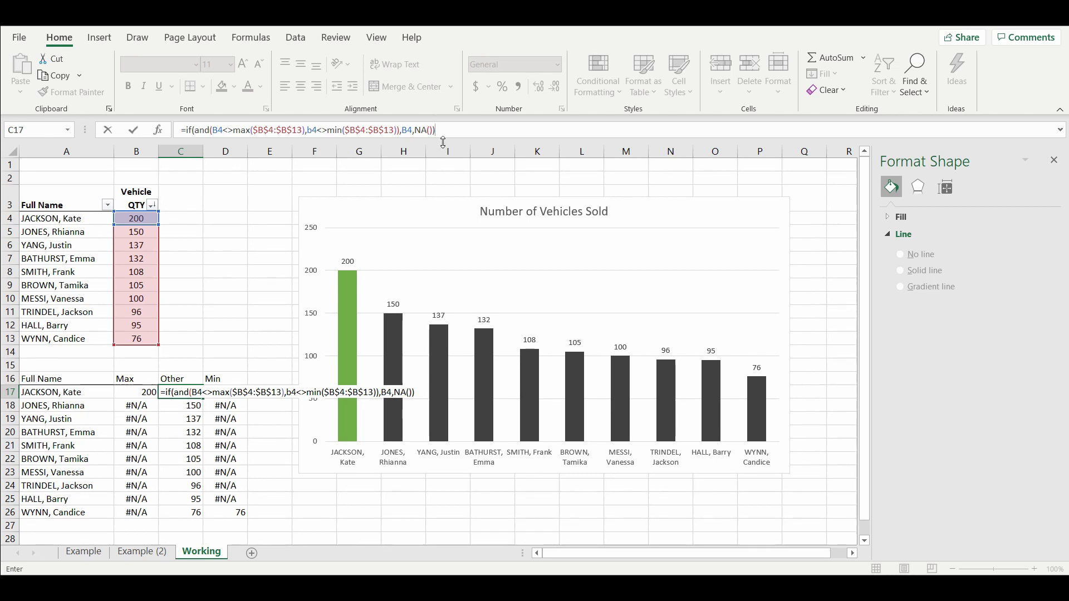
{"action": "key", "text": "Return"}
{"action": "left_click", "coordinate": [180, 393]}
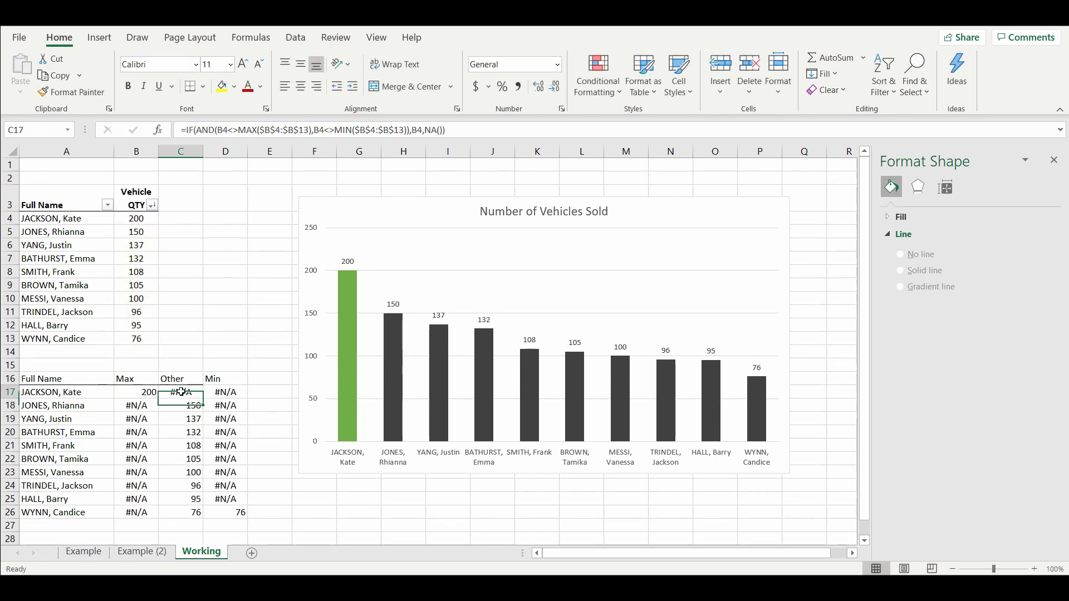
{"action": "left_click_drag", "start_coordinate": [204, 399], "coordinate": [212, 515]}
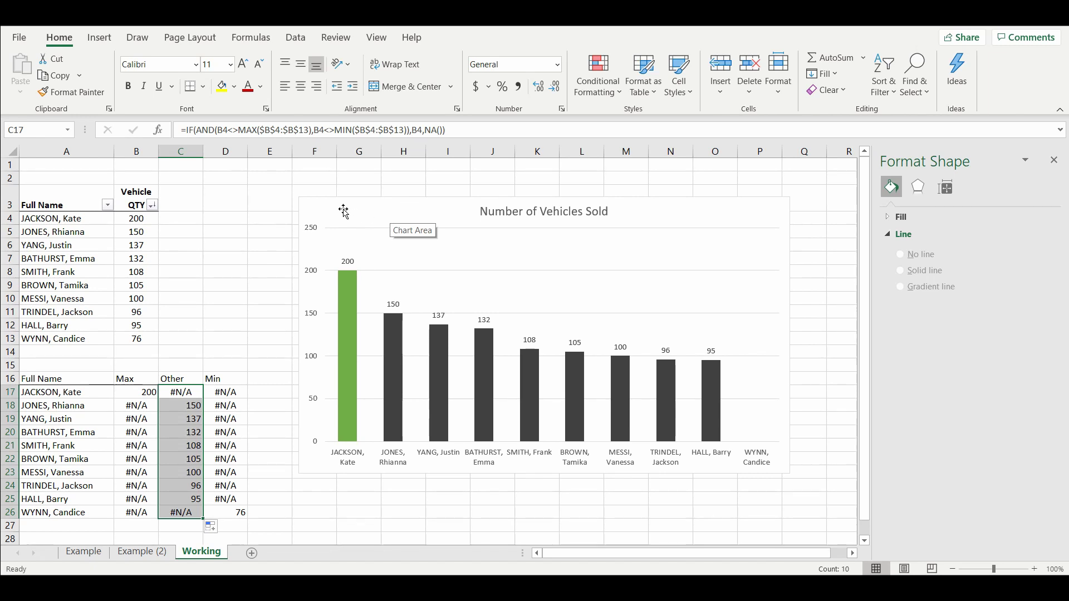
- Extend the chart's data range to =Working!$A$16:$D$26 so that it includes the Min column
{"action": "left_click", "coordinate": [343, 211]}
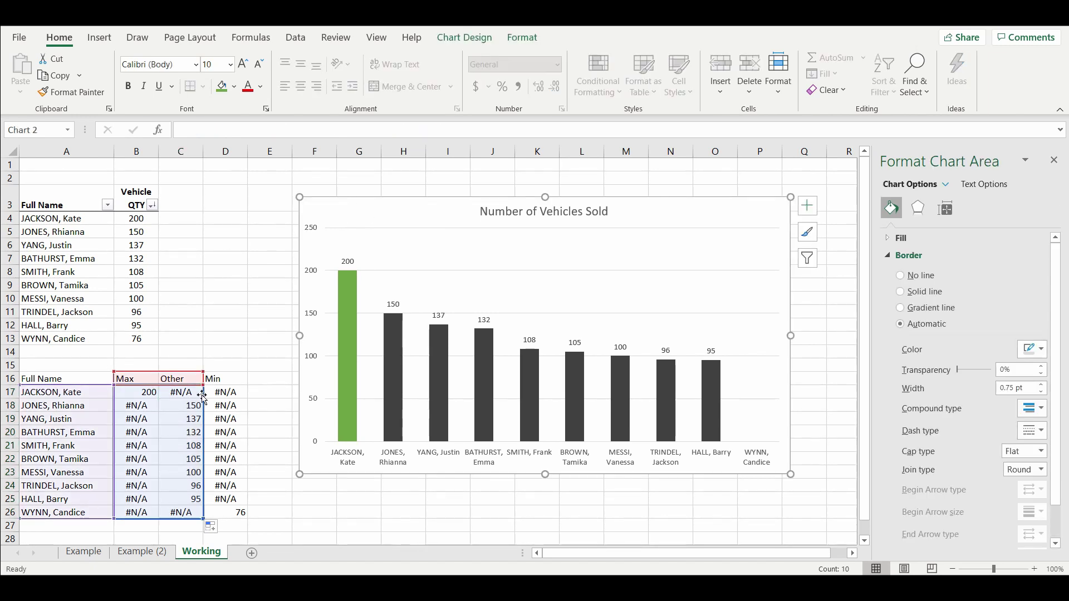
{"action": "right_click", "coordinate": [412, 217]}
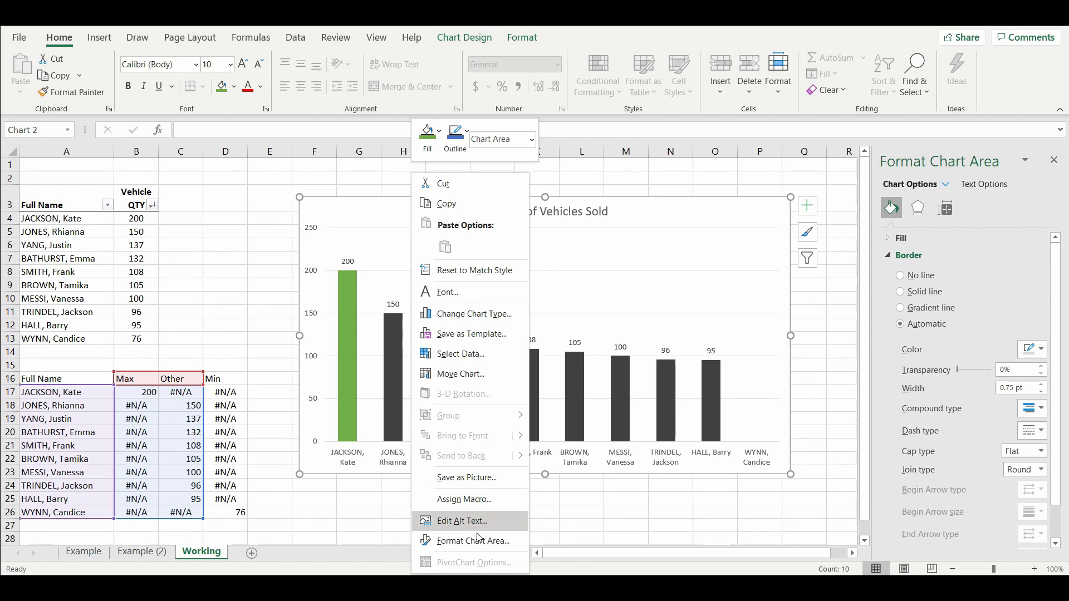
{"action": "left_click", "coordinate": [462, 355]}
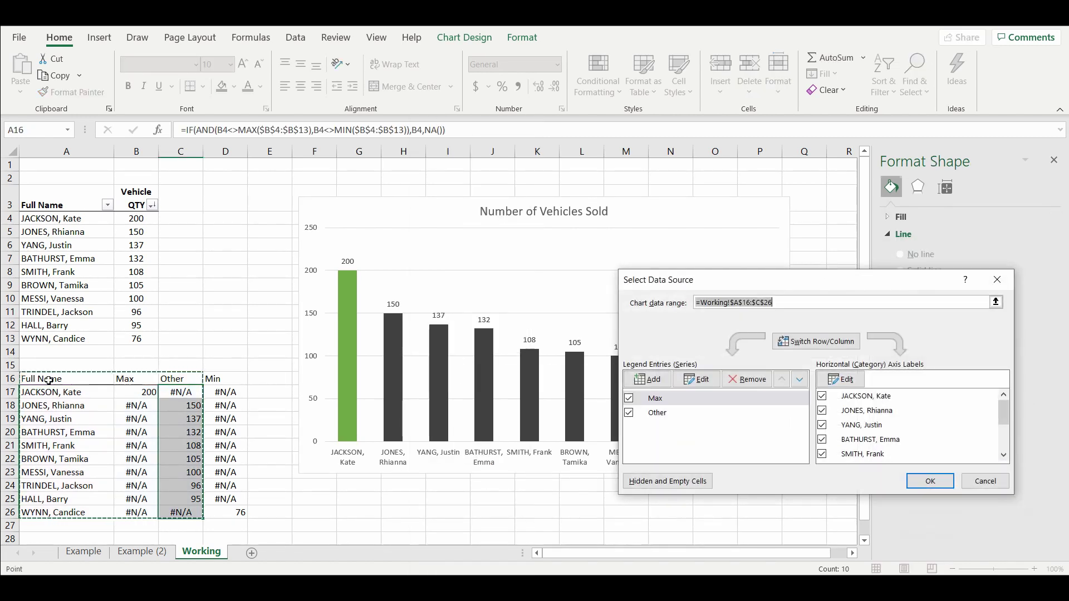
{"action": "left_click_drag", "start_coordinate": [49, 380], "coordinate": [244, 516]}
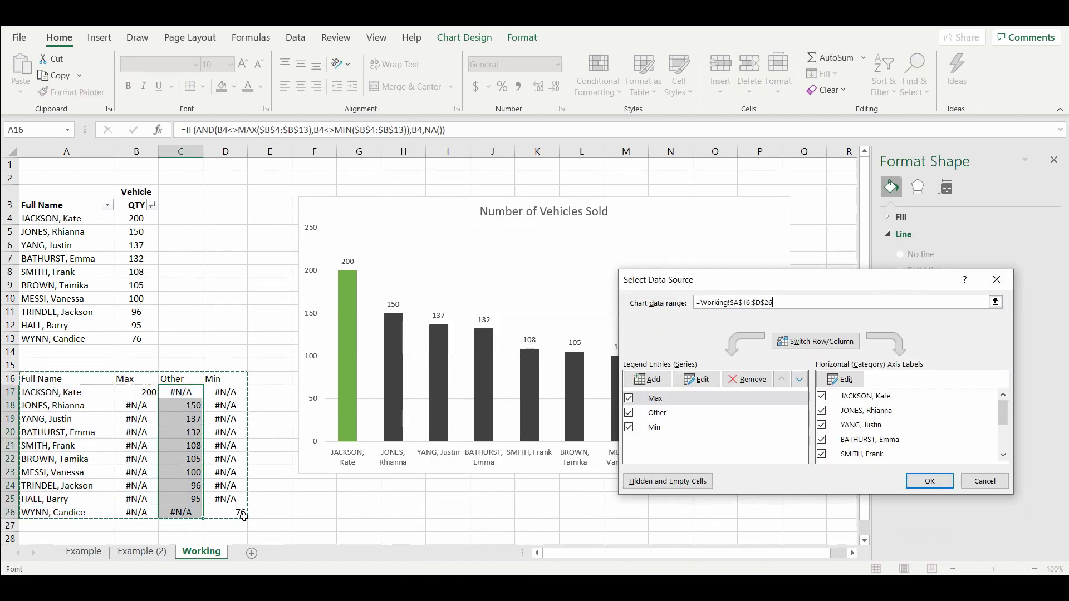
{"action": "left_click", "coordinate": [921, 483]}
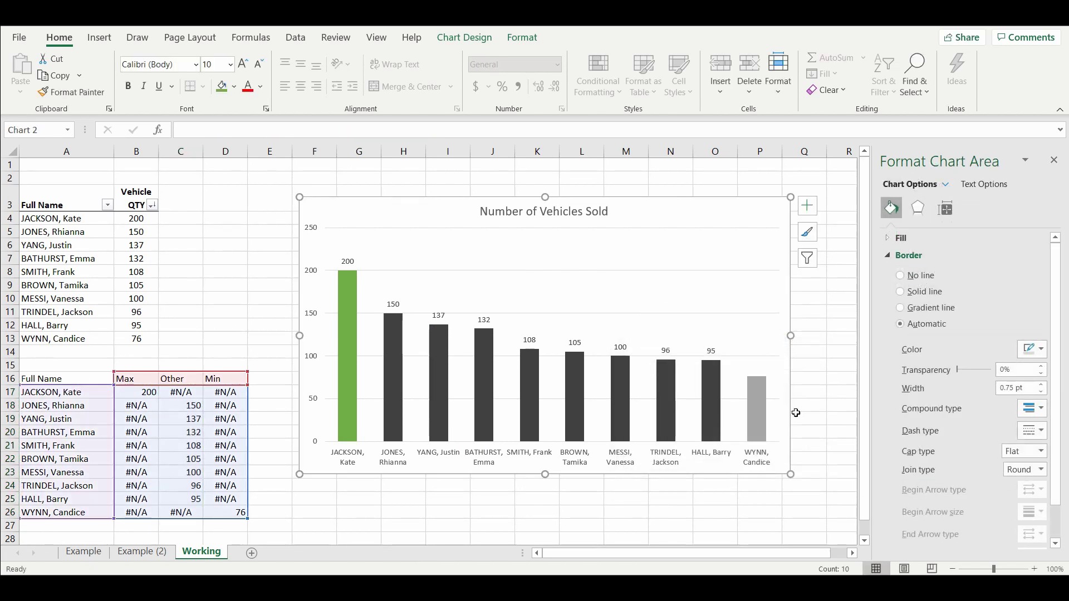
- Fill the Min series column with standard dark red and add data labels to that series
{"action": "left_click", "coordinate": [758, 405]}
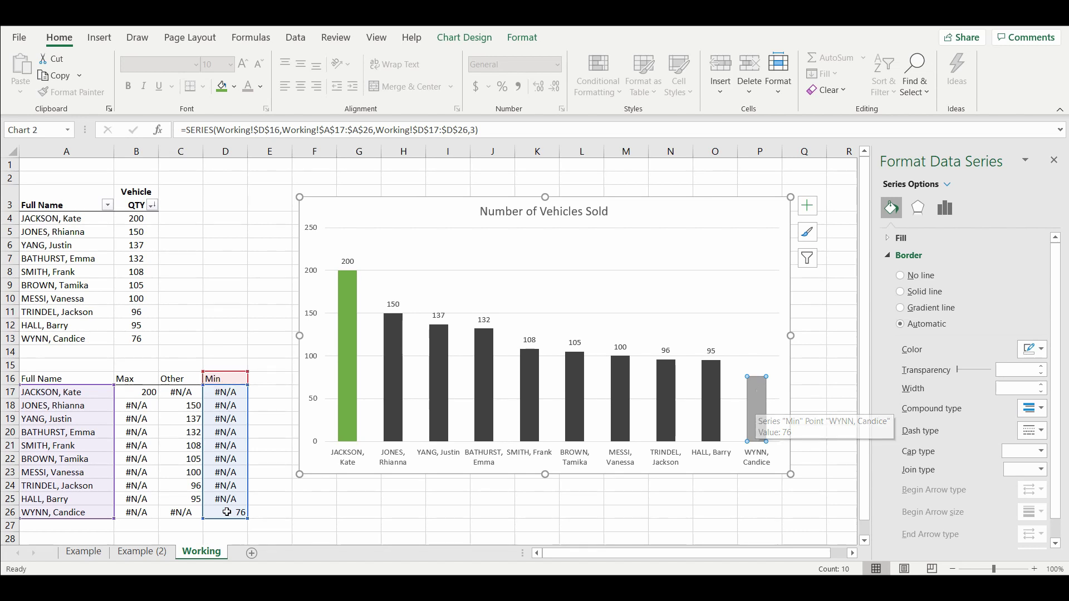
{"action": "left_click", "coordinate": [235, 87]}
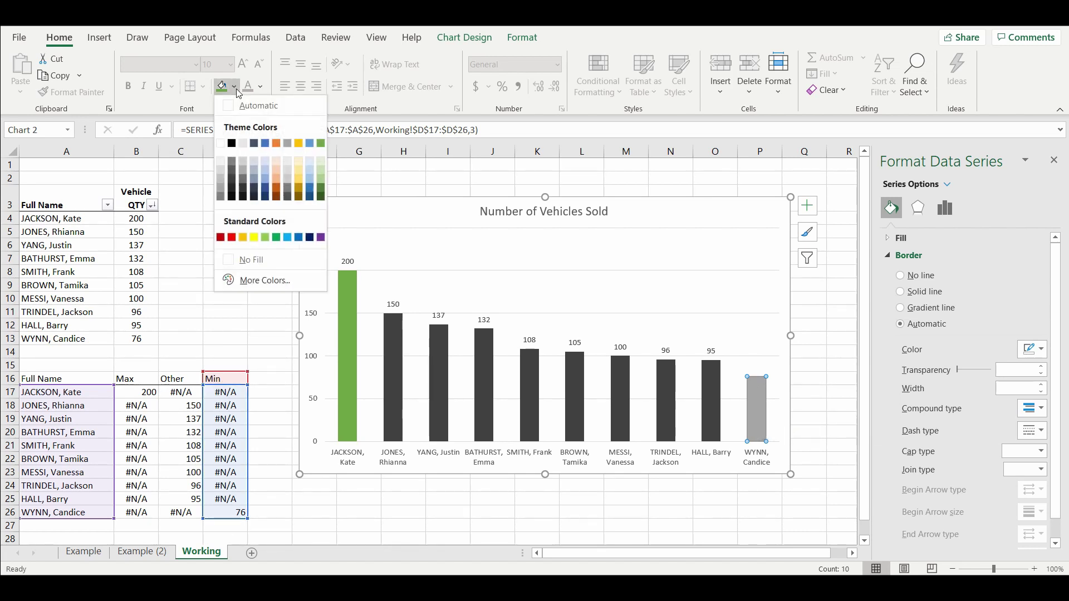
{"action": "left_click", "coordinate": [221, 238]}
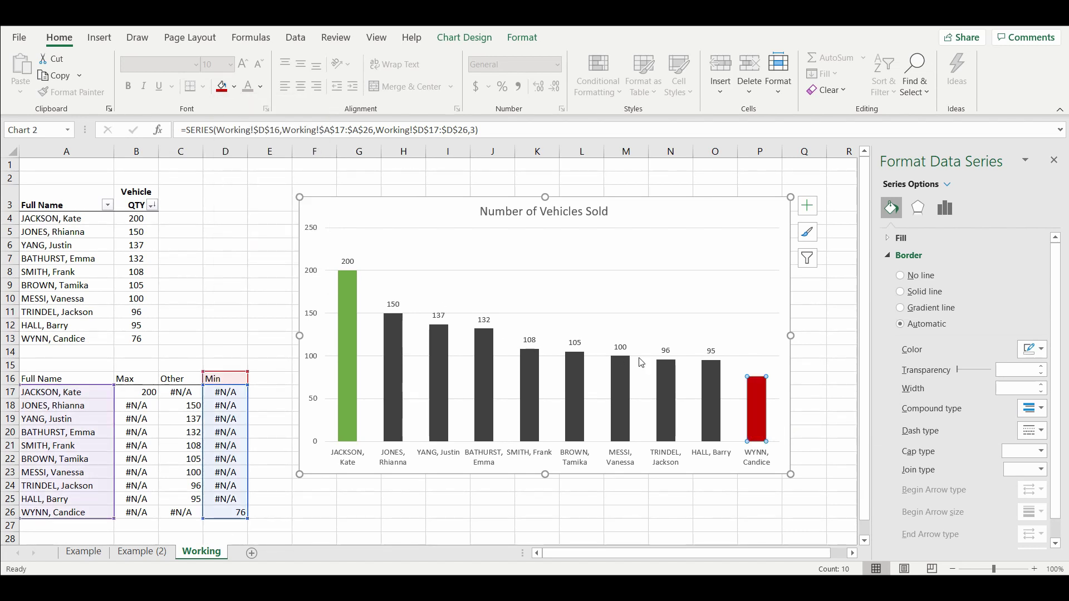
{"action": "right_click", "coordinate": [753, 399]}
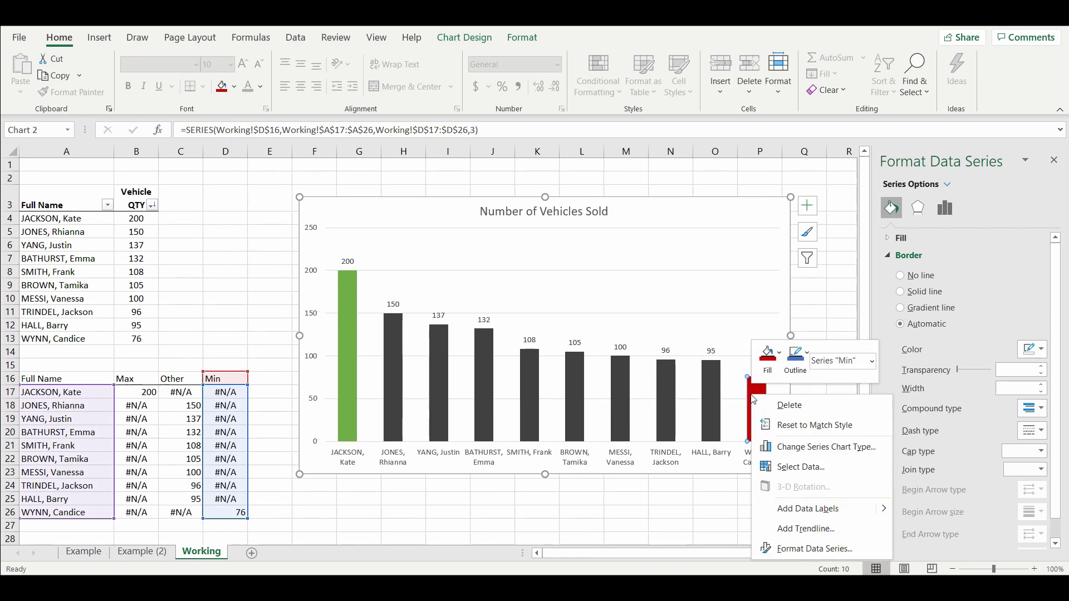
{"action": "left_click", "coordinate": [813, 508]}
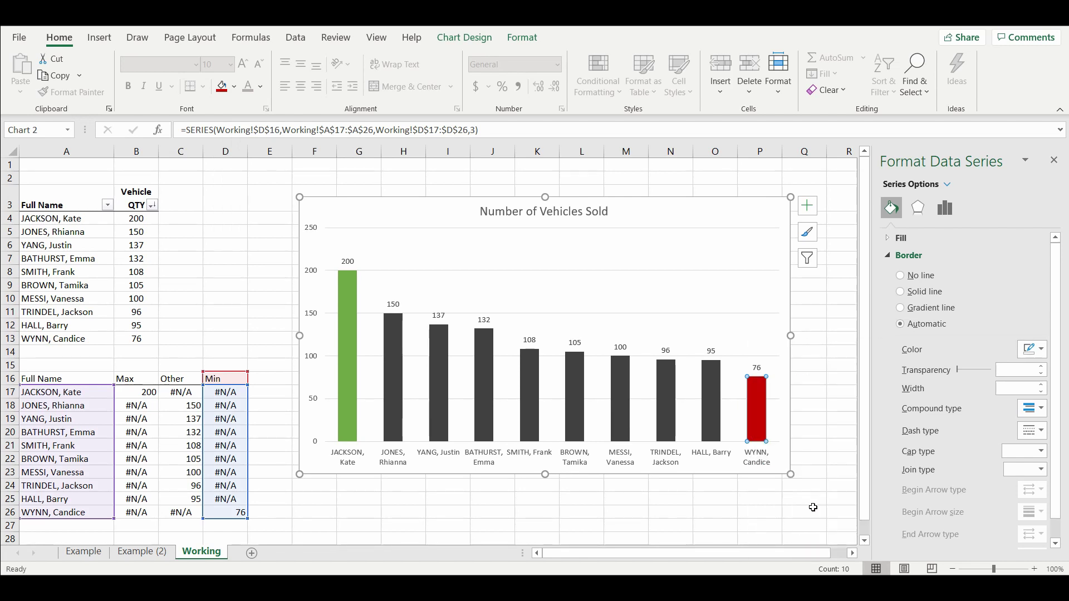
{"action": "left_click", "coordinate": [751, 509]}
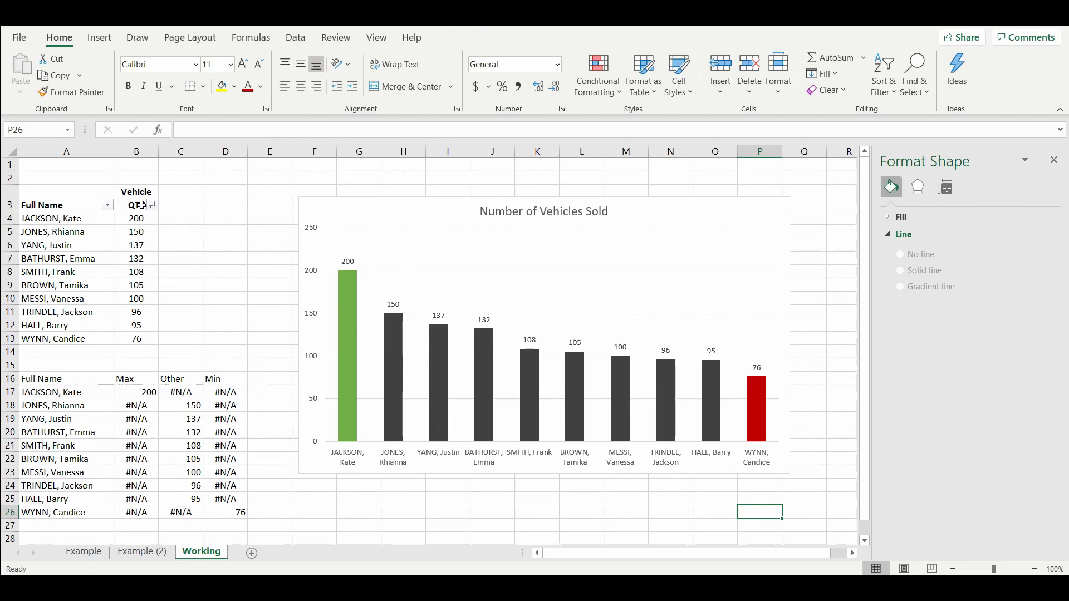
- Sort the upper table by Full Name from A to Z and set the vehicle quantity in B9 to 50
{"action": "left_click", "coordinate": [107, 206]}
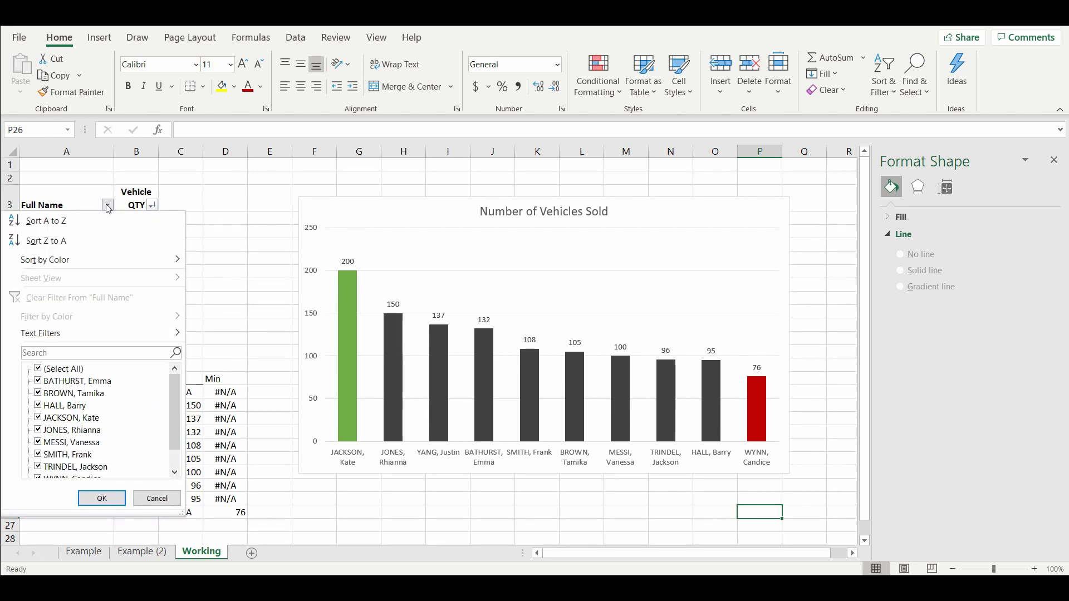
{"action": "left_click", "coordinate": [49, 221]}
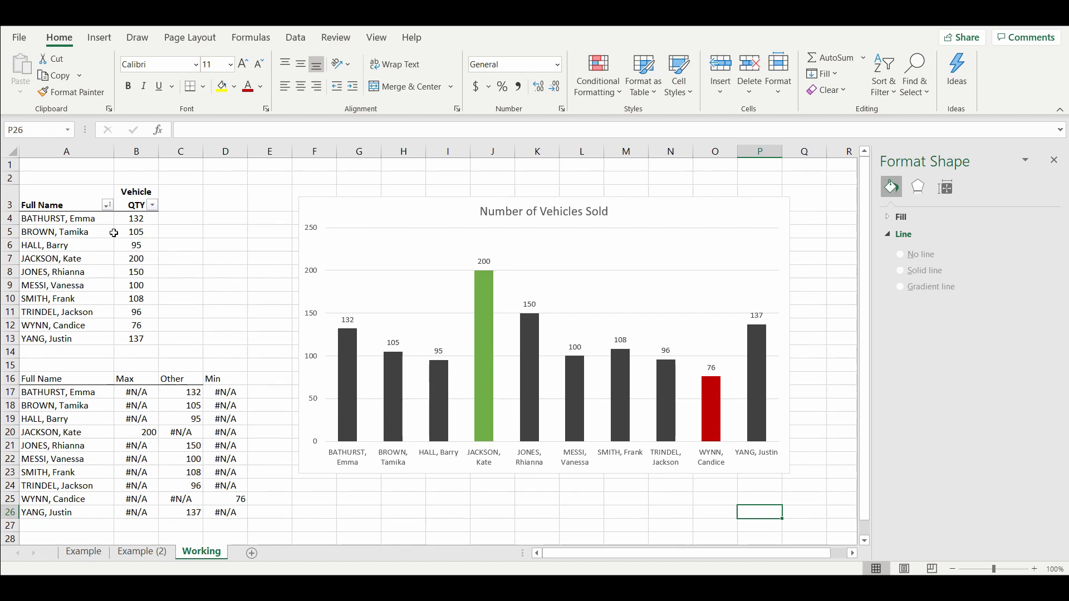
{"action": "left_click", "coordinate": [136, 283]}
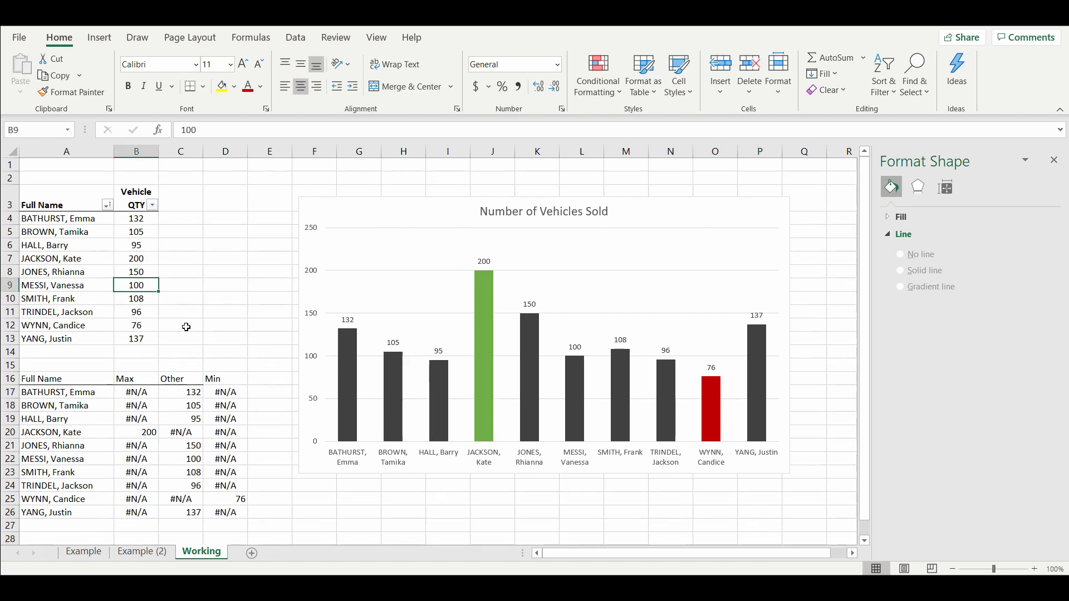
{"action": "type", "text": "5"}
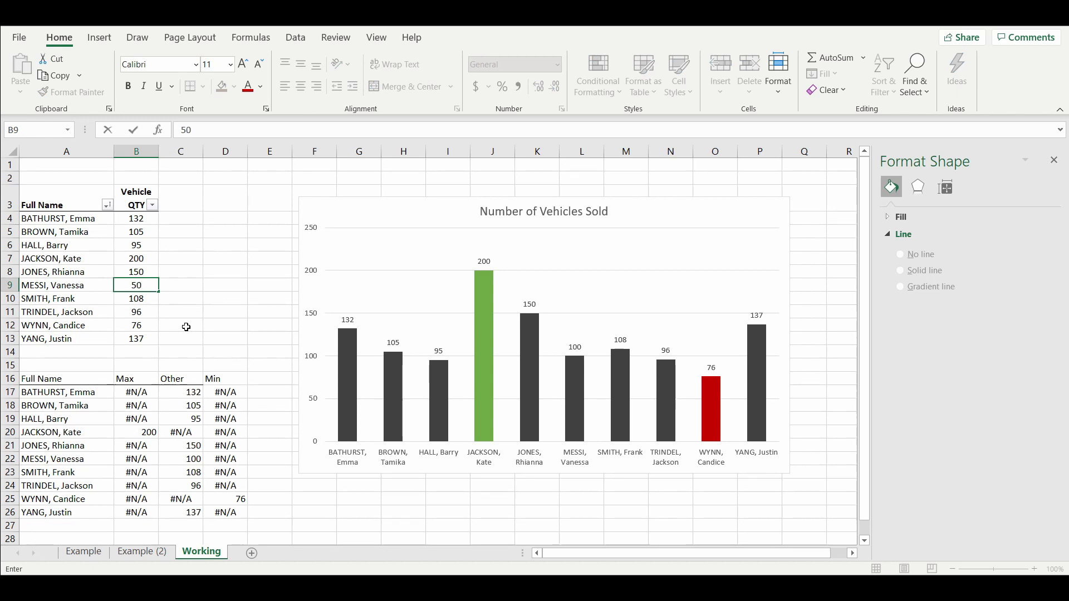
{"action": "type", "text": "0"}
{"action": "key", "text": "Return"}
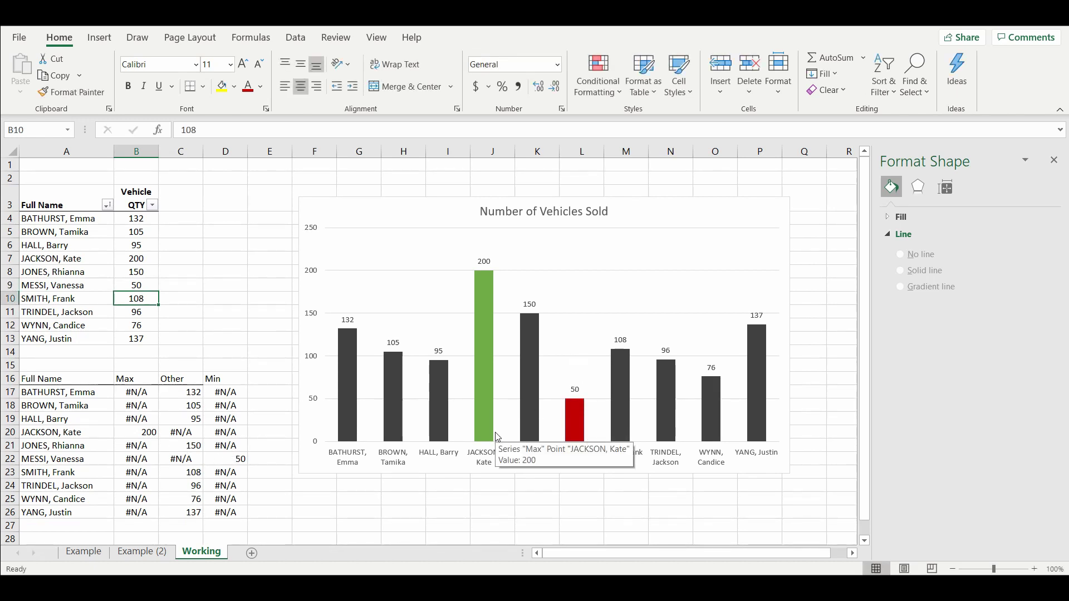
- Set the vehicle quantity in B7 to 100 to test the maximum highlight
{"action": "mouse_move", "coordinate": [482, 327]}
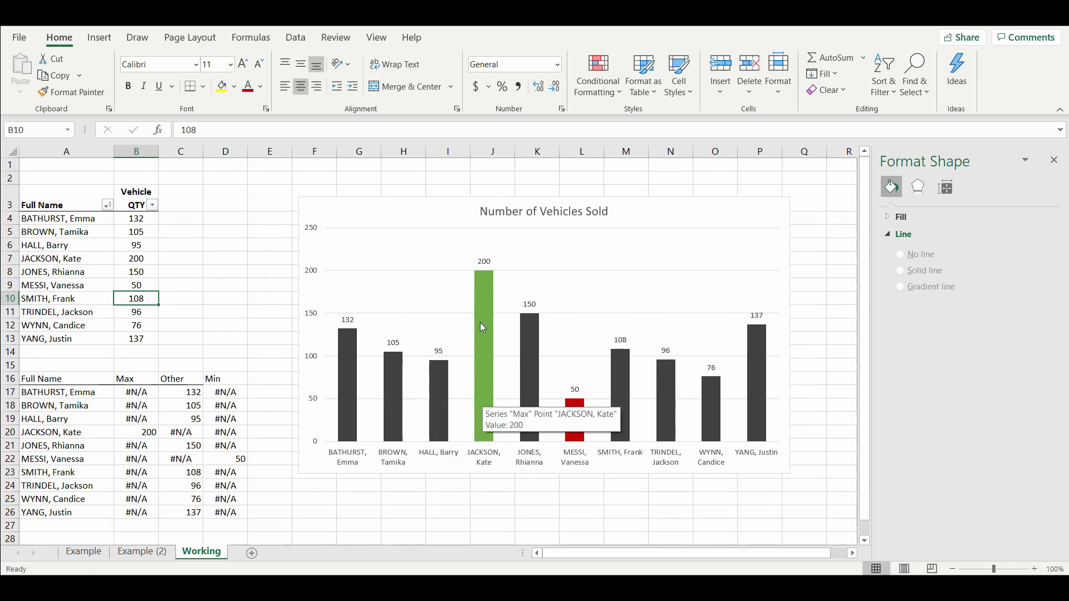
{"action": "left_click", "coordinate": [133, 260]}
{"action": "type", "text": "100"}
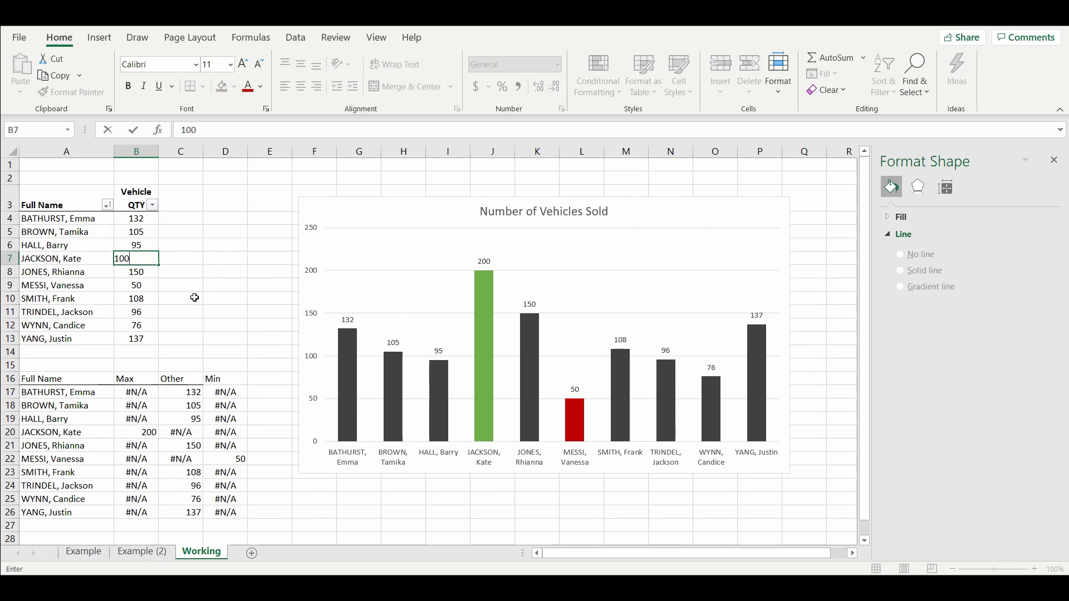
{"action": "key", "text": "Return"}
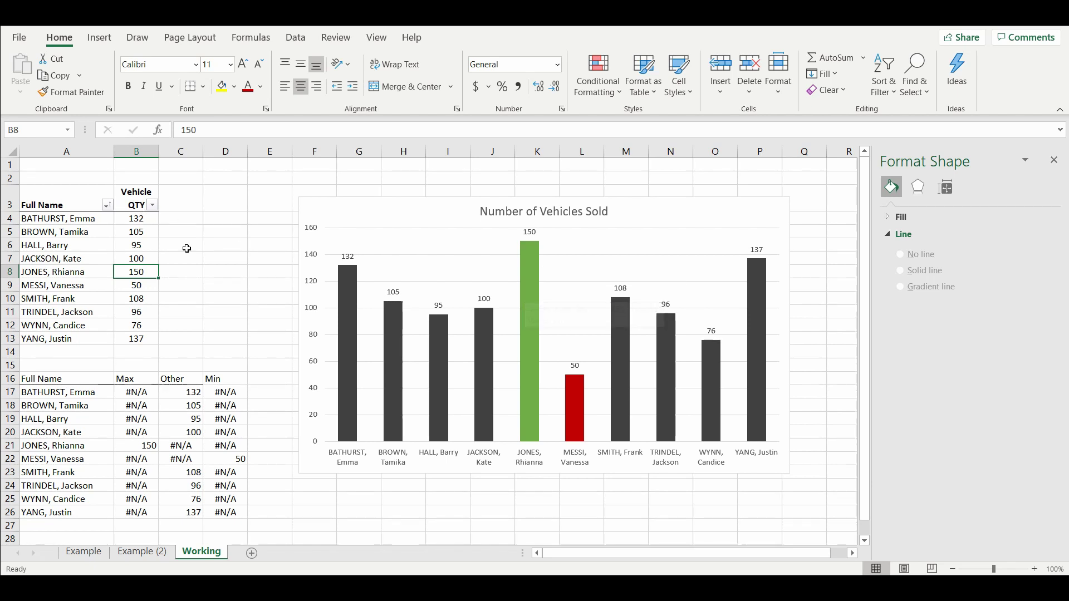
{"action": "left_click", "coordinate": [220, 258]}
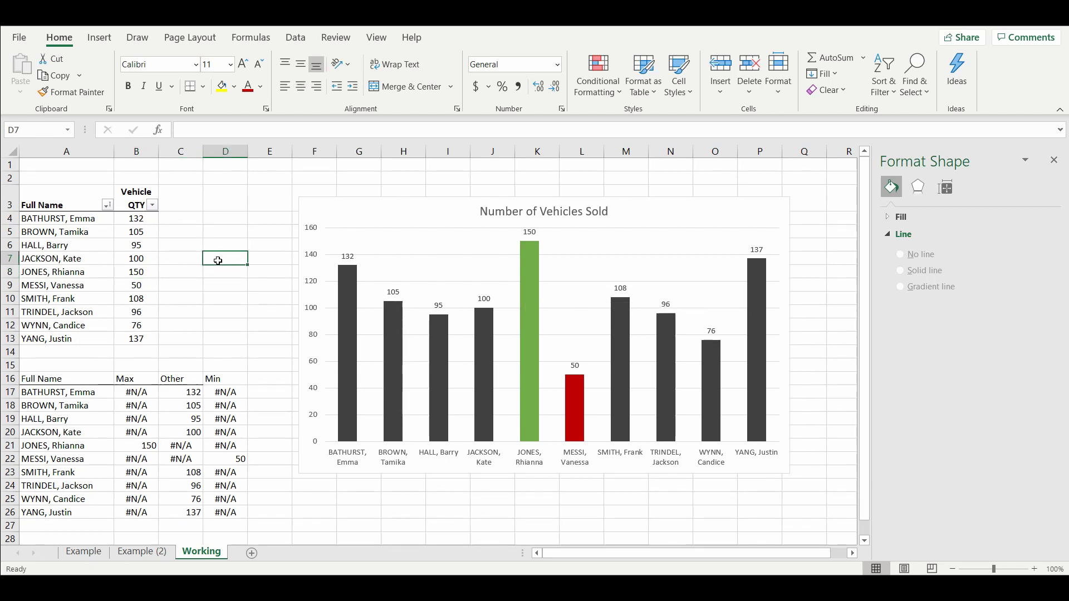